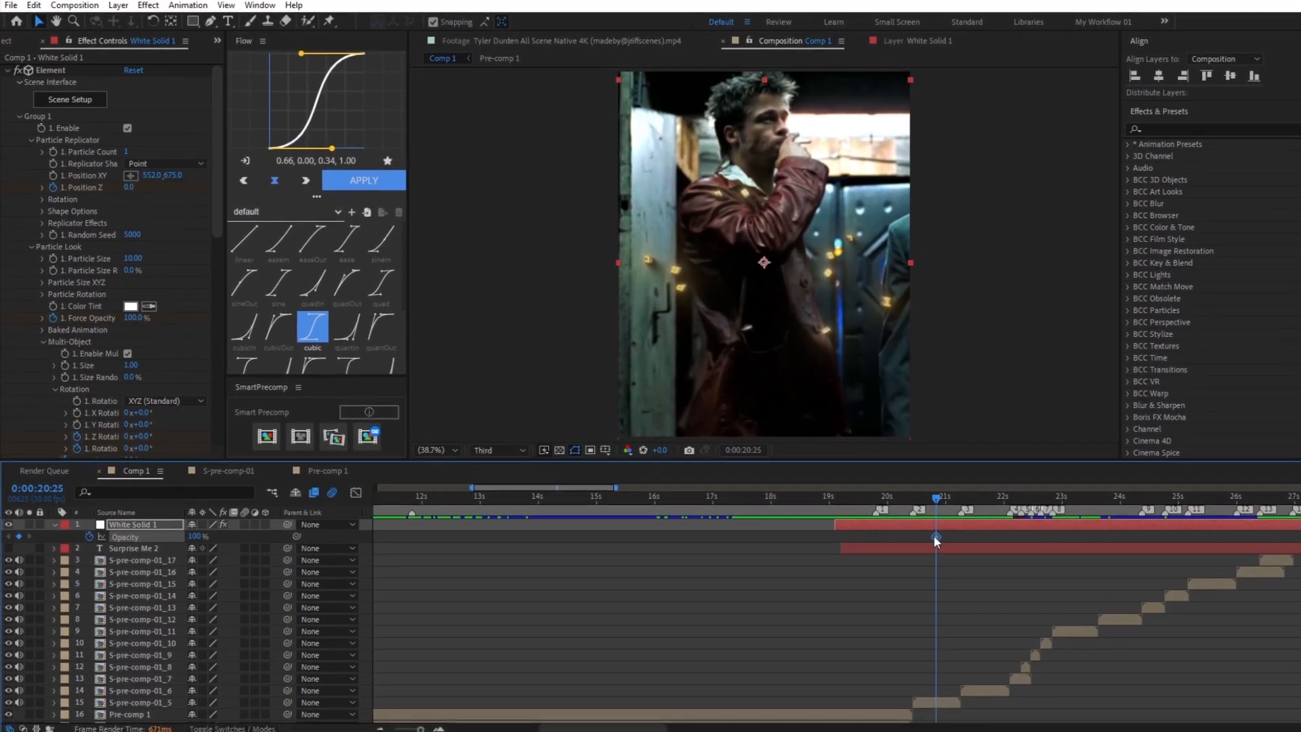
# Fade White Solid 1 out with Opacity keyframes ending at 0:00:21:06 and apply Easy Ease to both keyframes
pyautogui.moveTo(932, 539)
pyautogui.mouseDown()
pyautogui.moveTo(910, 538)
pyautogui.moveTo(951, 509)
pyautogui.mouseUp()
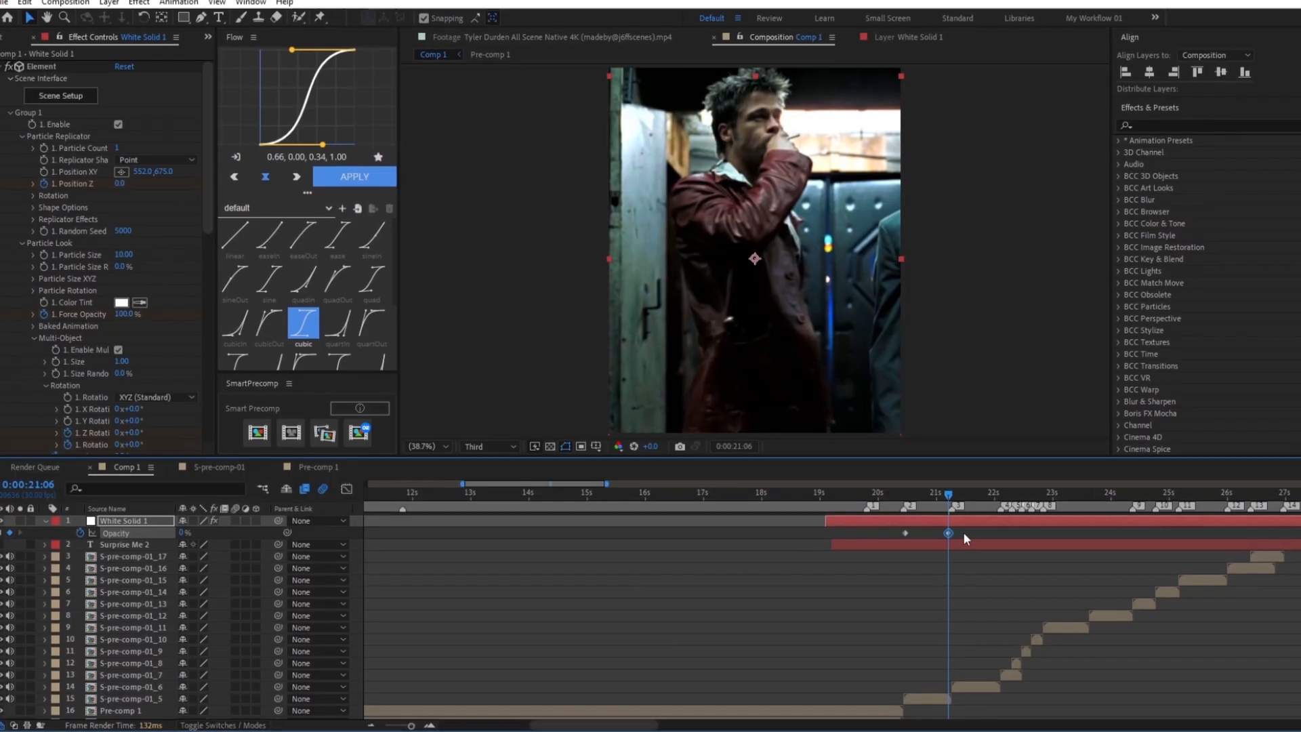
pyautogui.moveTo(965, 534); pyautogui.dragTo(870, 544)
pyautogui.press('F9')
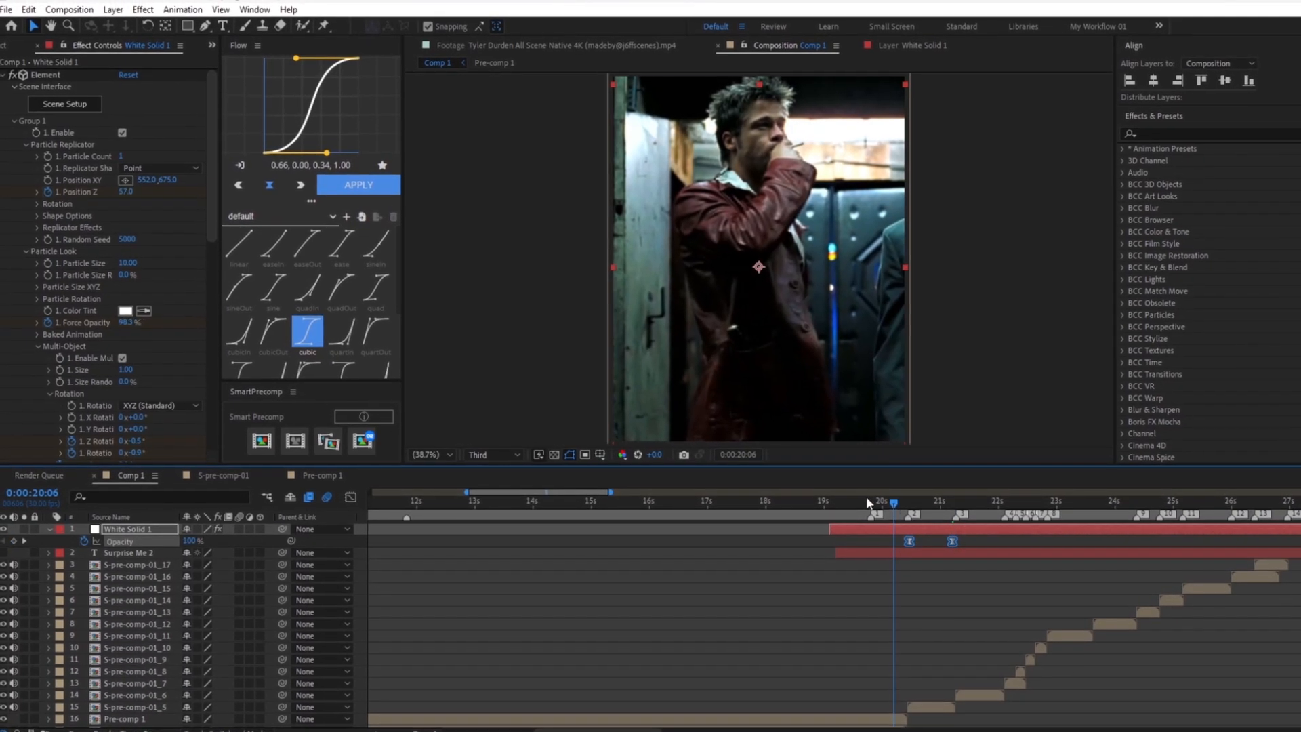
pyautogui.press('space')
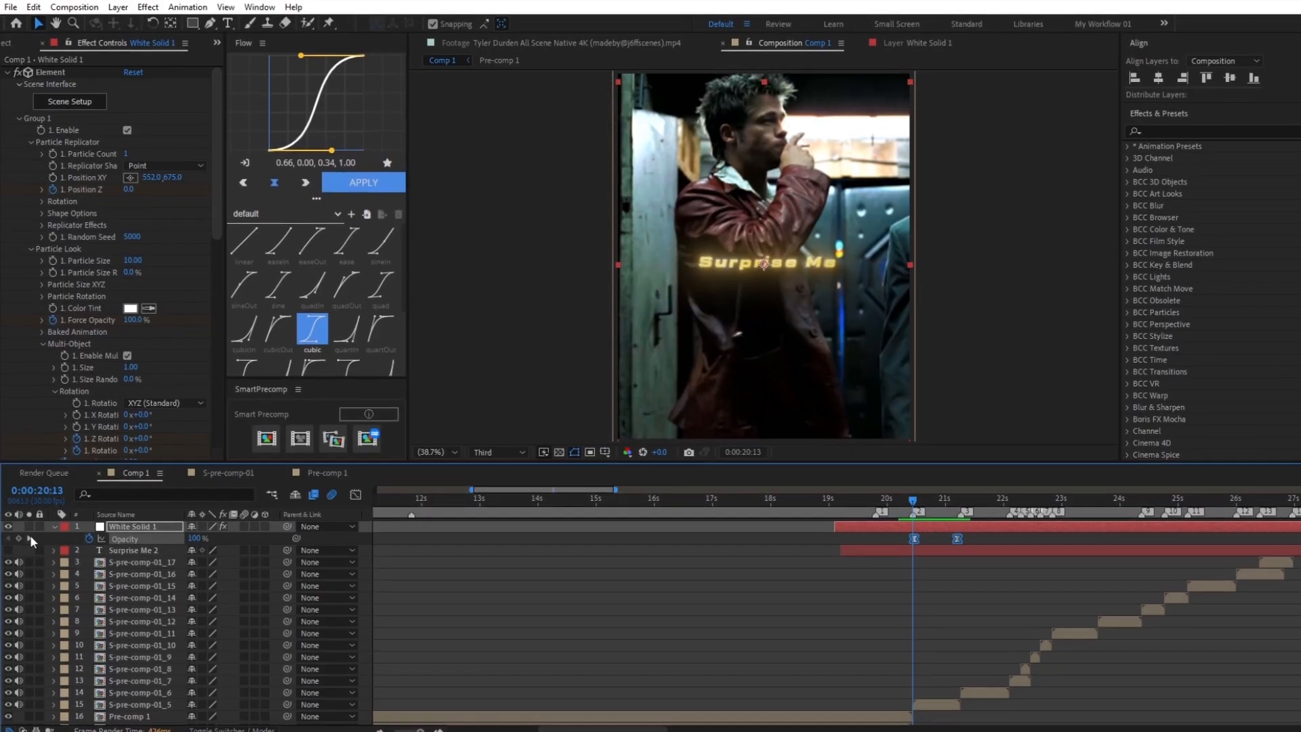
pyautogui.click(48, 528)
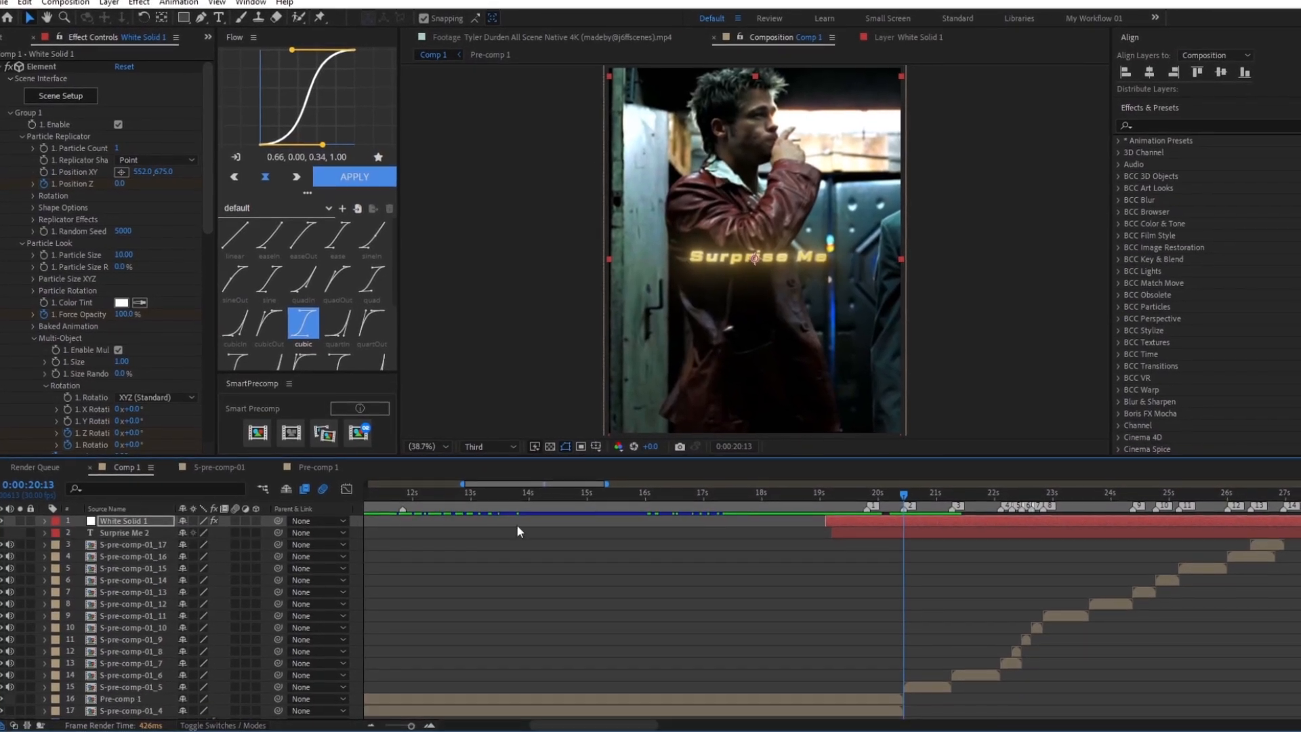
# Trim the ends of White Solid 1 and Surprise Me 2 to 0:00:21:08
pyautogui.click(944, 499)
pyautogui.moveTo(944, 500); pyautogui.dragTo(957, 522)
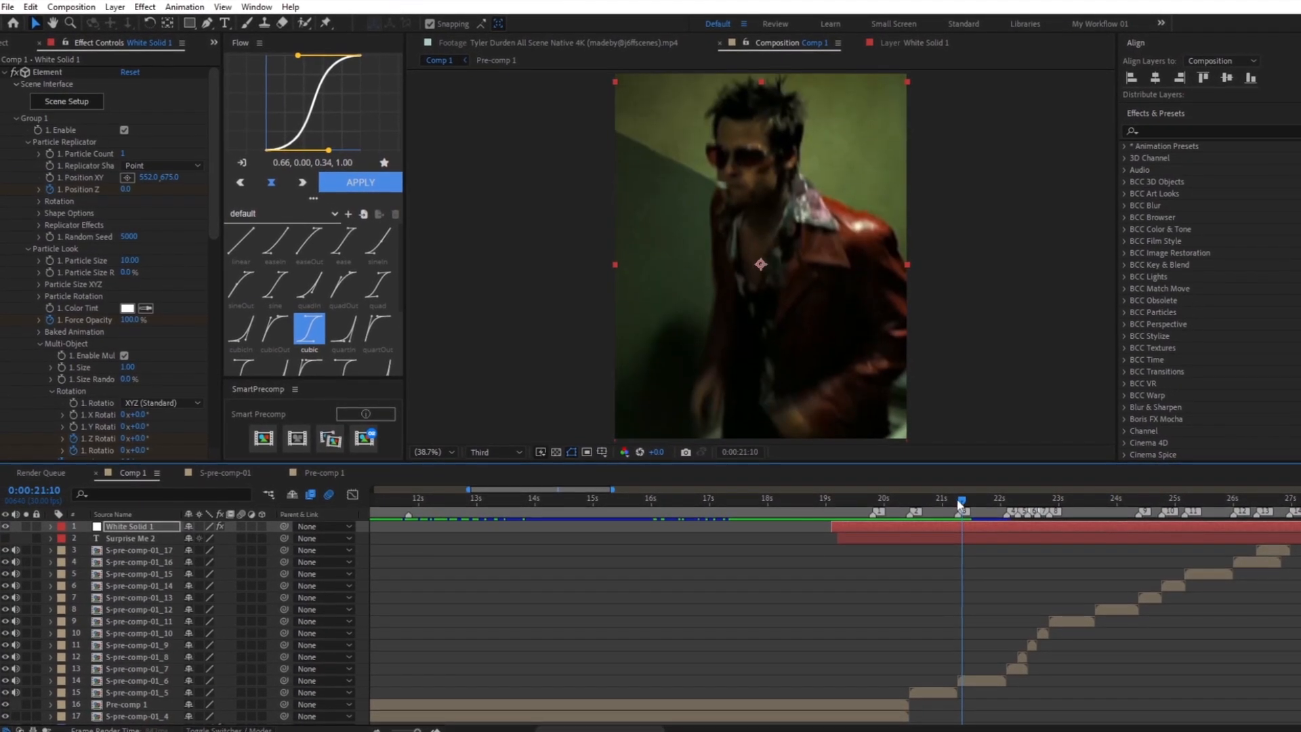
pyautogui.keyDown('shift'); pyautogui.click(968, 535); pyautogui.keyUp('shift')
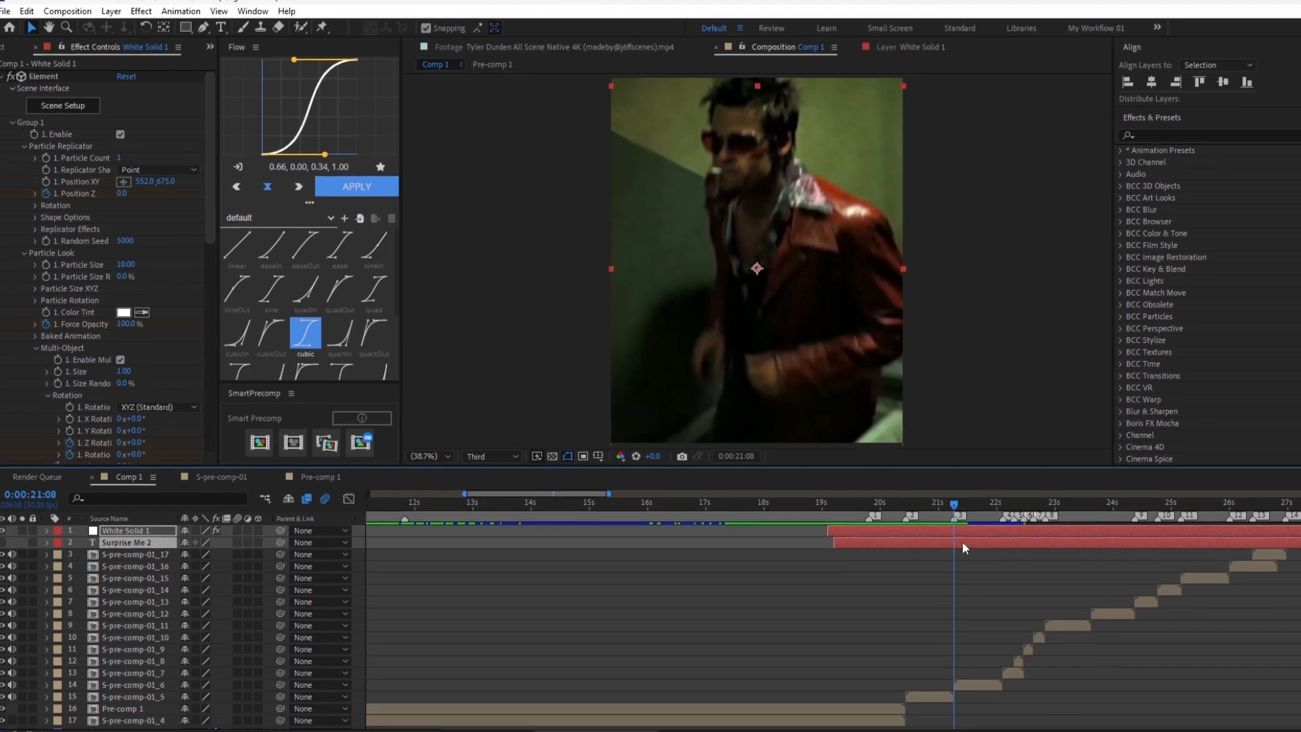
pyautogui.hotkey('alt', ']')
pyautogui.click(935, 607)
# Create an adjustment layer with the time at 0:00:20:13 and place it directly above S-pre-comp-01_5
pyautogui.click(909, 503)
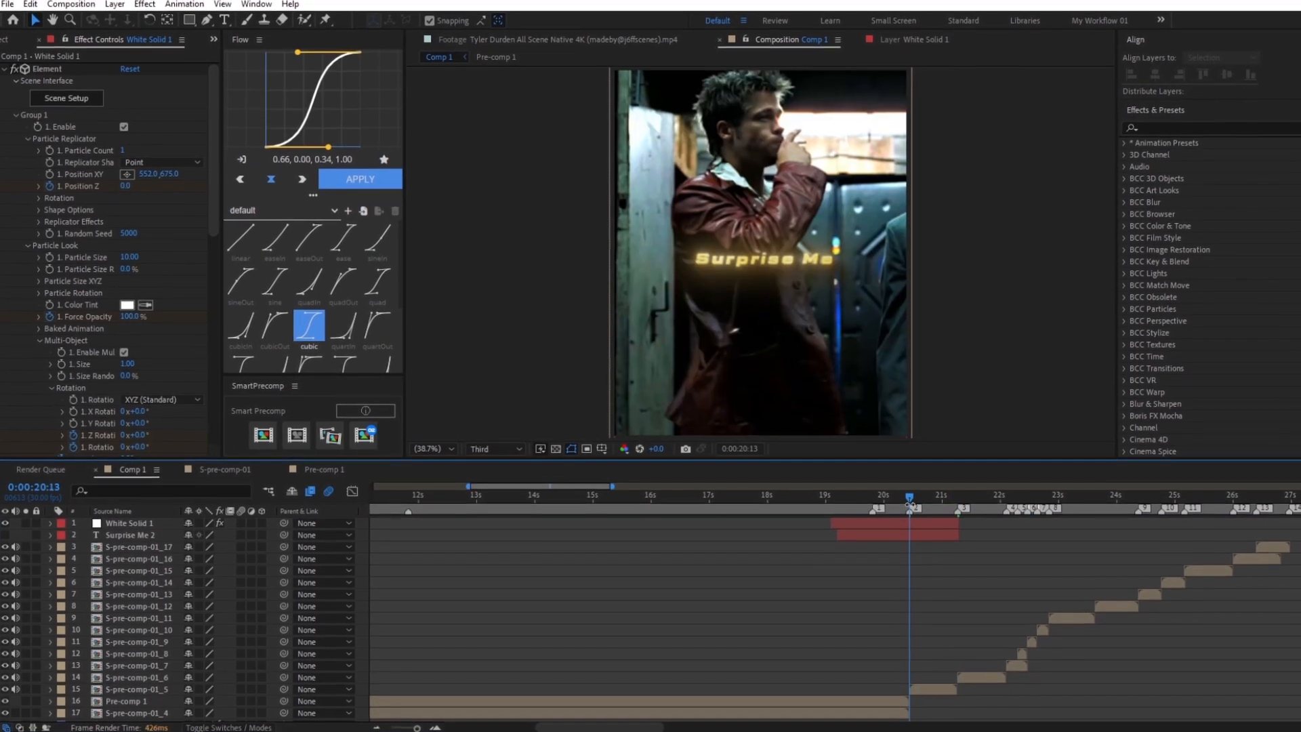
pyautogui.rightClick(271, 692)
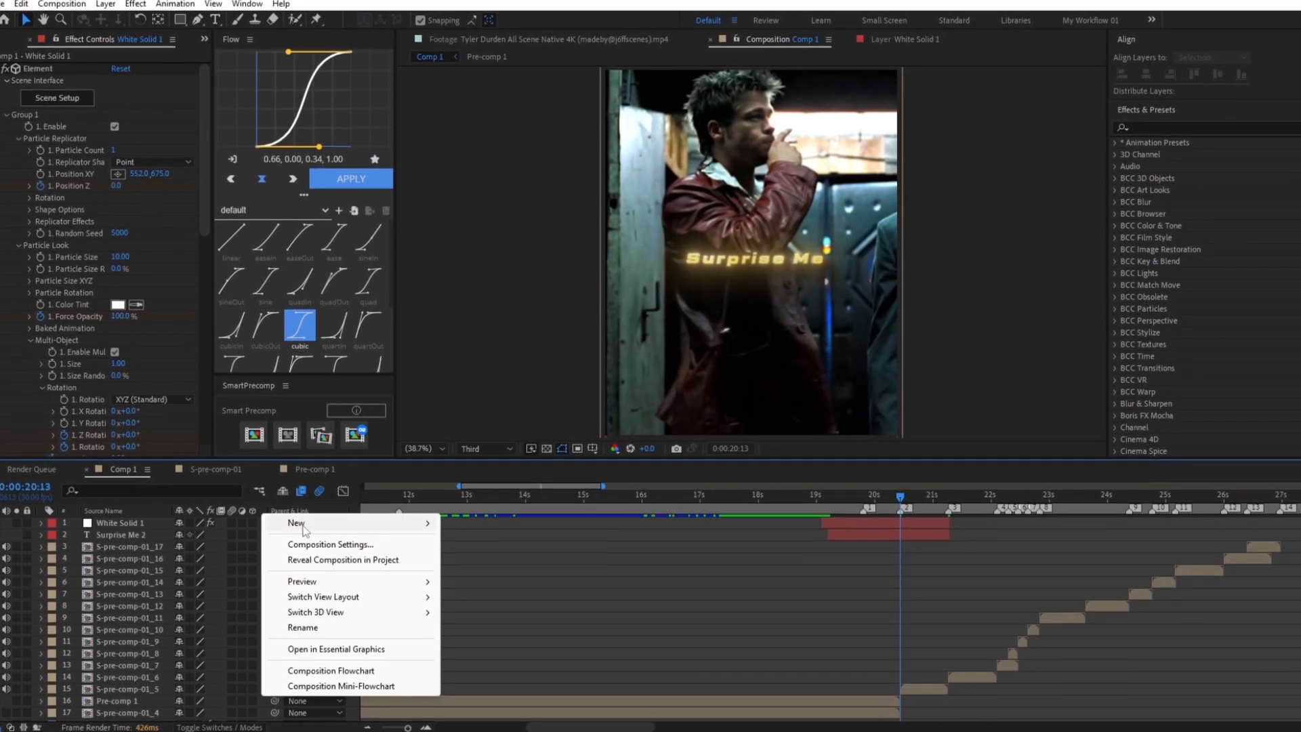
pyautogui.moveTo(304, 524)
pyautogui.click(501, 636)
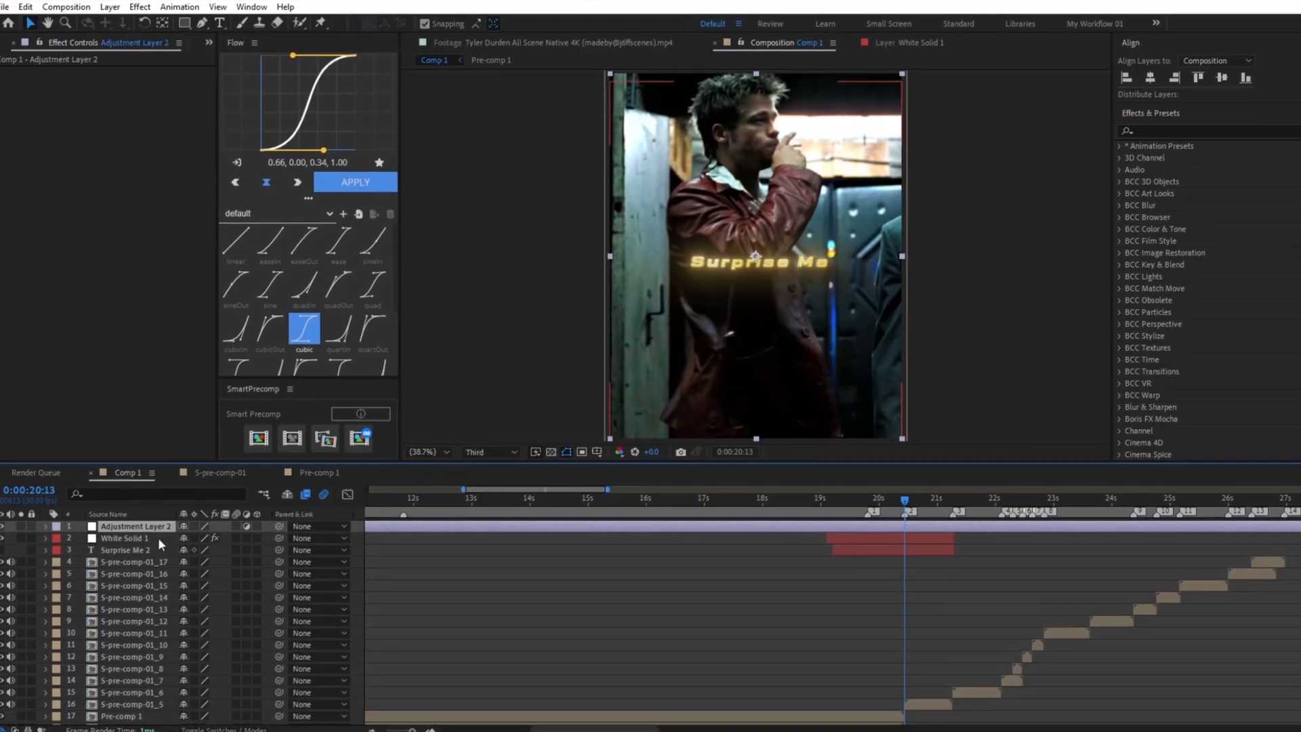
pyautogui.moveTo(160, 653); pyautogui.dragTo(160, 686)
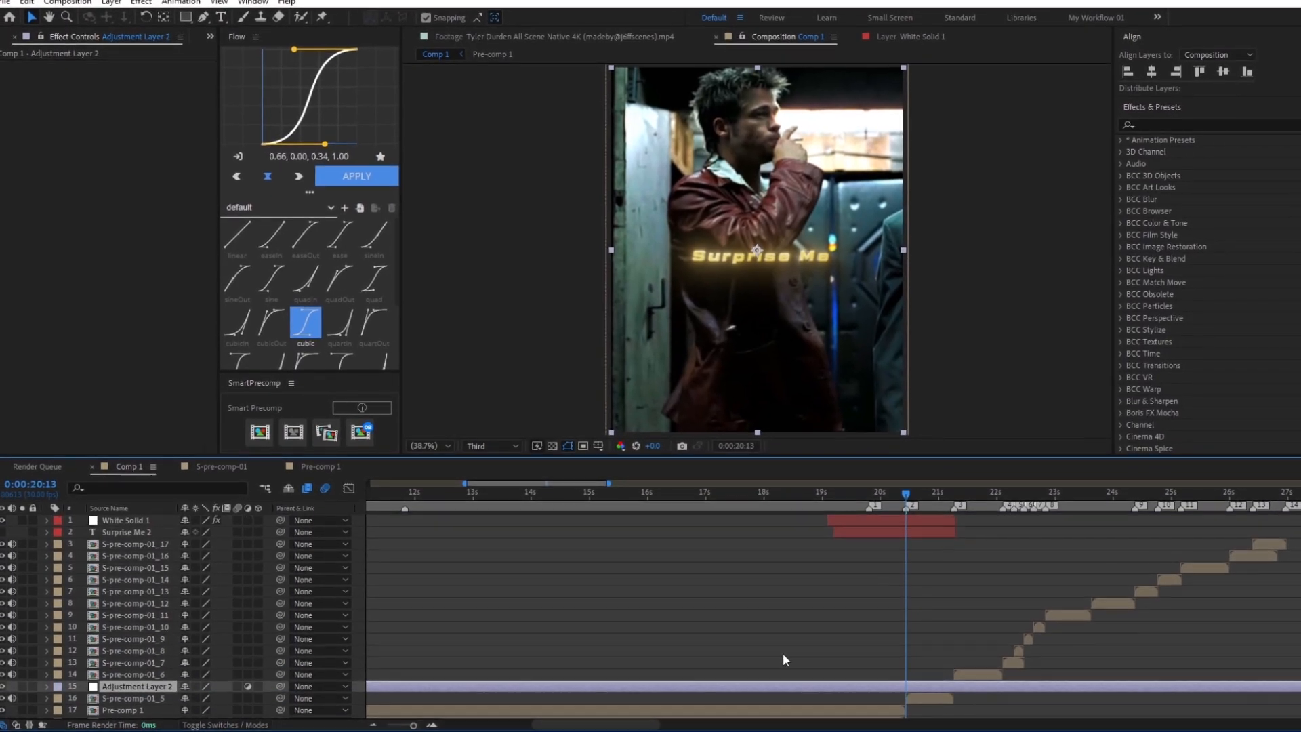
# Split Adjustment Layer 2 at 0:00:20:13 and delete the part before the cut
pyautogui.press('=')
pyautogui.hotkey('ctrl', 'shift', 'd')
pyautogui.press('=')
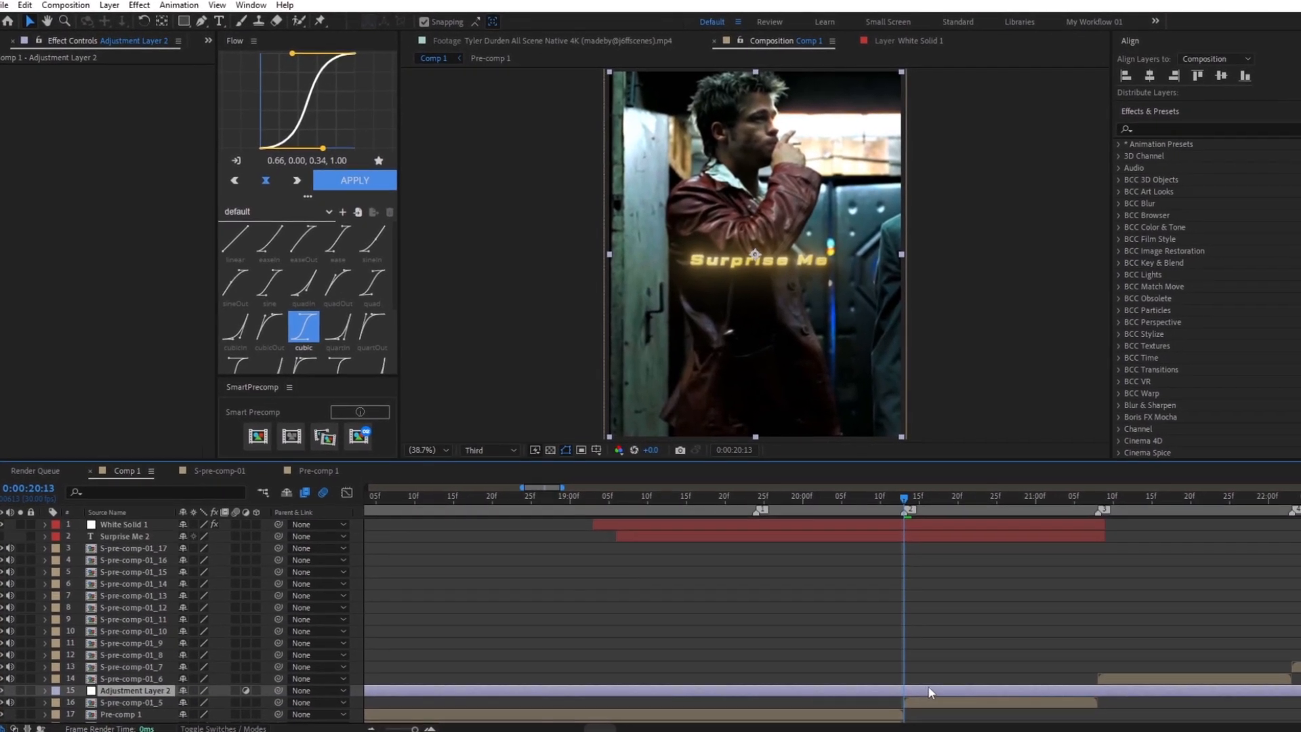
pyautogui.click(888, 705)
pyautogui.press('Delete')
pyautogui.scroll(-3, 1024, 624)
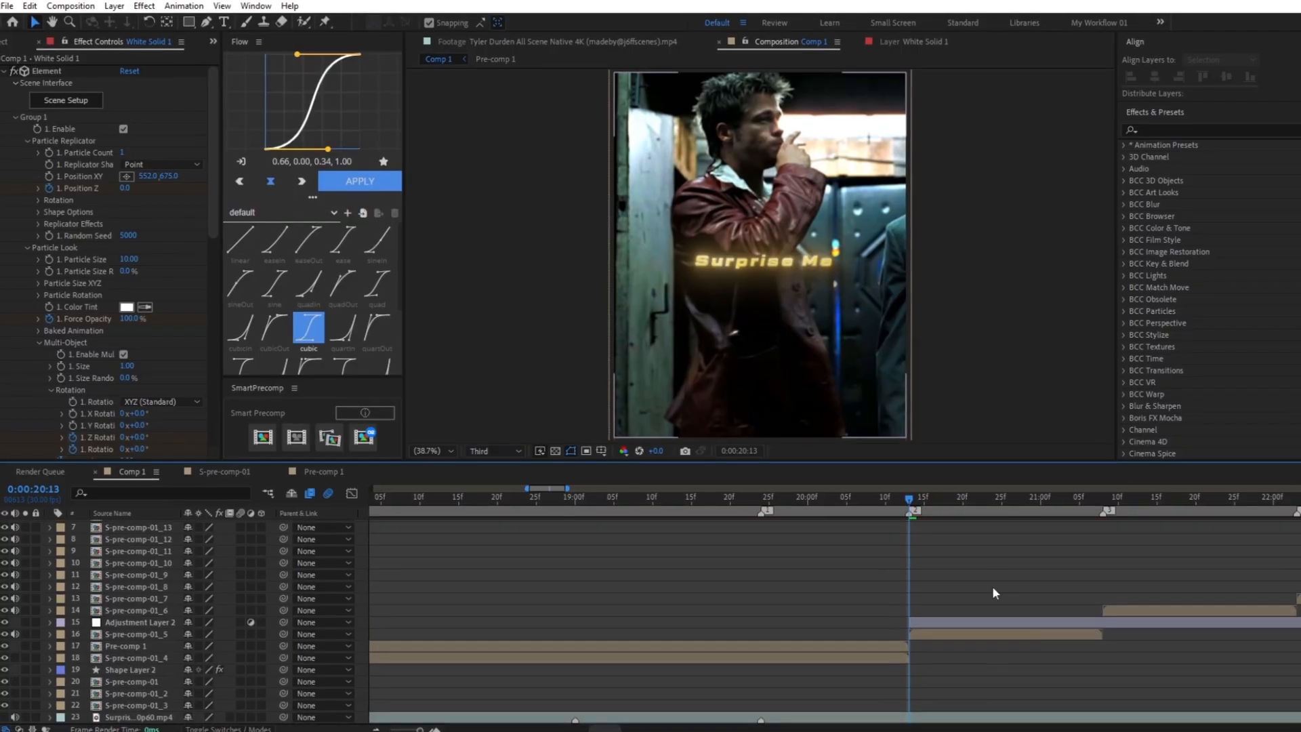
# Split the adjustment layer at 0:00:21:08 and place its second part directly above S-pre-comp-01_6
pyautogui.moveTo(973, 510)
pyautogui.mouseDown()
pyautogui.moveTo(1120, 575)
pyautogui.moveTo(1105, 574)
pyautogui.mouseUp()
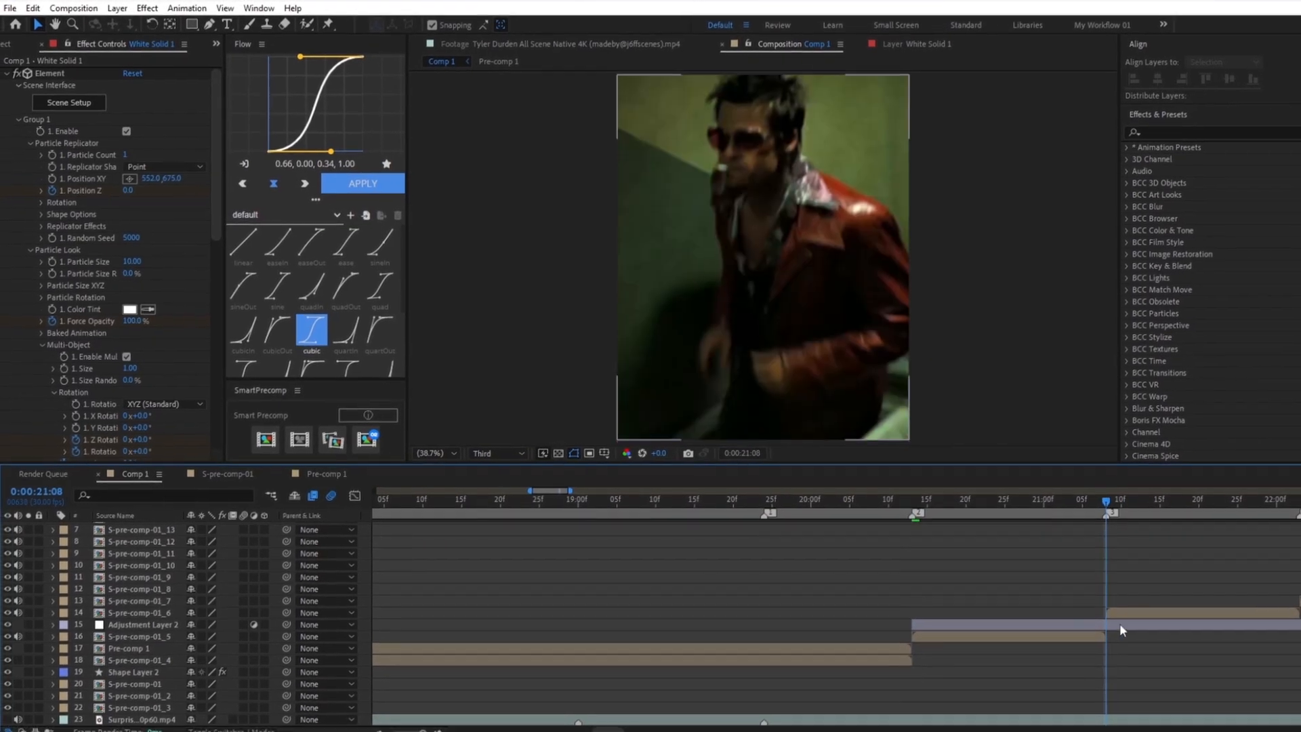
pyautogui.click(1118, 622)
pyautogui.hotkey('ctrl', 'shift', 'd')
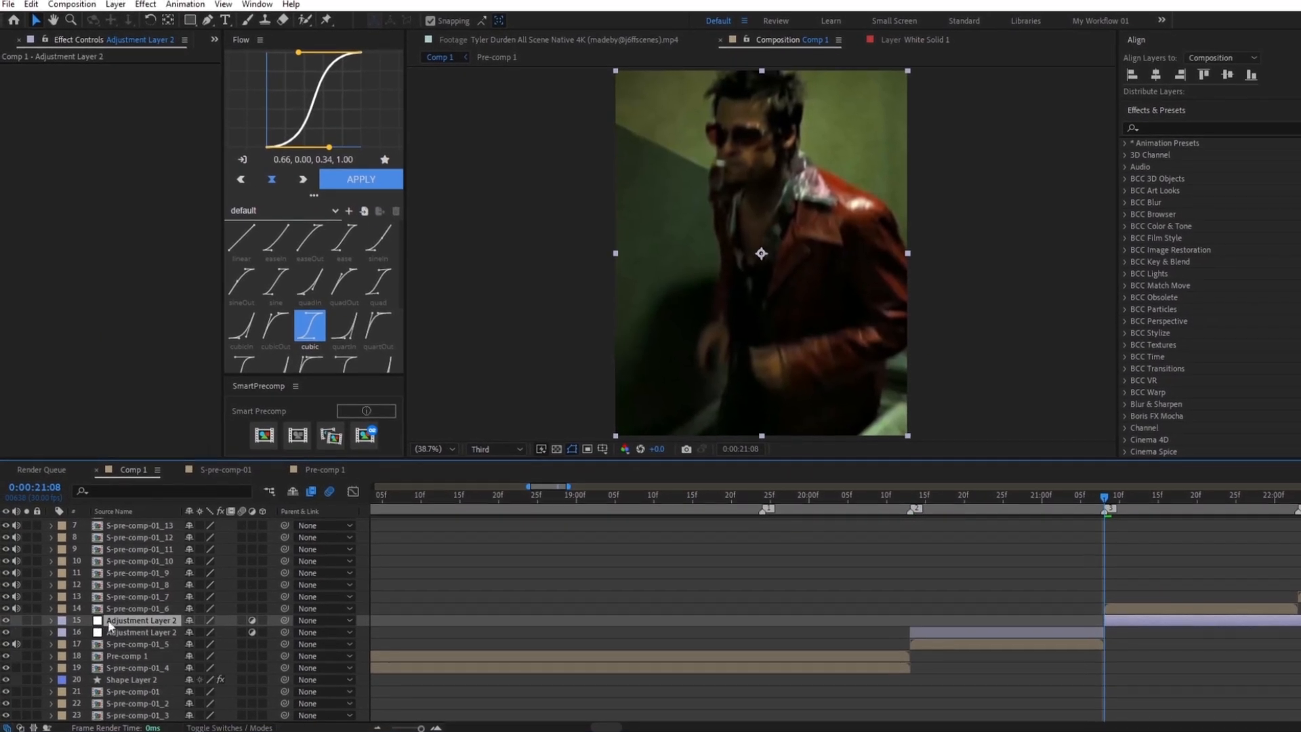
pyautogui.moveTo(110, 613); pyautogui.dragTo(110, 609)
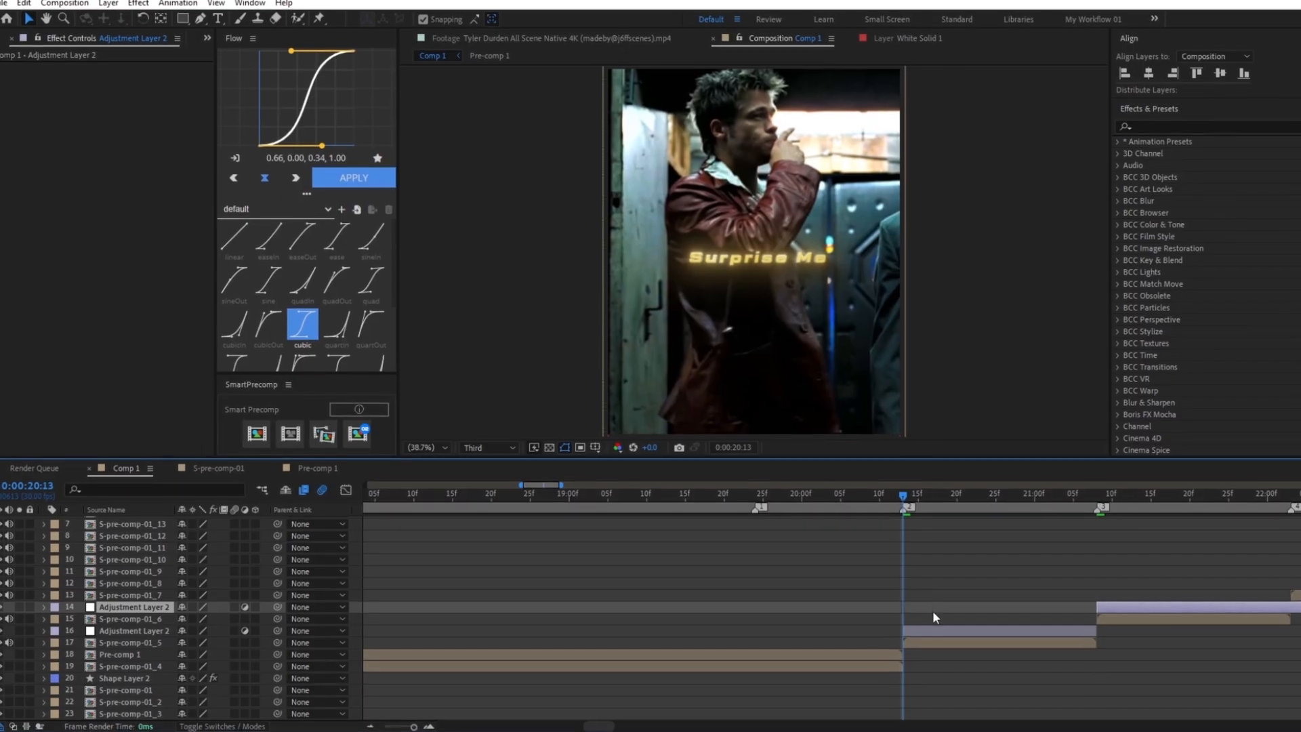
# Apply the Twitch effect to the adjustment layer above S-pre-comp-01_5
pyautogui.click(940, 630)
pyautogui.hotkey('ctrl', 'space')
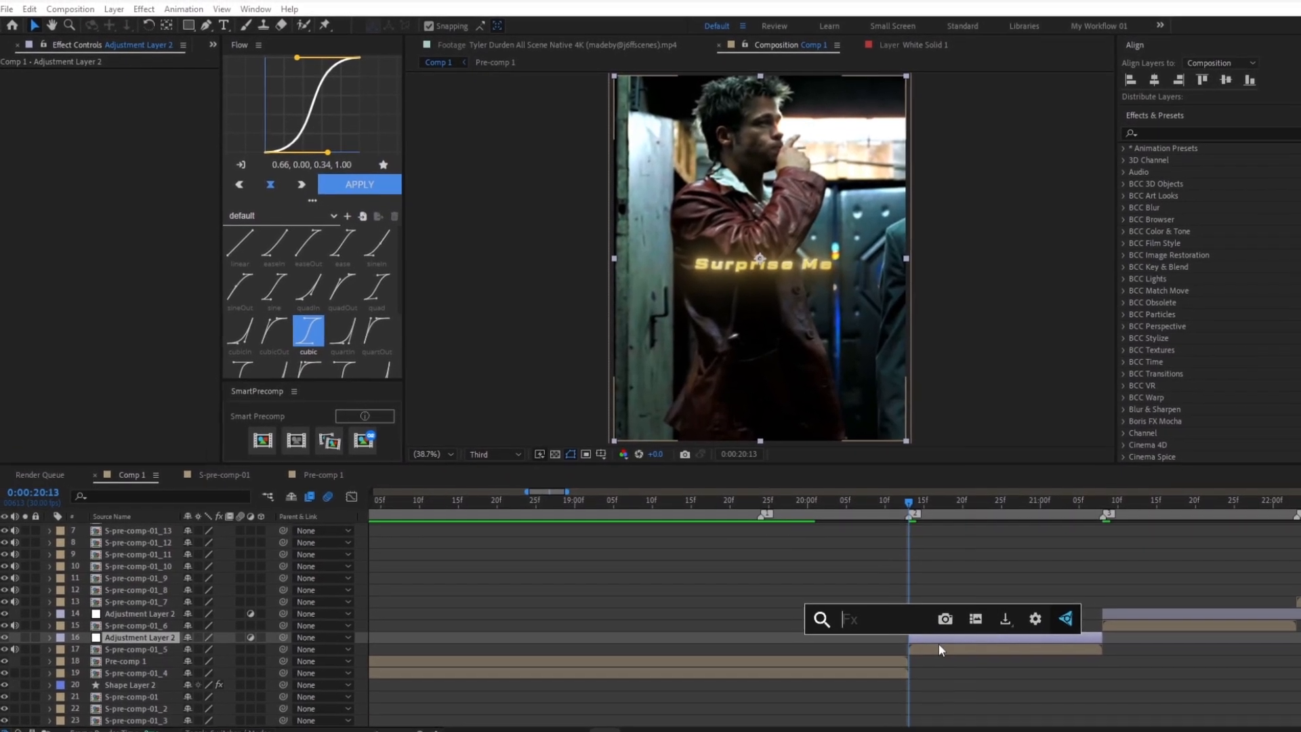
pyautogui.write('twi')
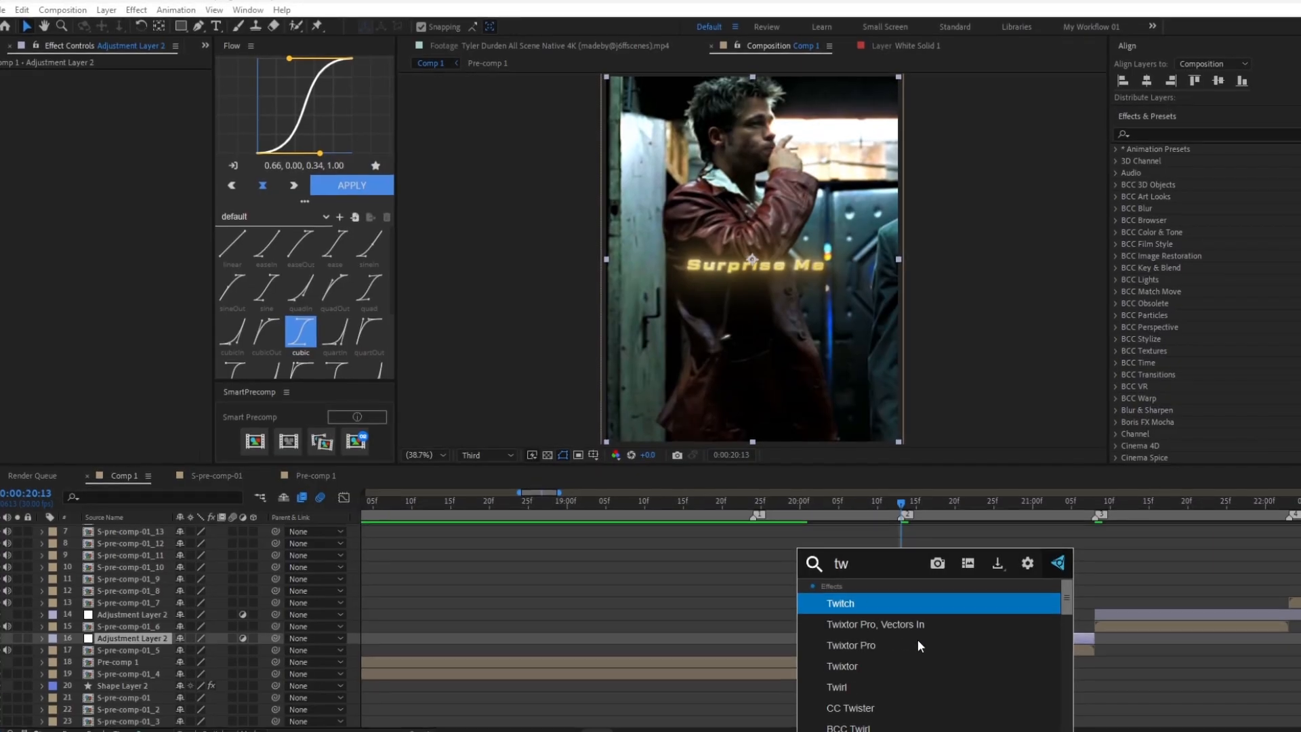
pyautogui.click(870, 597)
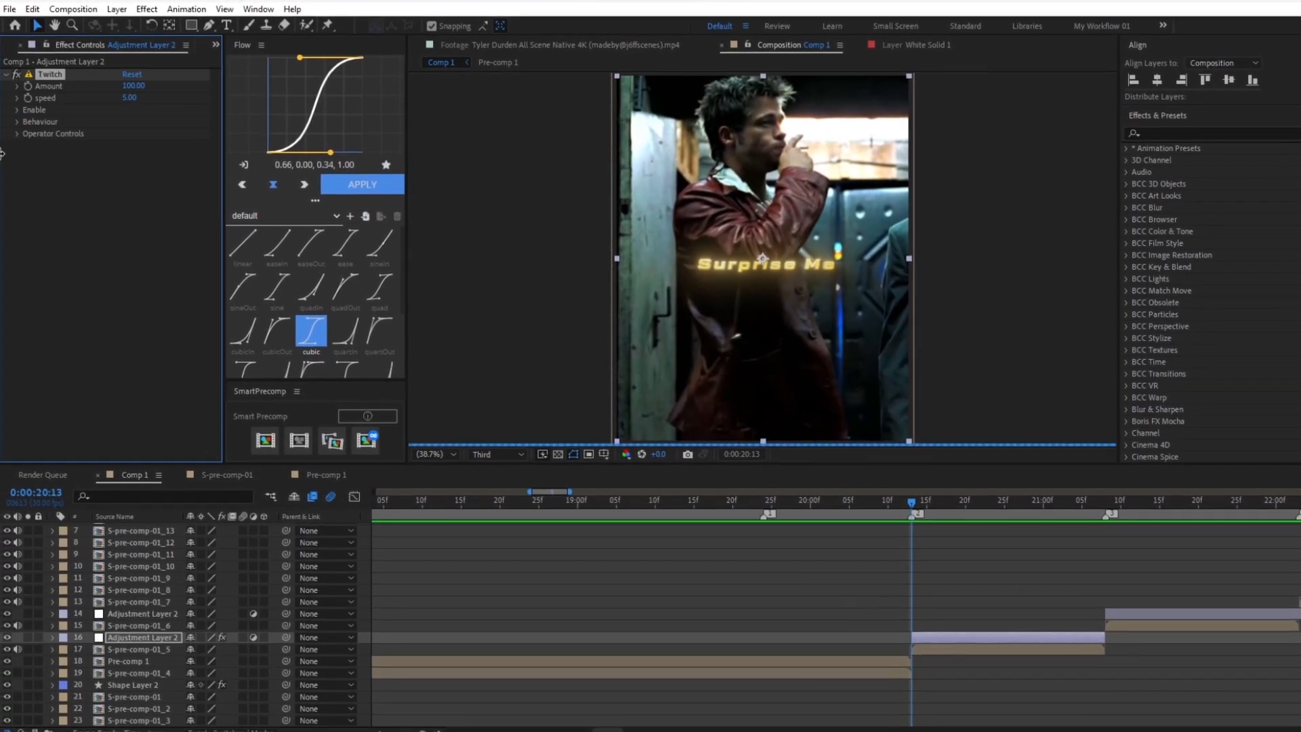
# Set the Twitch effect's speed to 20 and its Amount to 30
pyautogui.click(126, 98)
pyautogui.write('2')
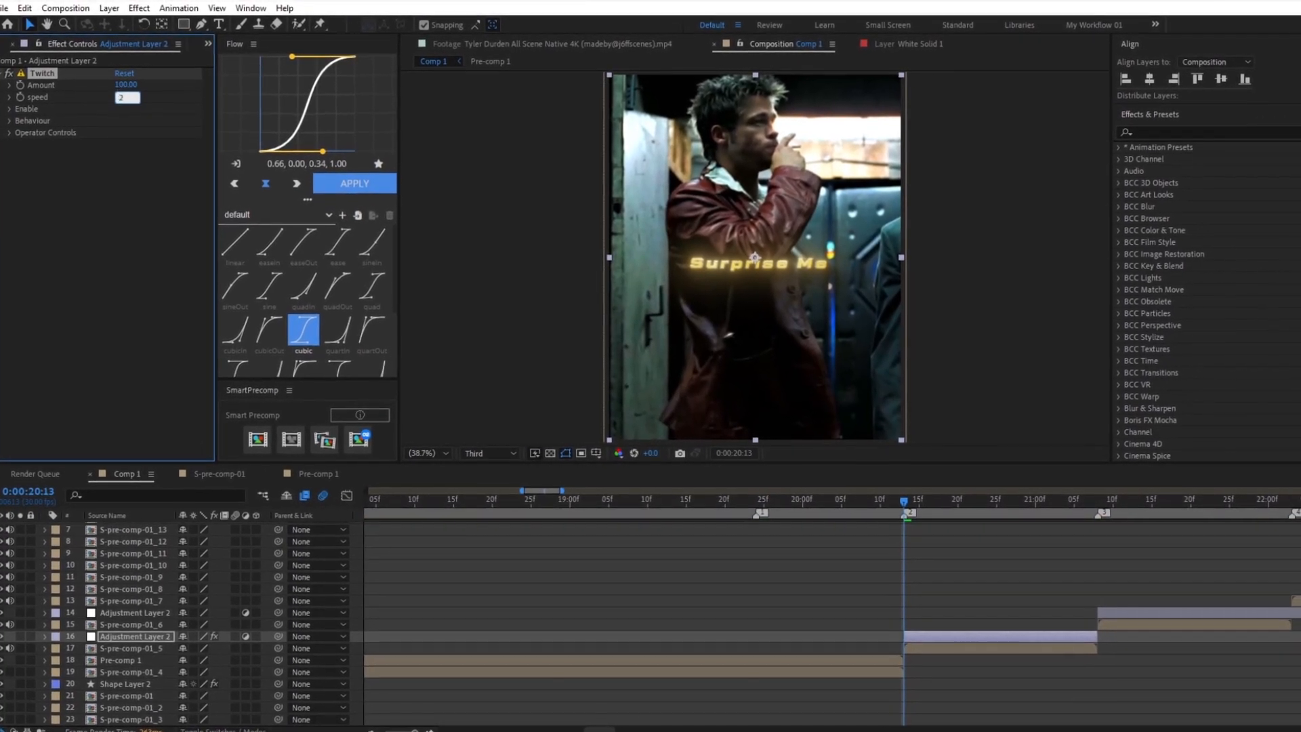
pyautogui.write('0')
pyautogui.press('Return')
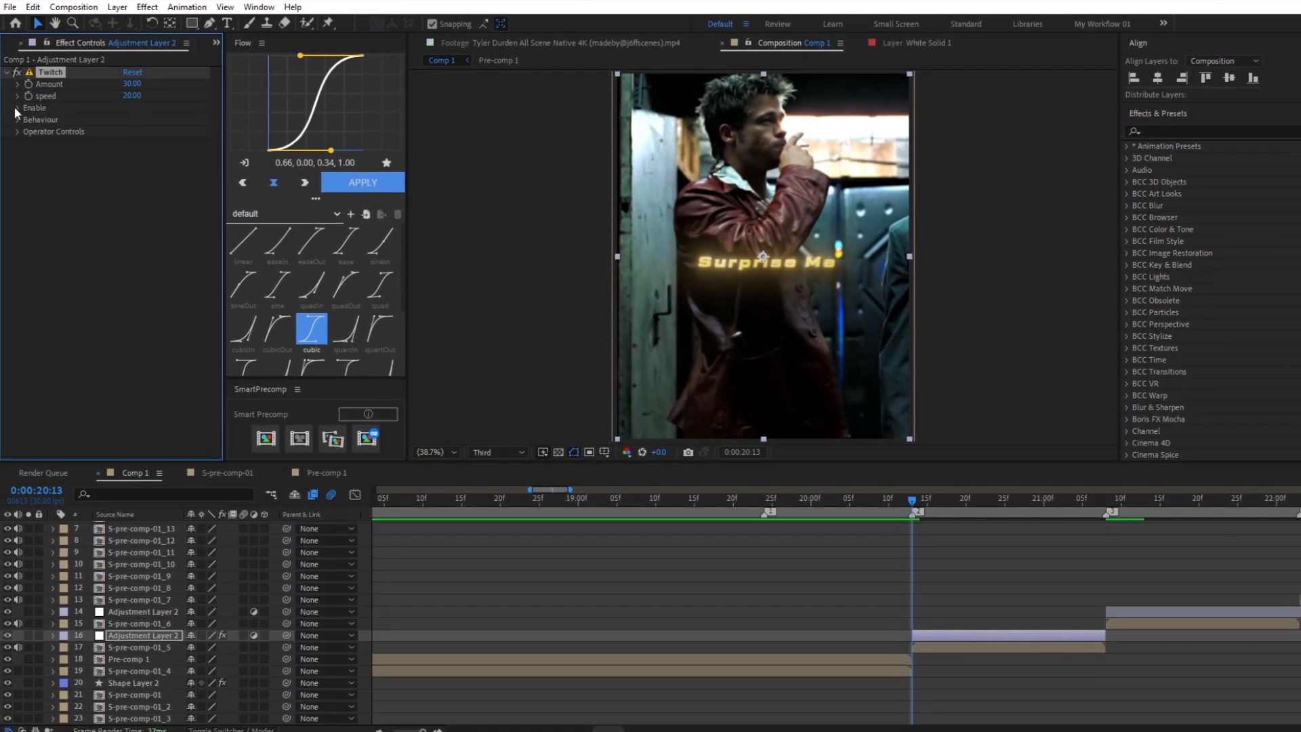
# Enable Blur, Light and Slide in the Twitch effect and expand its Behaviour and Operator Controls
pyautogui.click(16, 110)
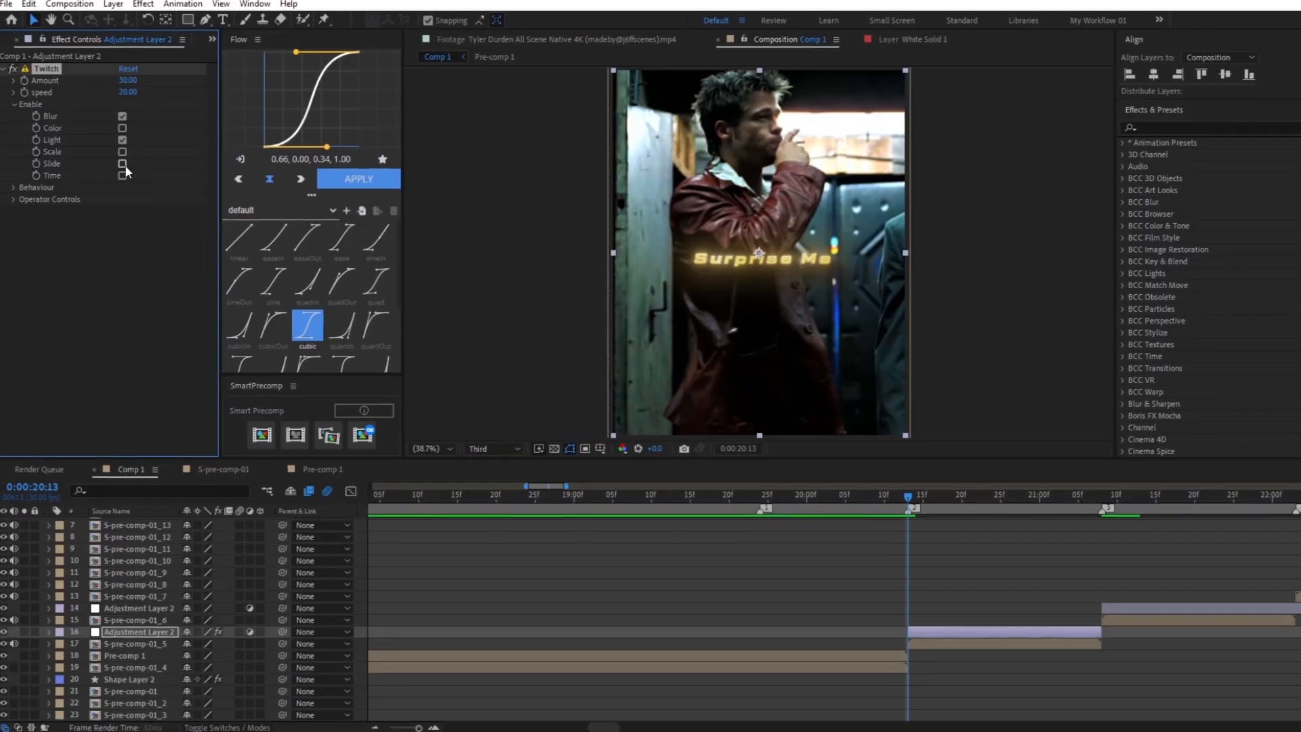
pyautogui.click(15, 191)
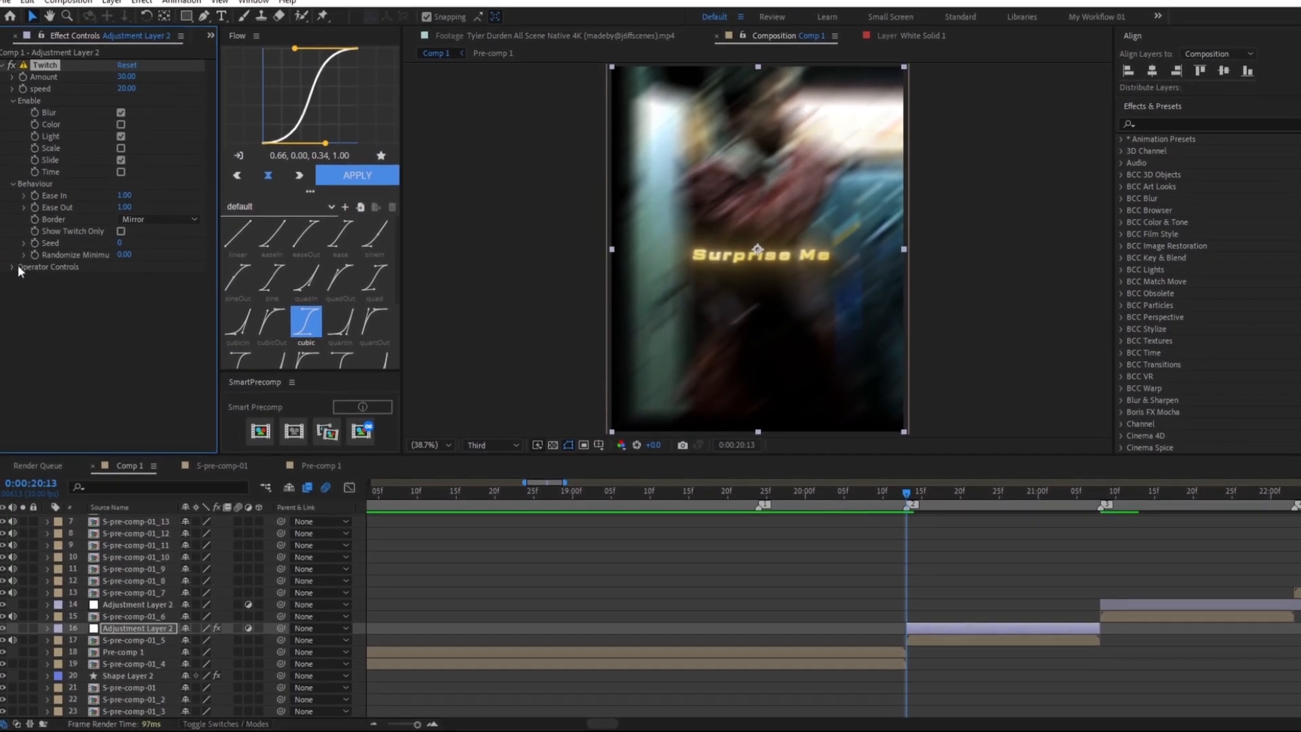
pyautogui.click(10, 268)
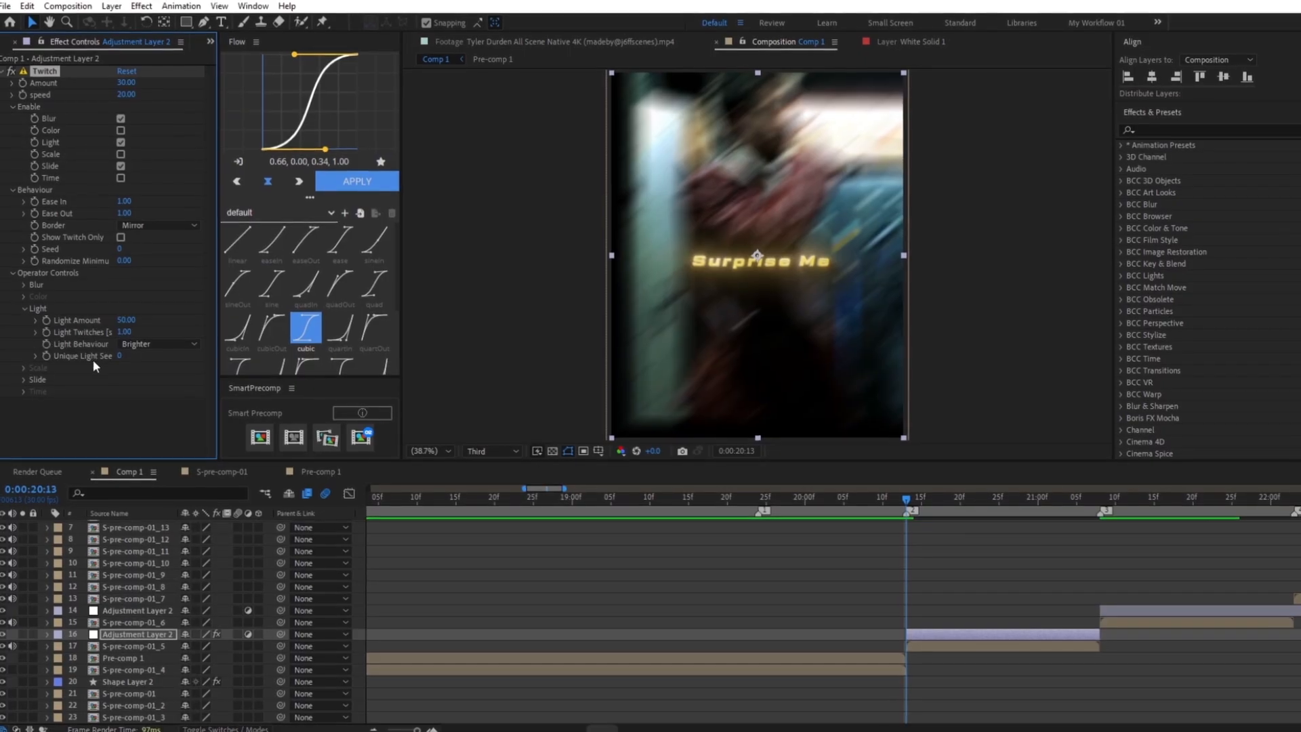
# Enter the Light Amount in Twitch's operator controls and set the Slide Amount to 30
pyautogui.click(128, 326)
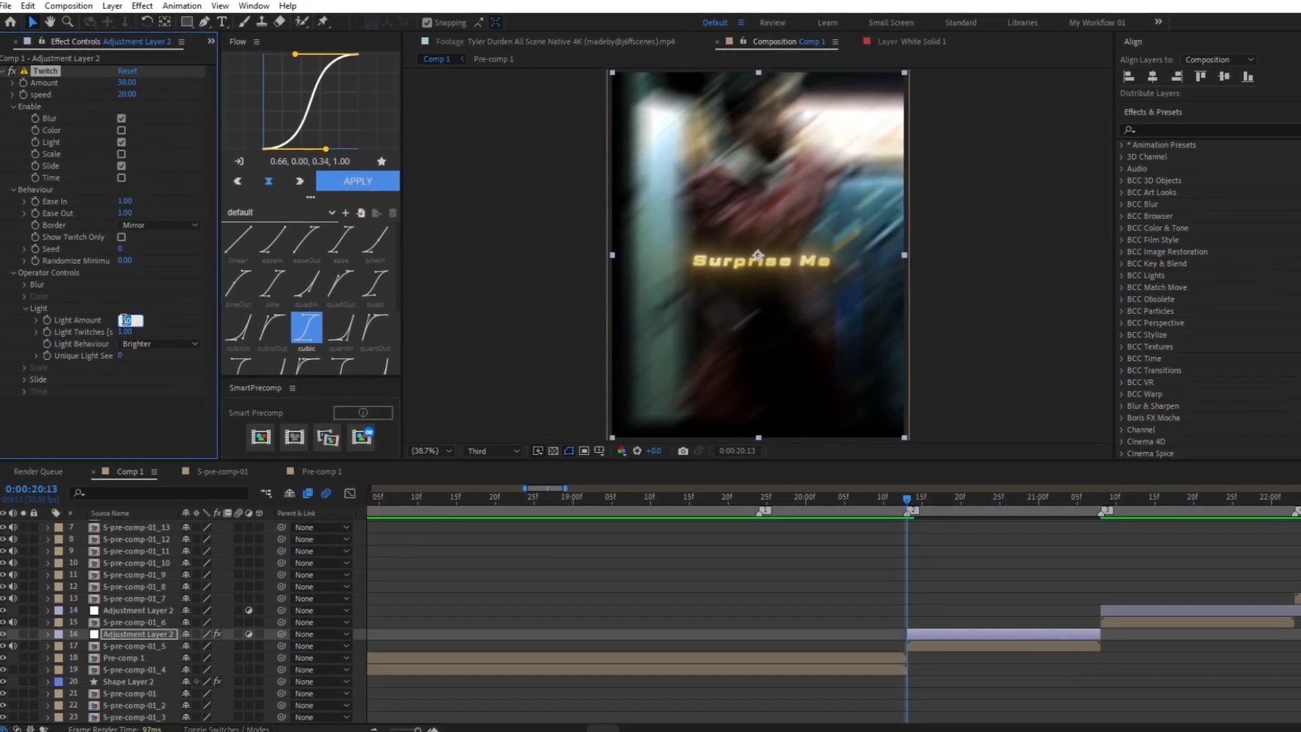
pyautogui.press('Return')
pyautogui.click(24, 314)
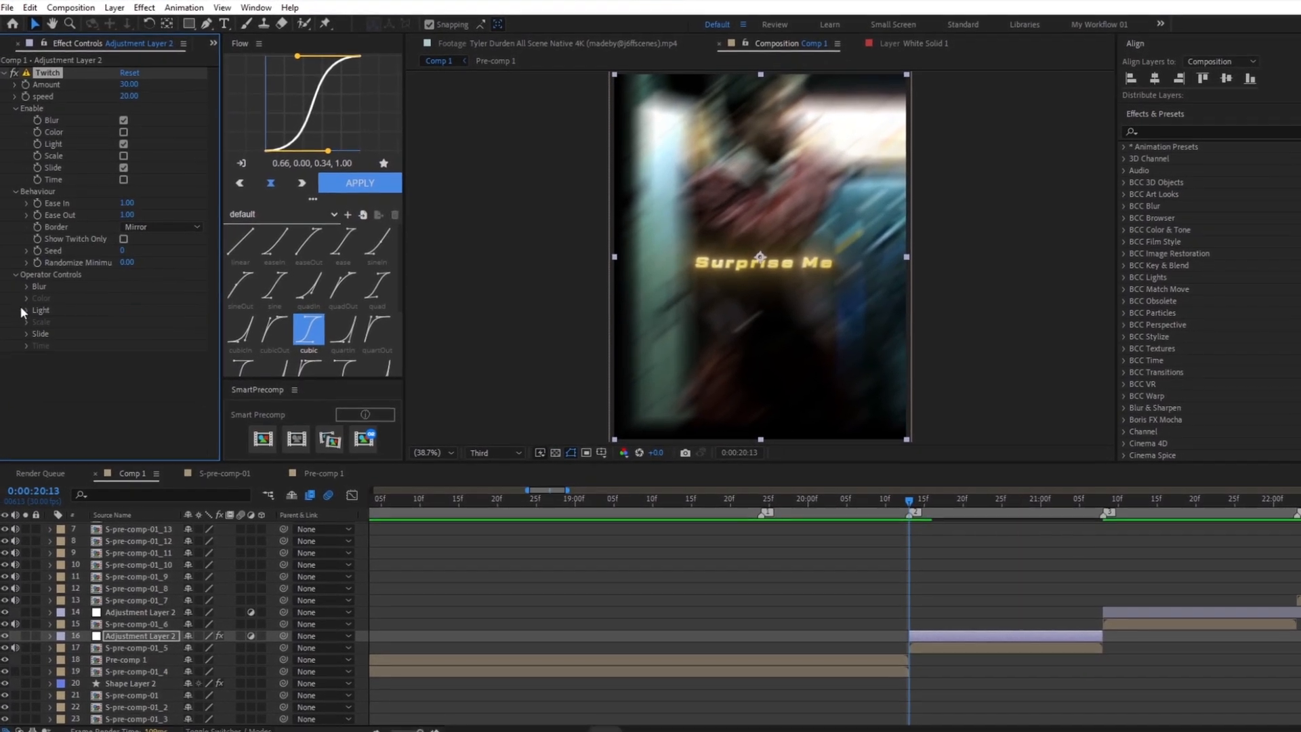
pyautogui.click(125, 342)
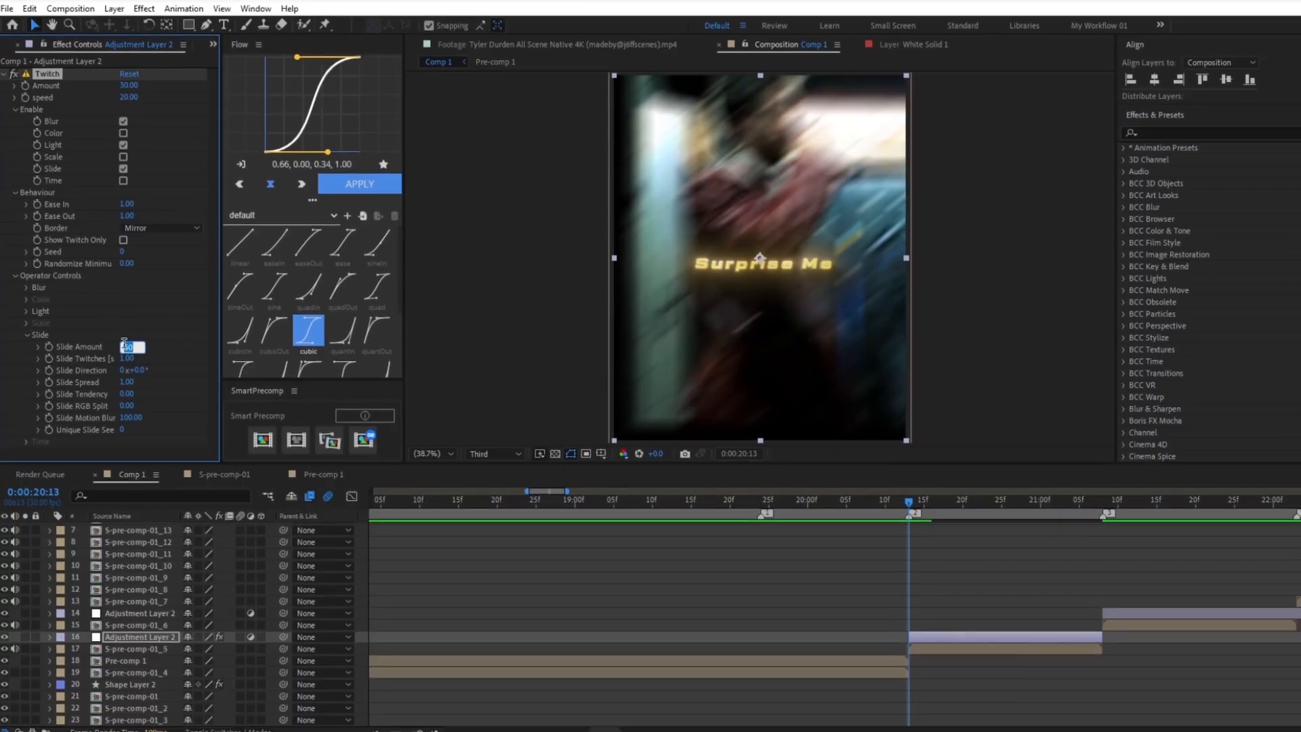
pyautogui.write('90')
pyautogui.press('Return')
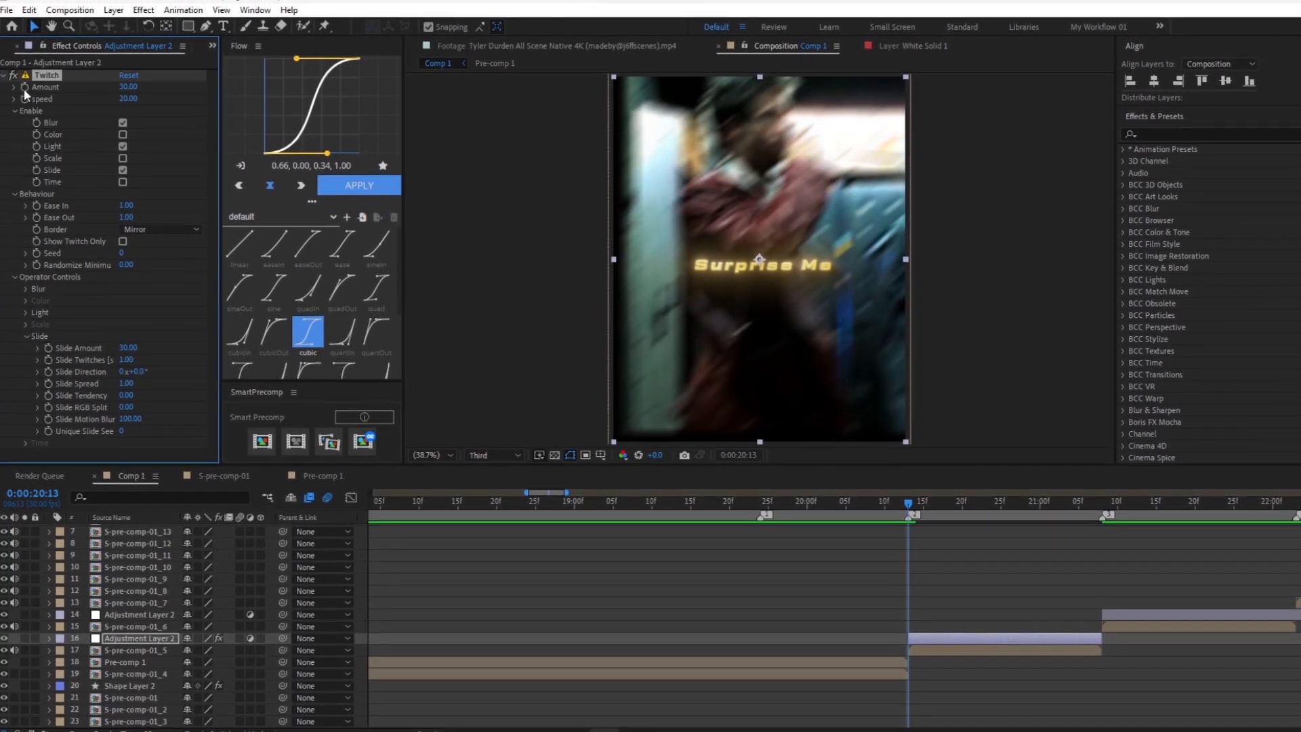
# Keyframe the Twitch Amount of 30 at 0:00:20:13, start the adjustment layer at 0:00:20:05 and shorten its end to about 0:00:20:24
pyautogui.press('u')
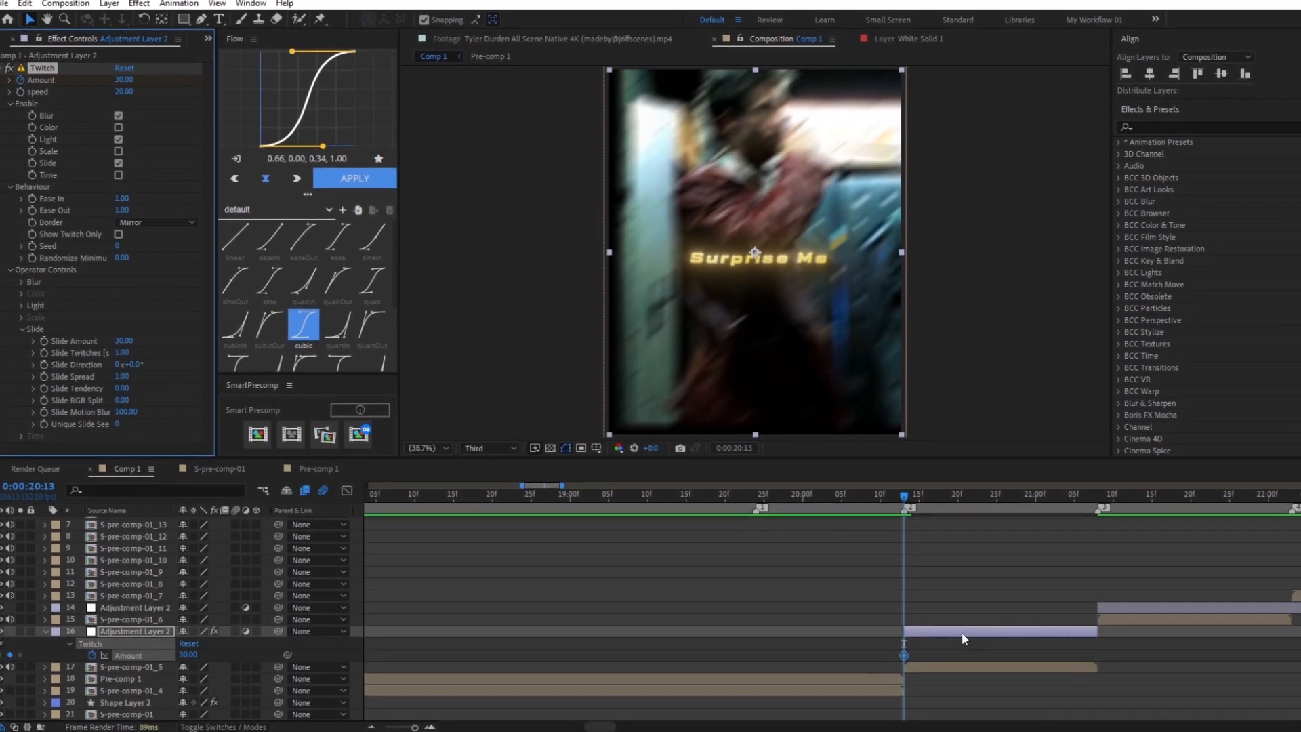
pyautogui.moveTo(962, 631); pyautogui.dragTo(905, 658)
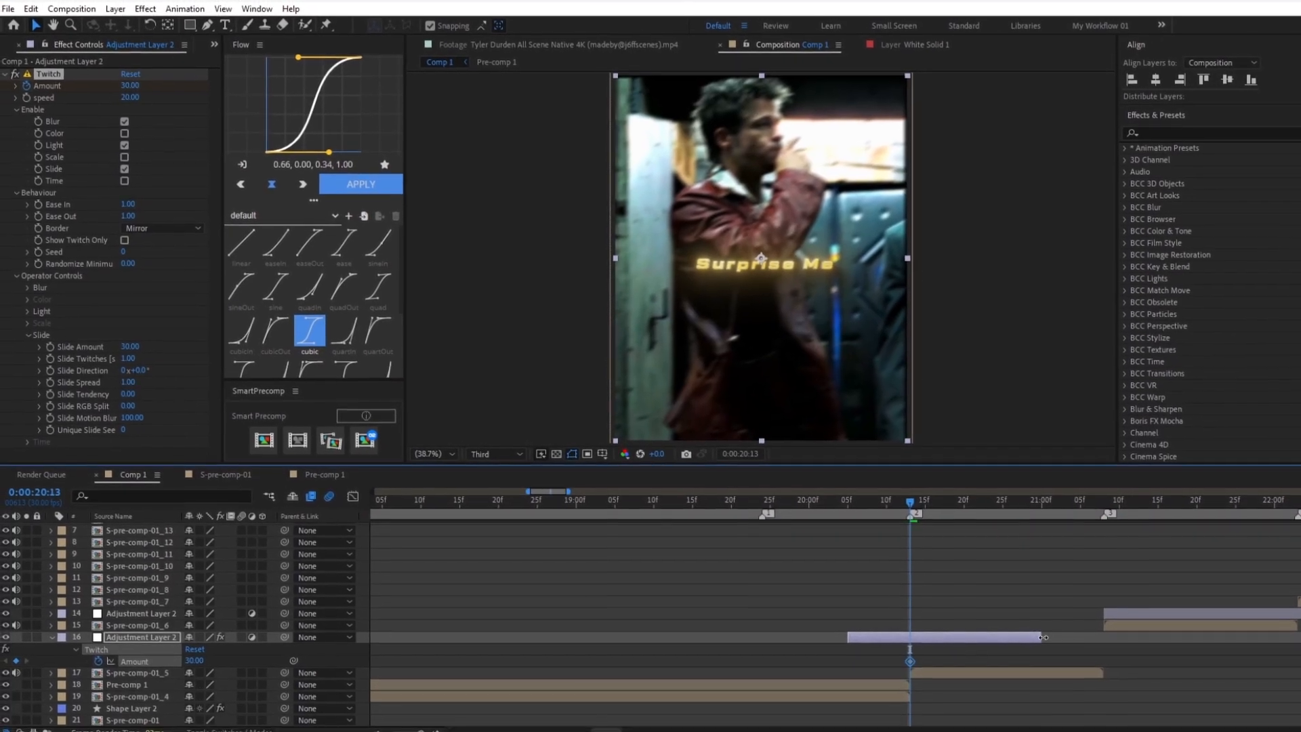
pyautogui.moveTo(1043, 637); pyautogui.dragTo(1015, 637)
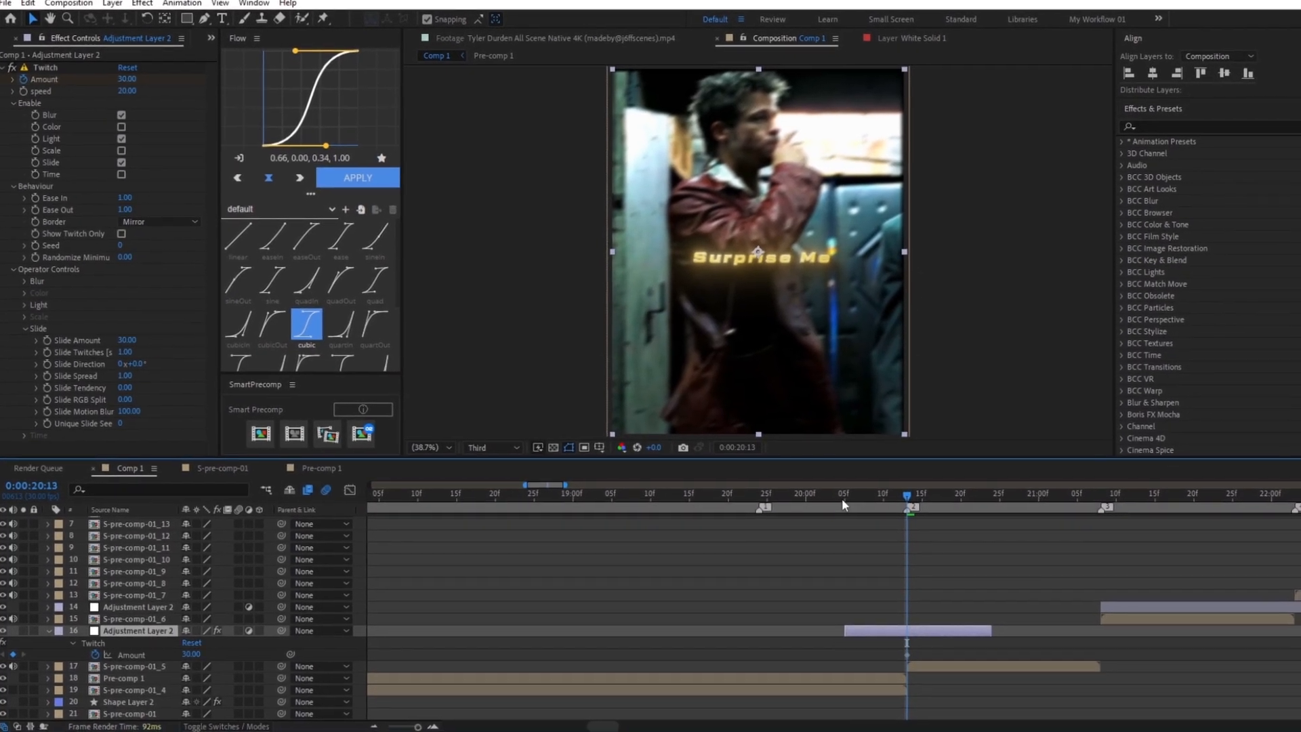
# Add Twitch Amount keyframes of 0 at the adjustment layer's start and at 0:00:20:24
pyautogui.click(847, 500)
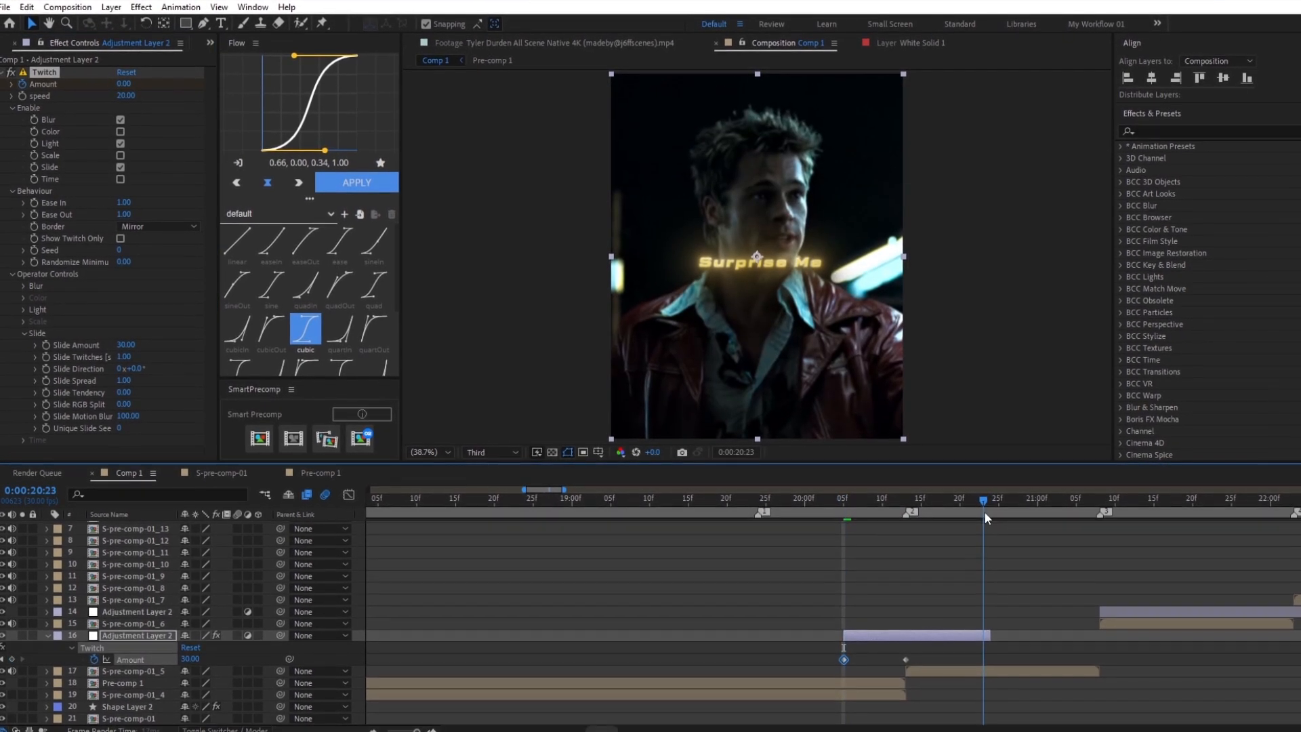
pyautogui.click(991, 506)
pyautogui.click(134, 79)
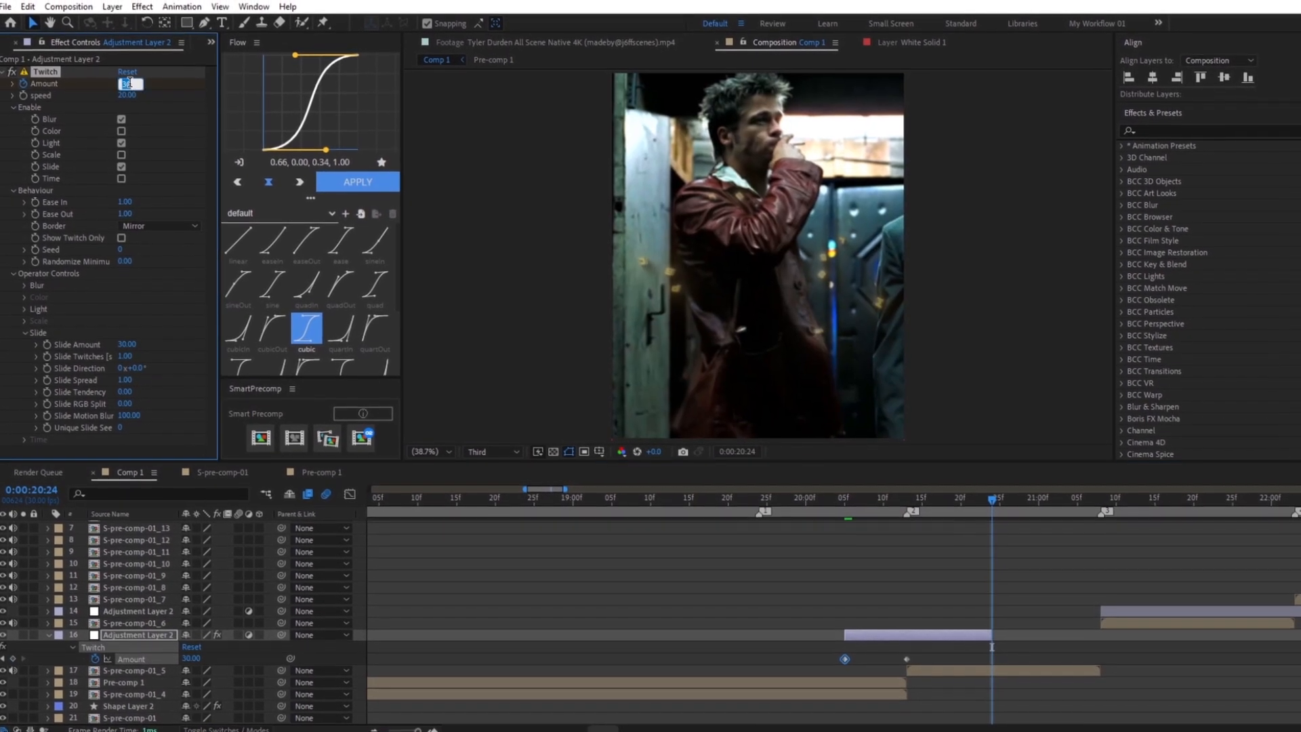
pyautogui.press('Return')
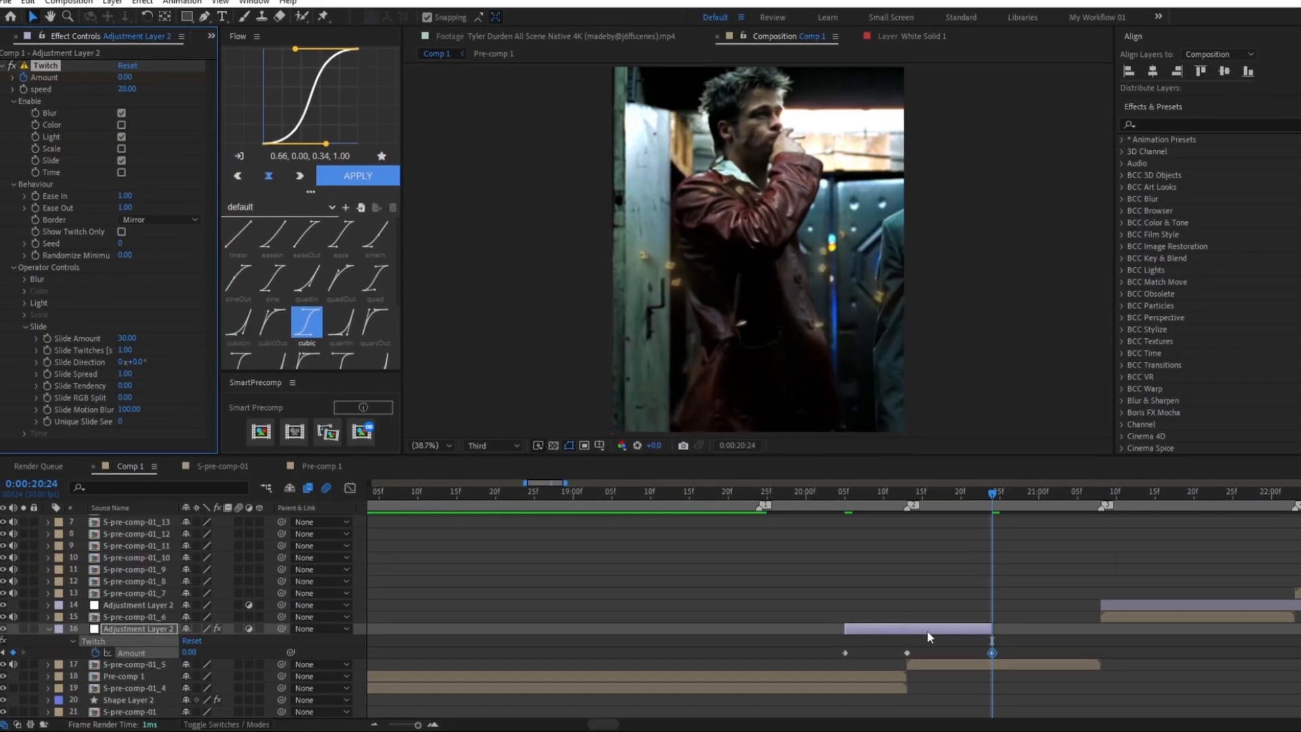
# Shift the layer's end and the last Amount keyframe one frame earlier, and apply Easy Ease to all three Amount keyframes
pyautogui.moveTo(992, 652); pyautogui.dragTo(818, 669)
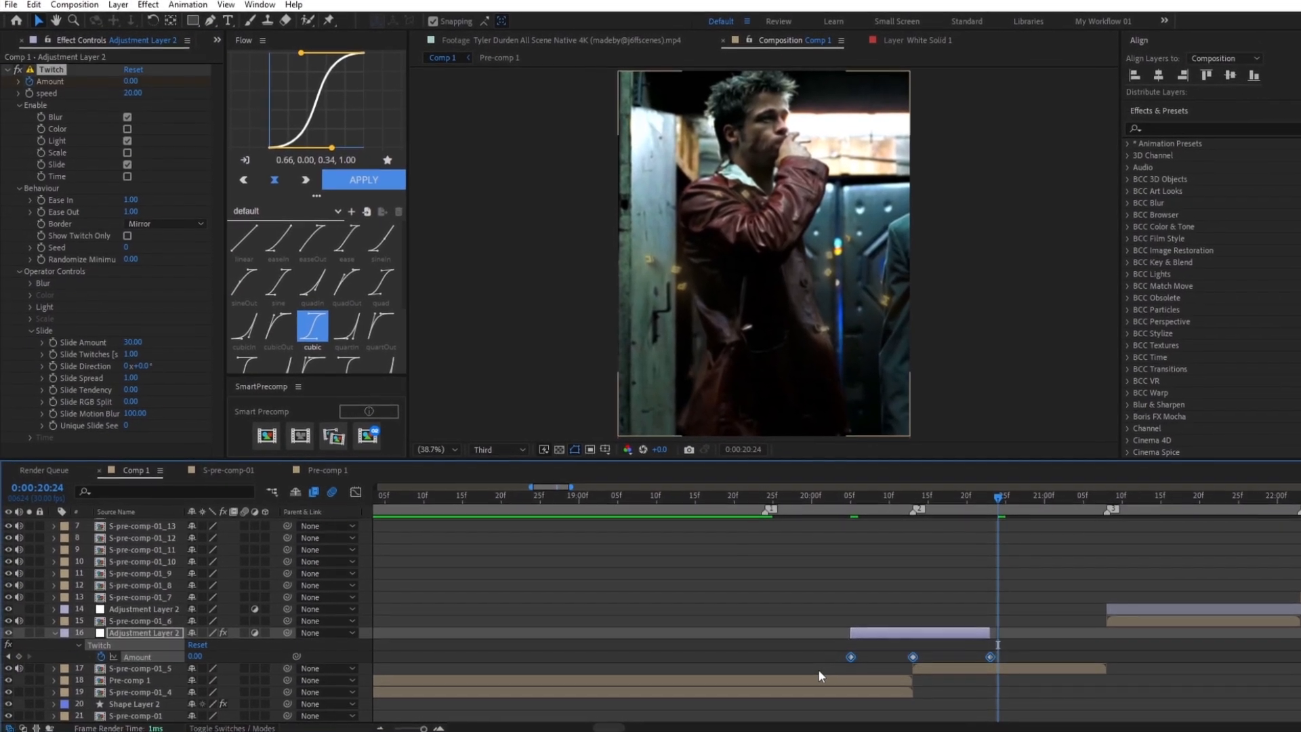
pyautogui.press('F9')
pyautogui.click(913, 501)
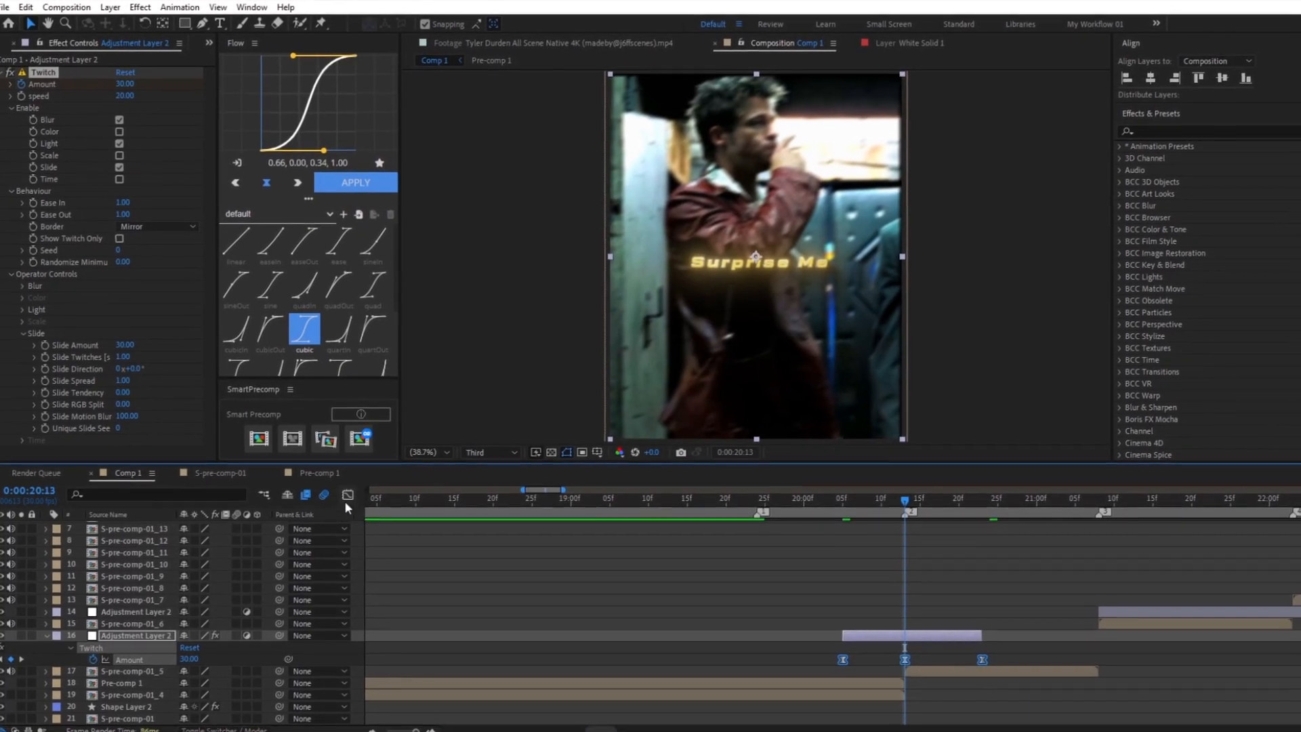
# Shape the Twitch Amount value graph into a sharp peak of 30 at 0:00:20:13, with gentle curves from and to 0
pyautogui.click(351, 495)
pyautogui.rightClick(678, 689)
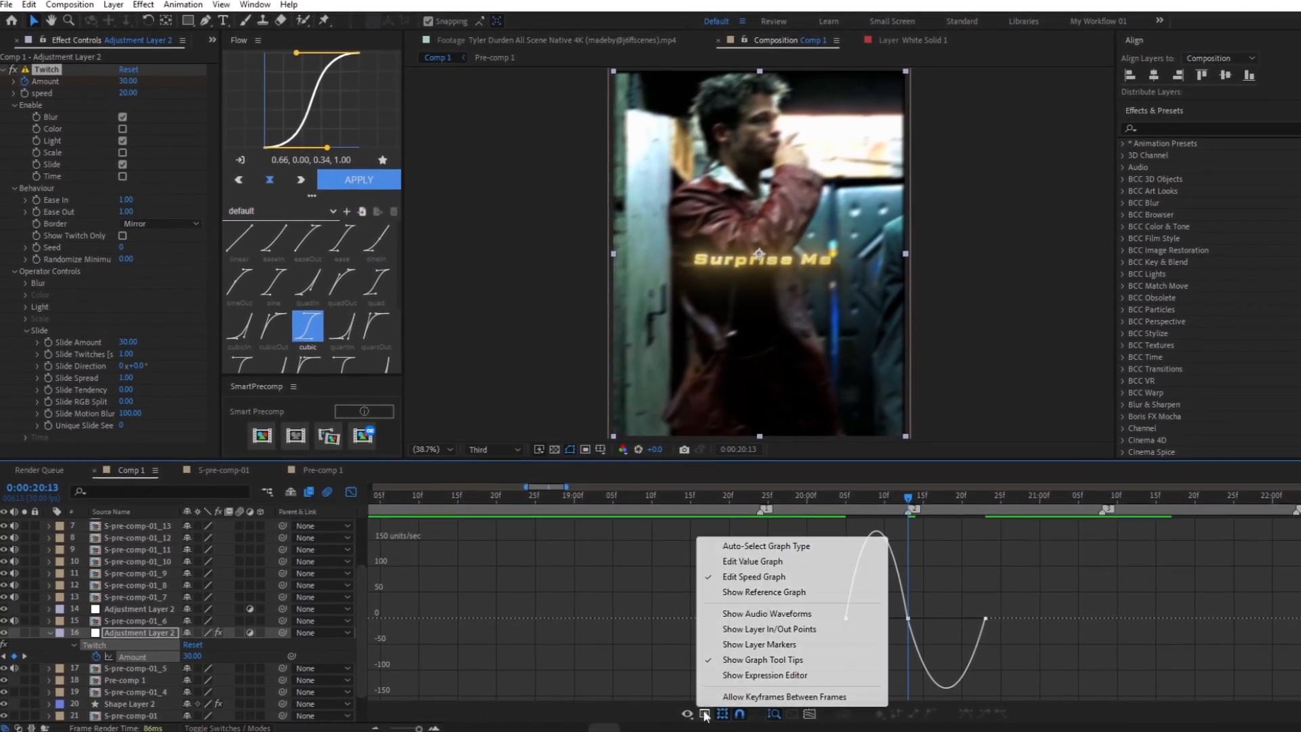
pyautogui.click(846, 556)
pyautogui.moveTo(846, 558); pyautogui.dragTo(901, 605)
pyautogui.moveTo(930, 529); pyautogui.dragTo(906, 597)
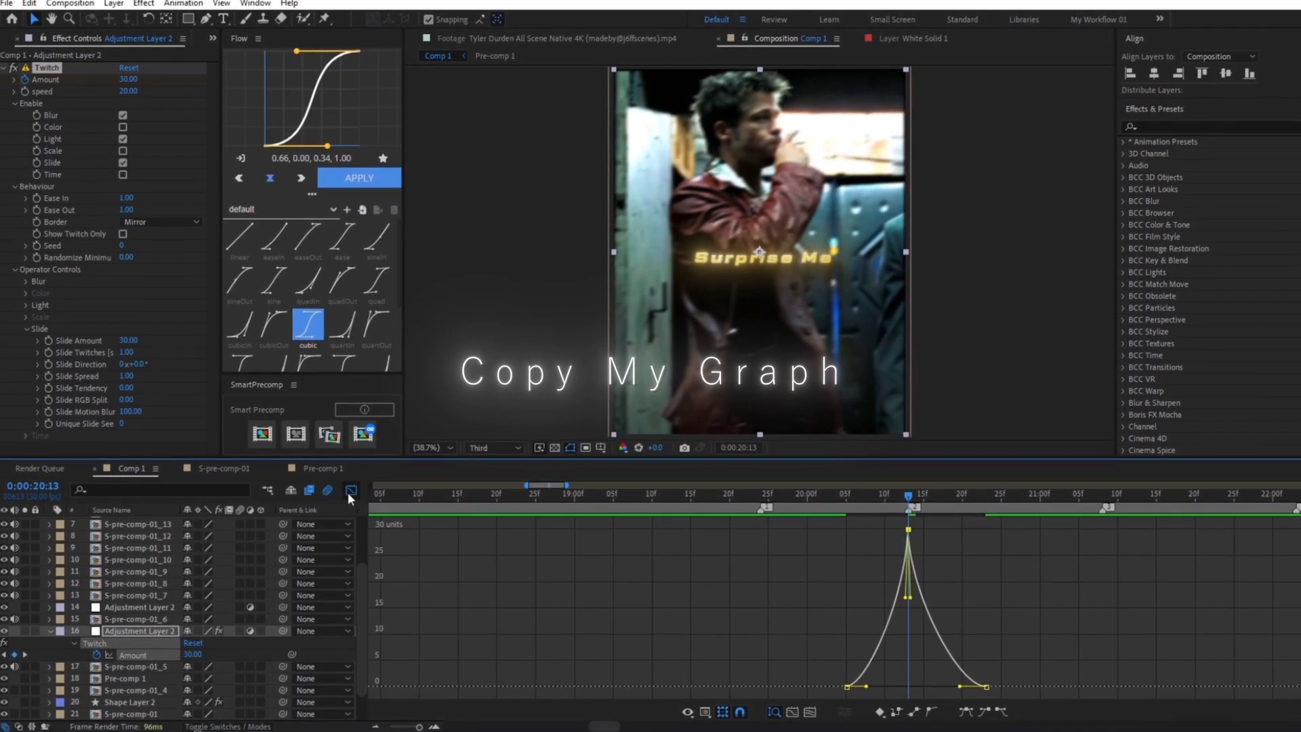
pyautogui.click(351, 490)
# Play back the Twitch transition across the cut at 0:00:20:13 to check its look
pyautogui.moveTo(908, 495); pyautogui.dragTo(804, 515)
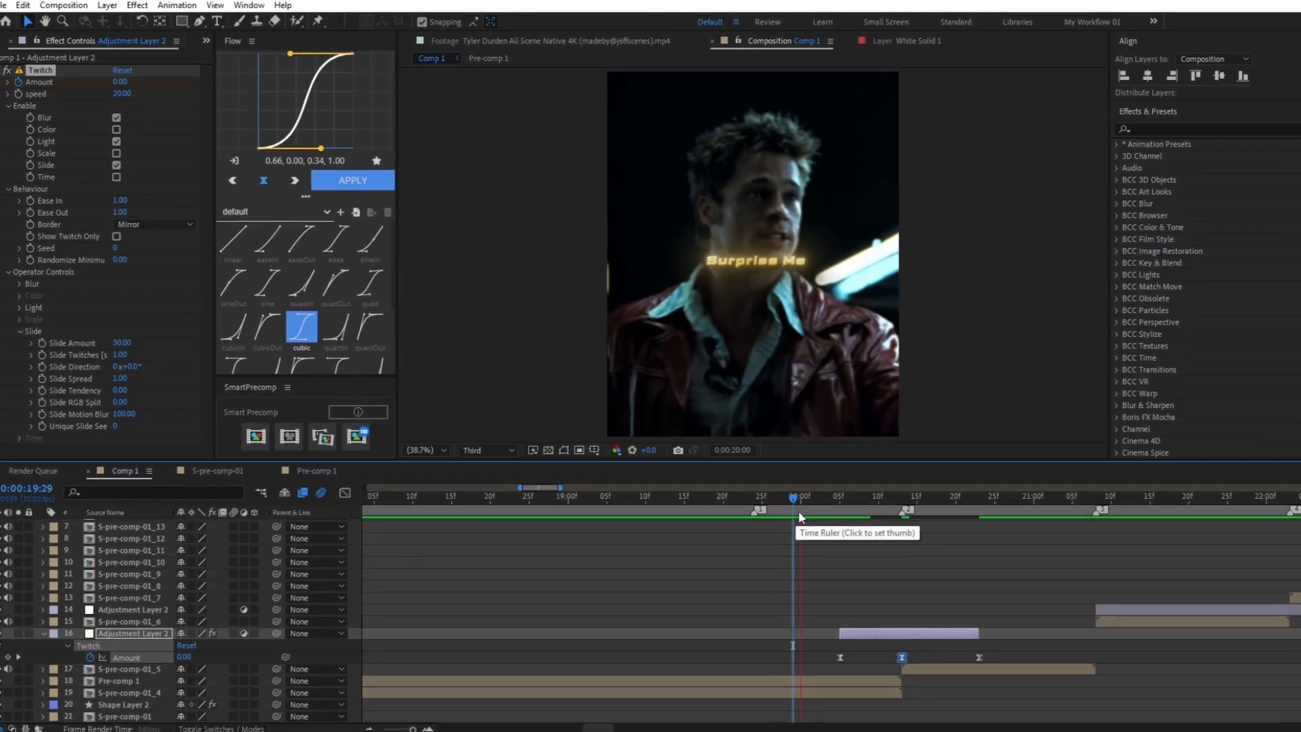
pyautogui.click(804, 506)
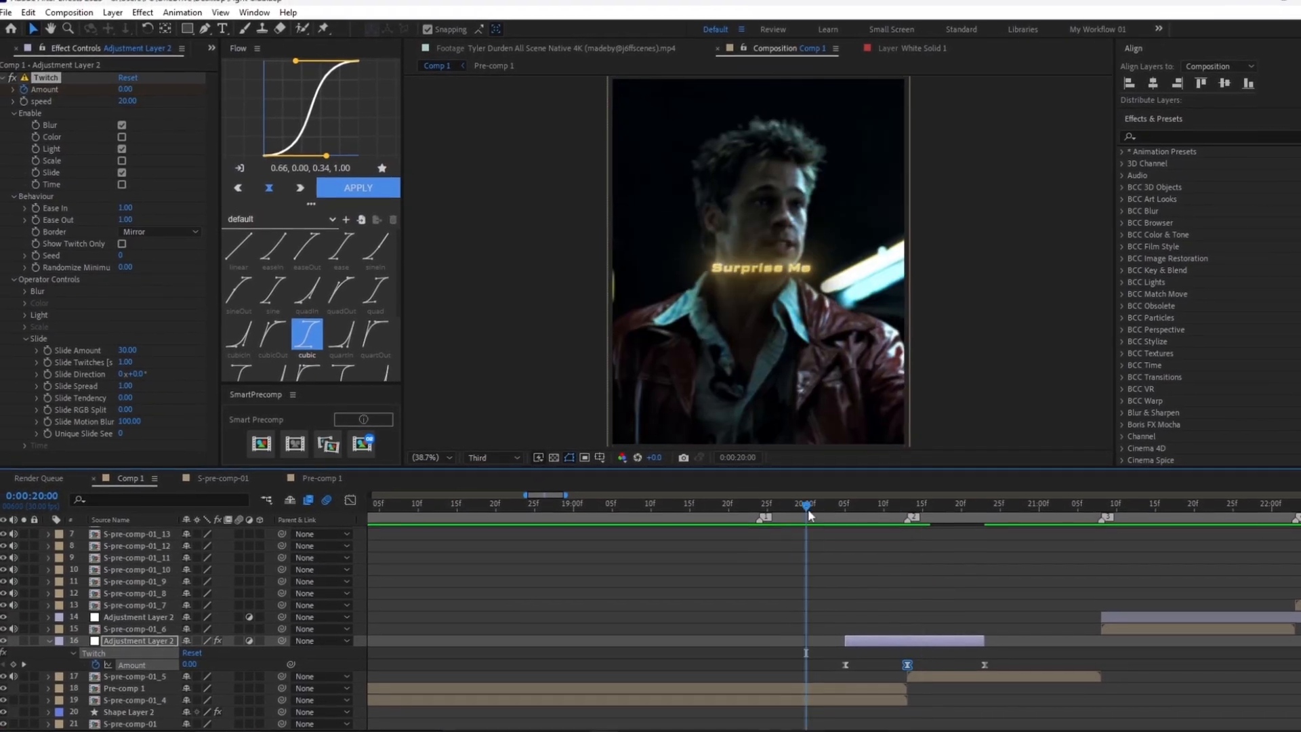
pyautogui.press('space')
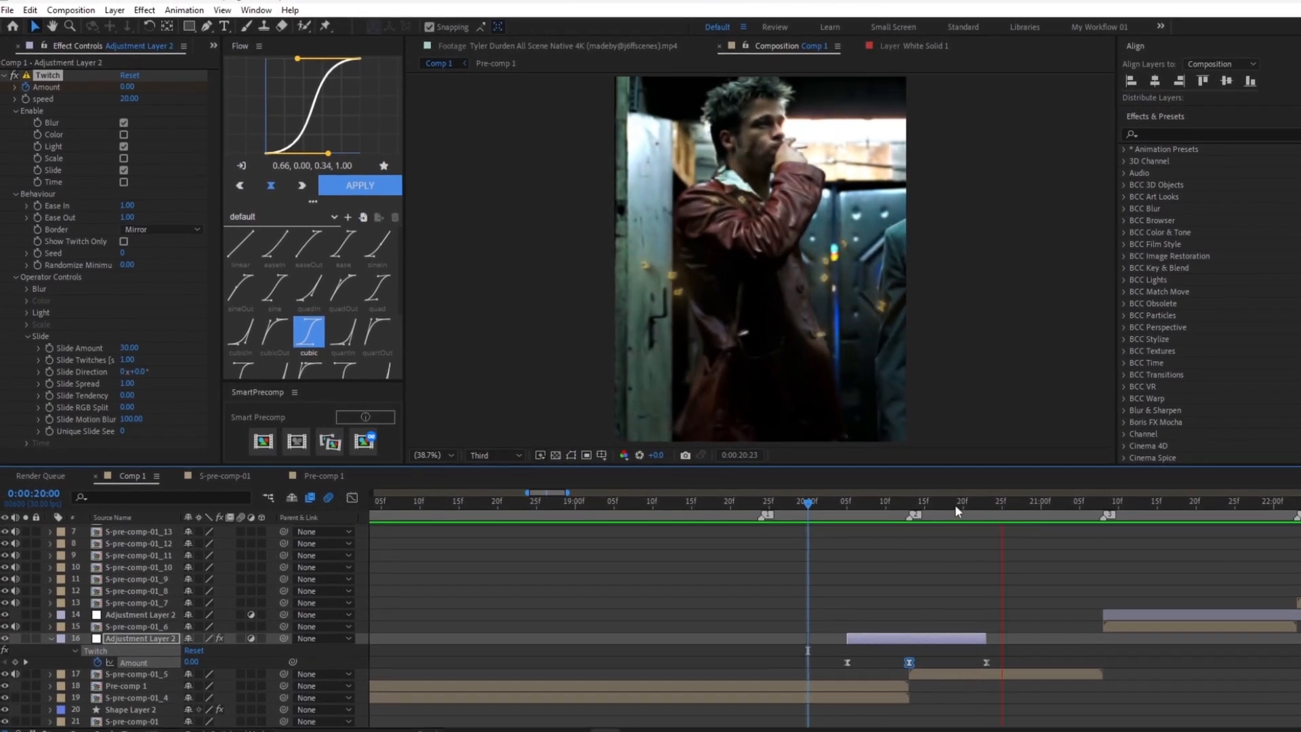
pyautogui.click(835, 510)
pyautogui.press('space')
pyautogui.click(911, 512)
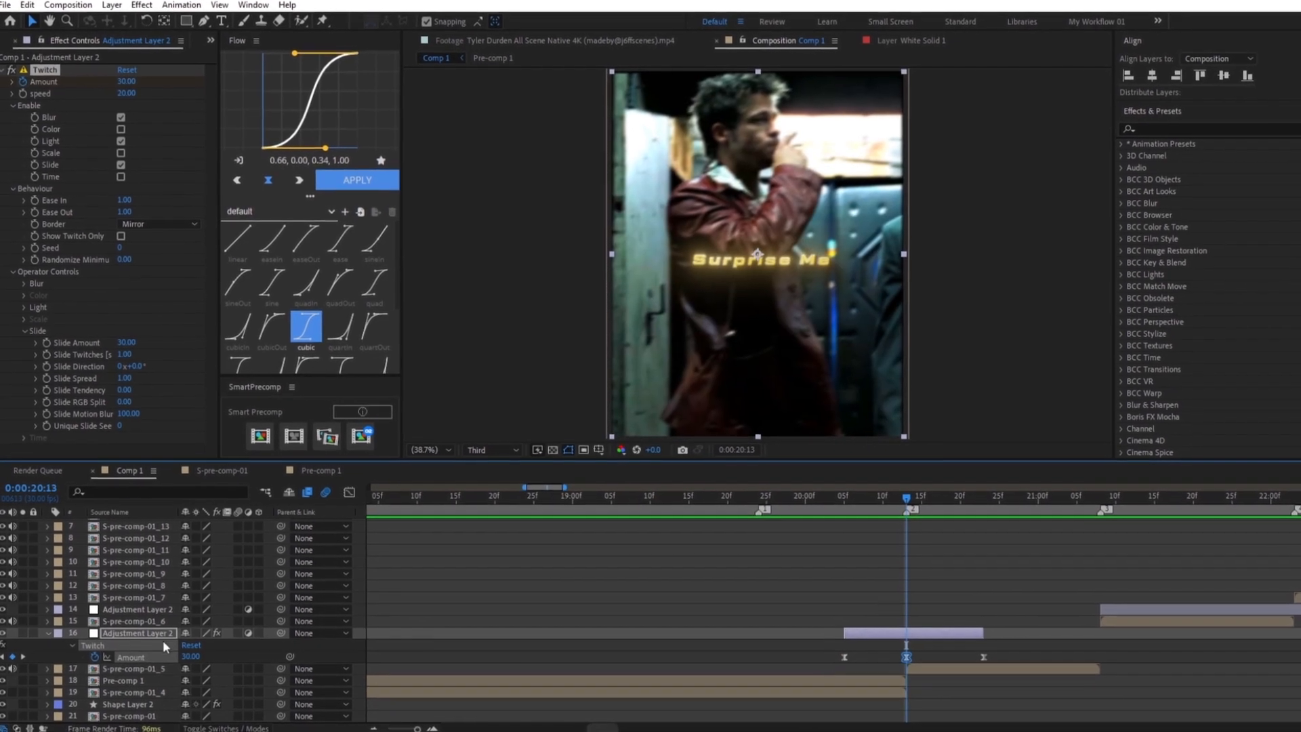
pyautogui.click(48, 630)
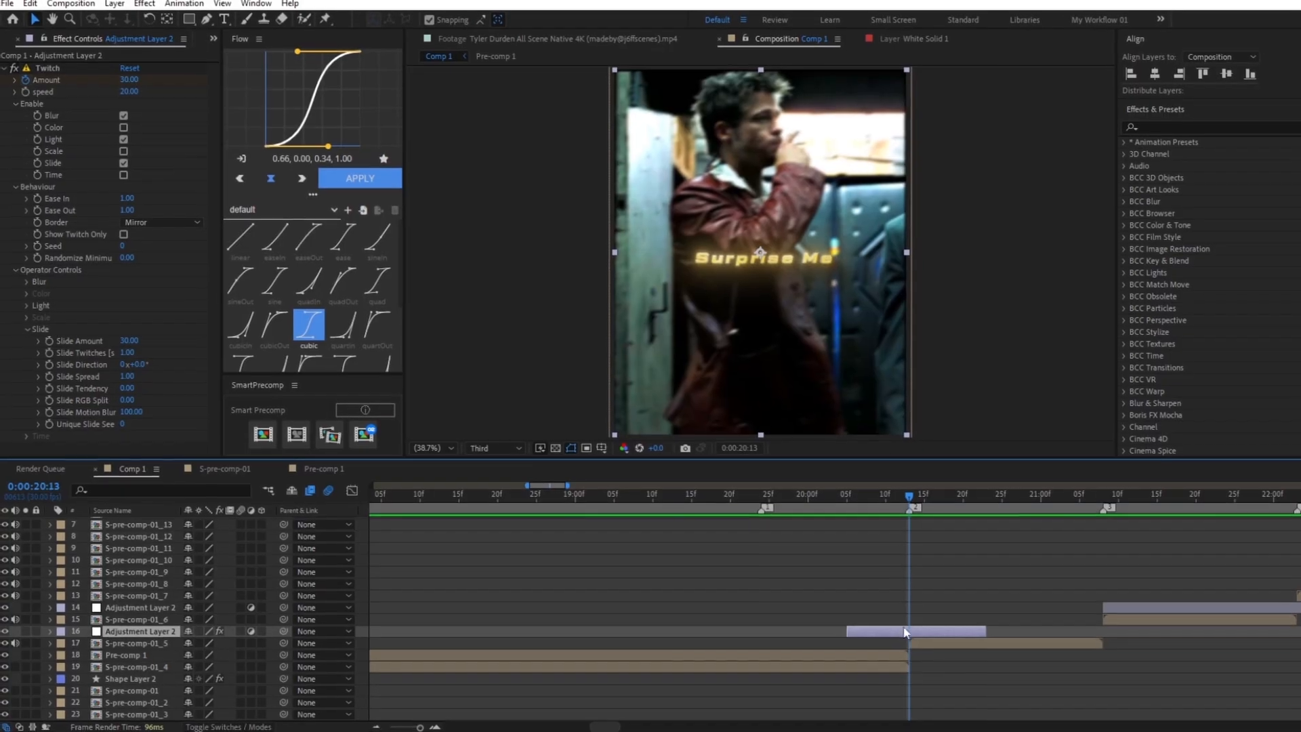
pyautogui.press('space')
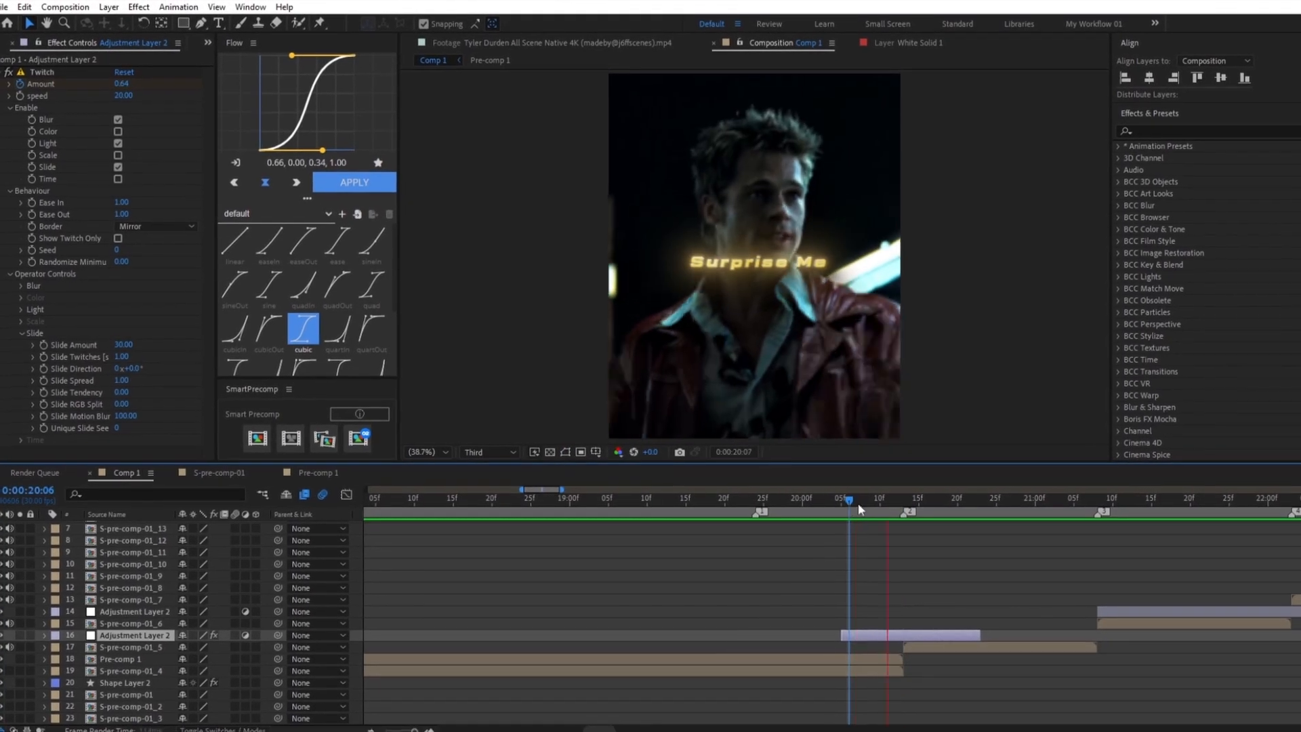
pyautogui.click(961, 505)
# Add a null object, split it at 0:00:20:13 and delete the part before the cut
pyautogui.click(907, 498)
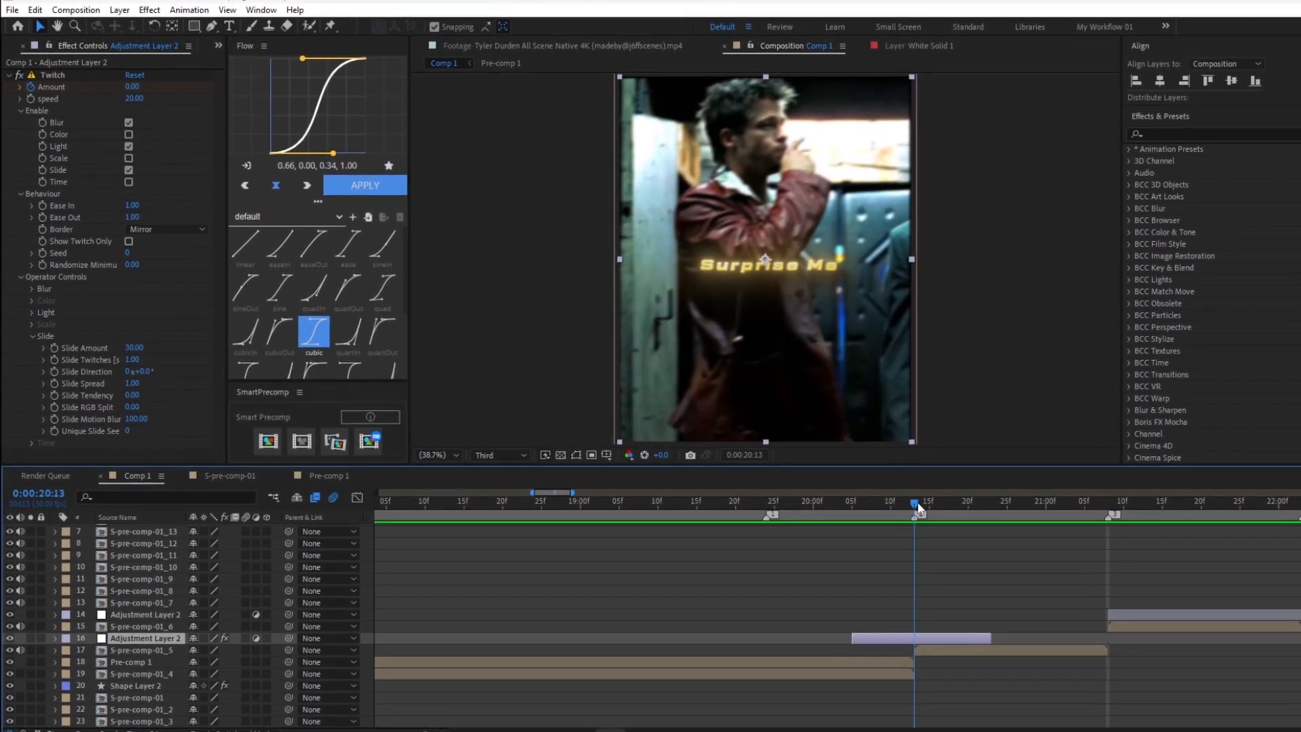
pyautogui.rightClick(272, 649)
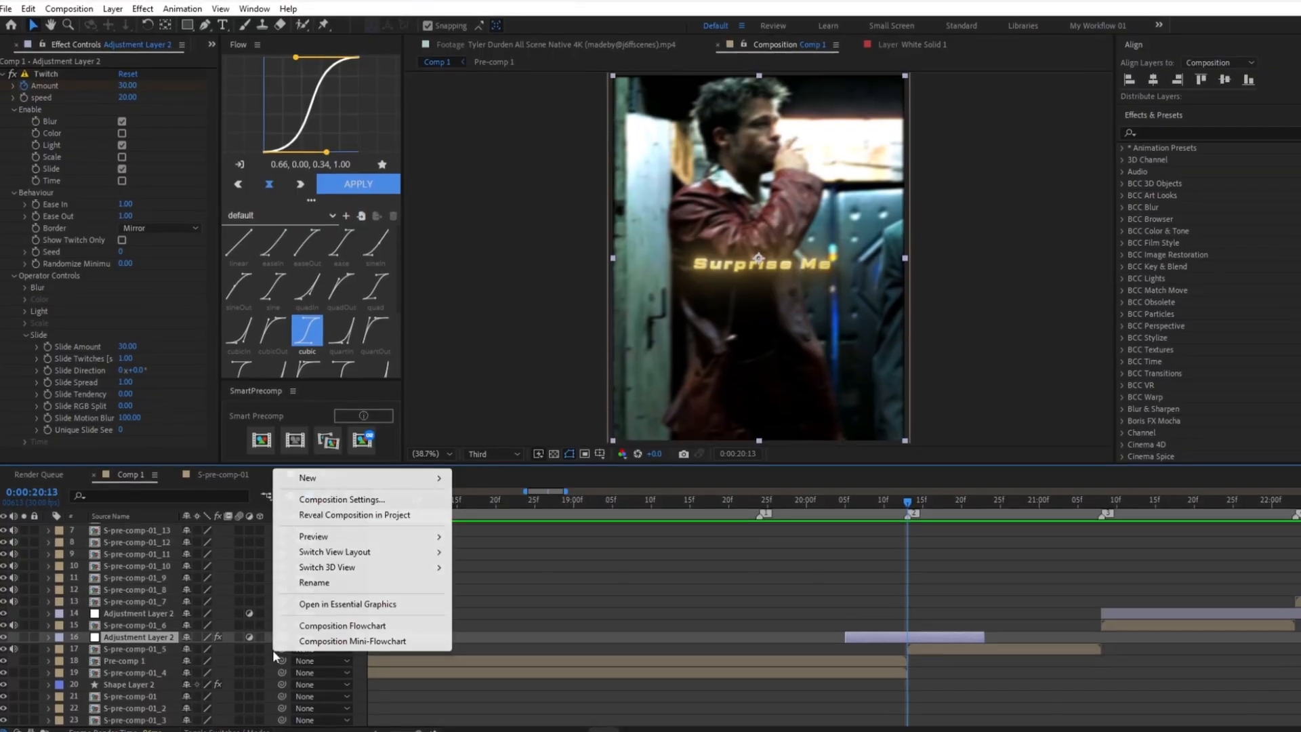
pyautogui.moveTo(328, 475)
pyautogui.click(496, 559)
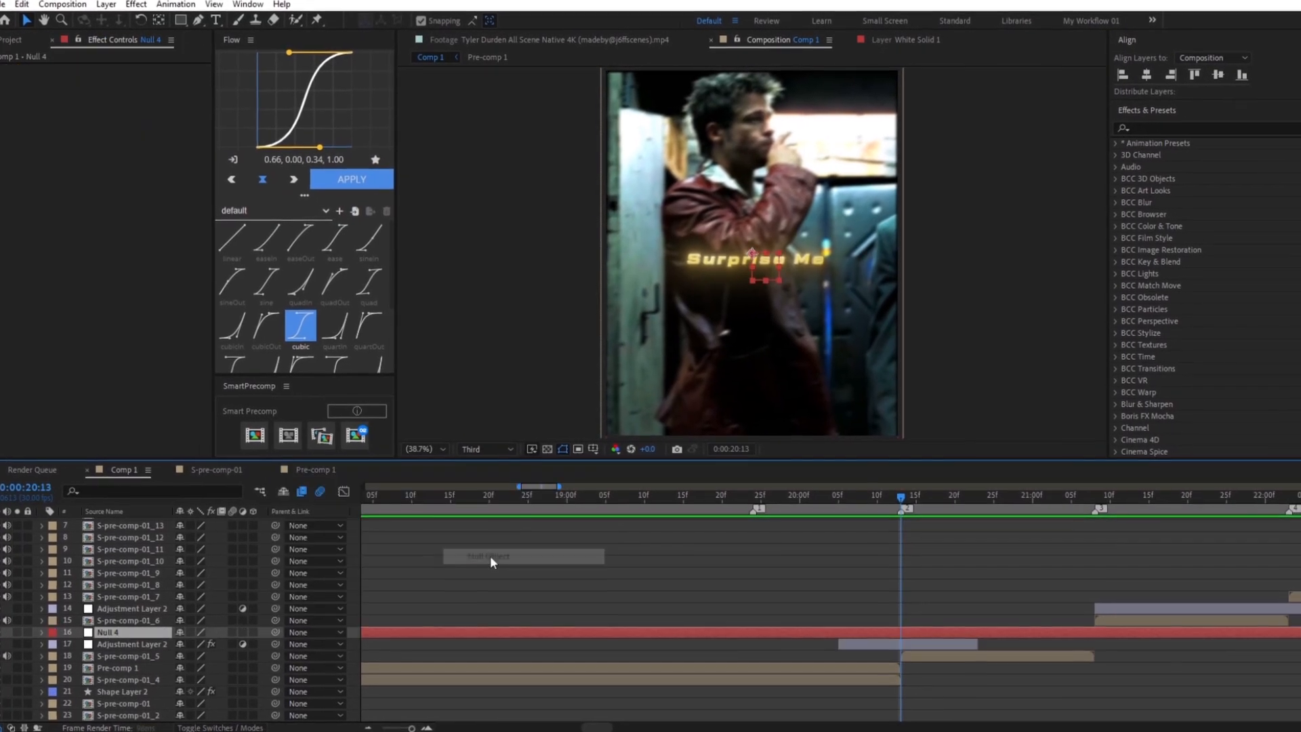
pyautogui.hotkey('ctrl', 'shift', 'd')
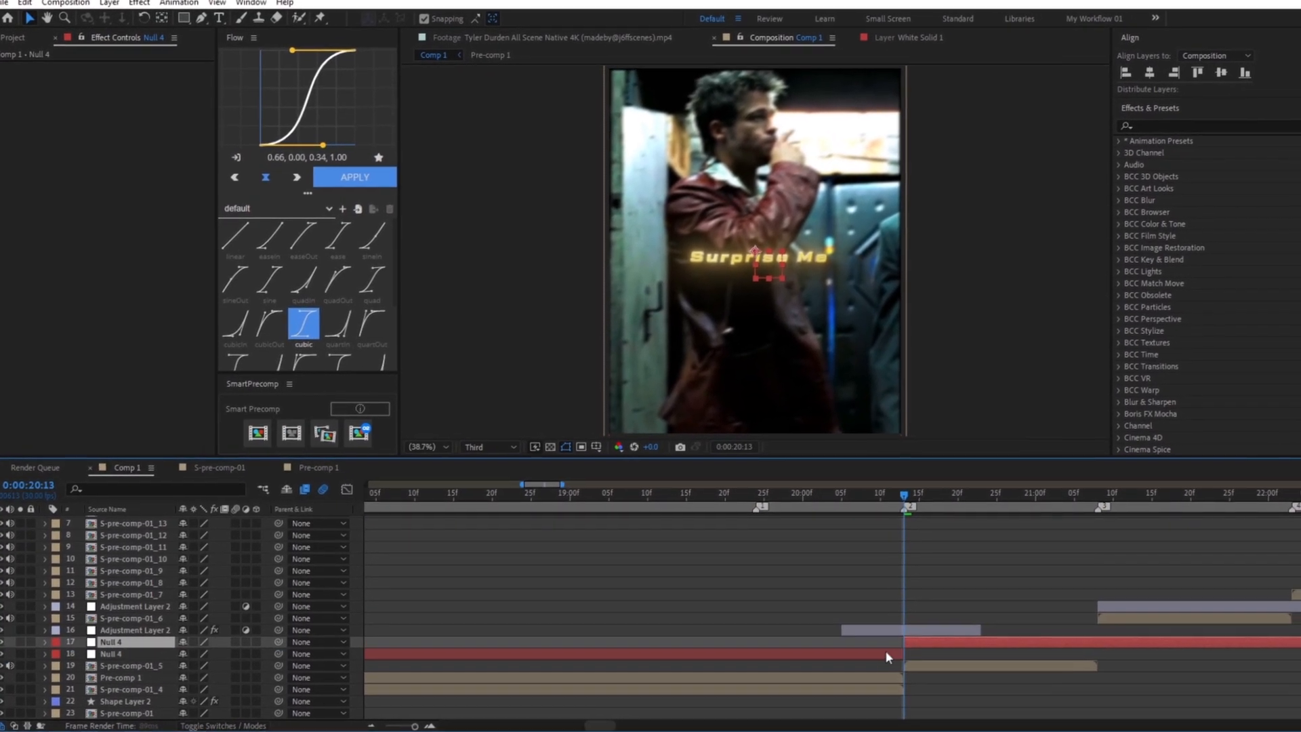
pyautogui.click(885, 654)
pyautogui.press('Delete')
# Split the null at 0:00:21:08 and delete the part after that cut
pyautogui.click(1099, 490)
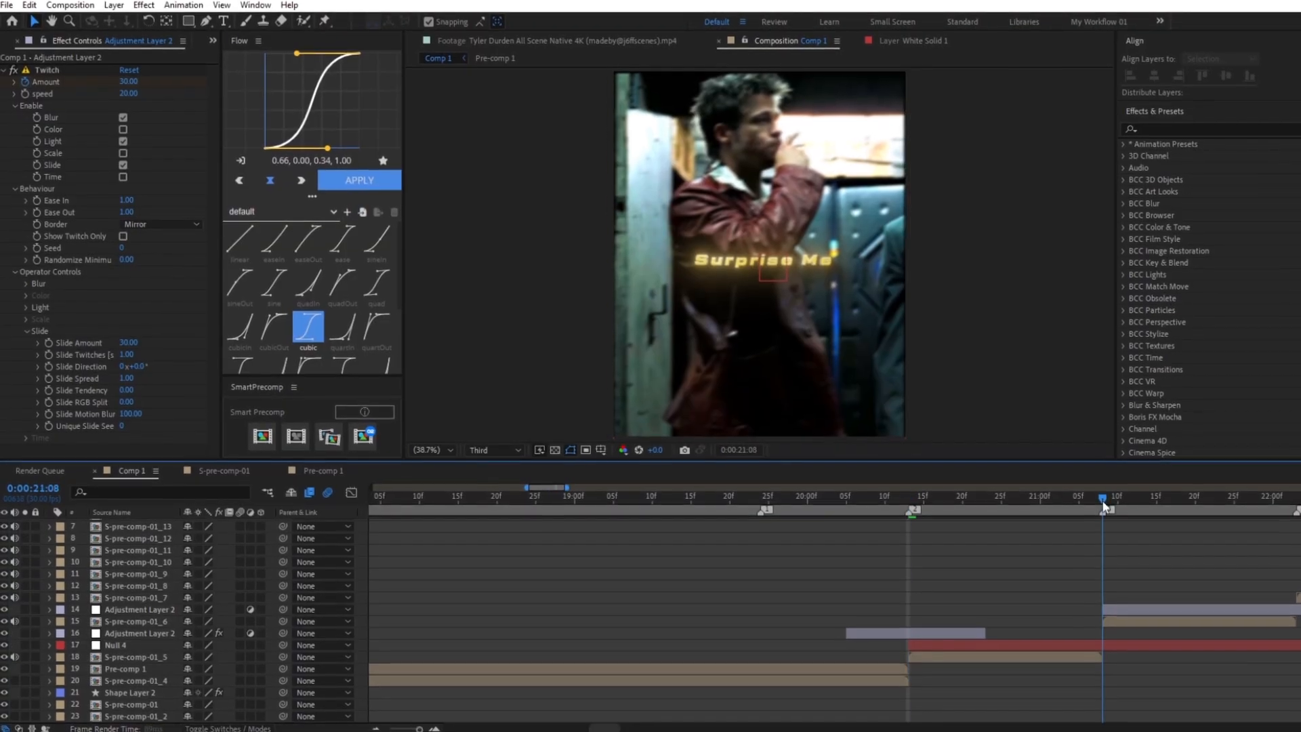
pyautogui.click(1117, 647)
pyautogui.hotkey('ctrl', 'shift', 'd')
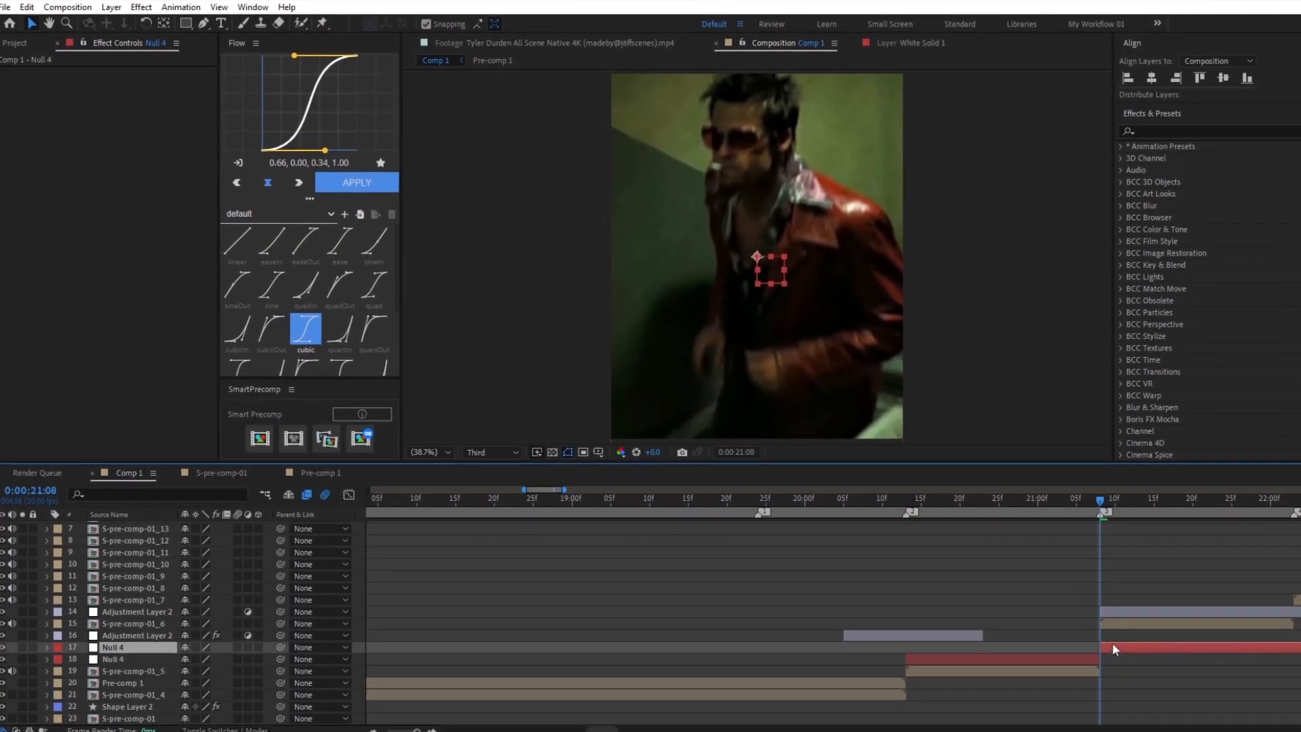
pyautogui.press('Delete')
# Move the null straight up to the man's face at 0:00:20:13
pyautogui.click(906, 506)
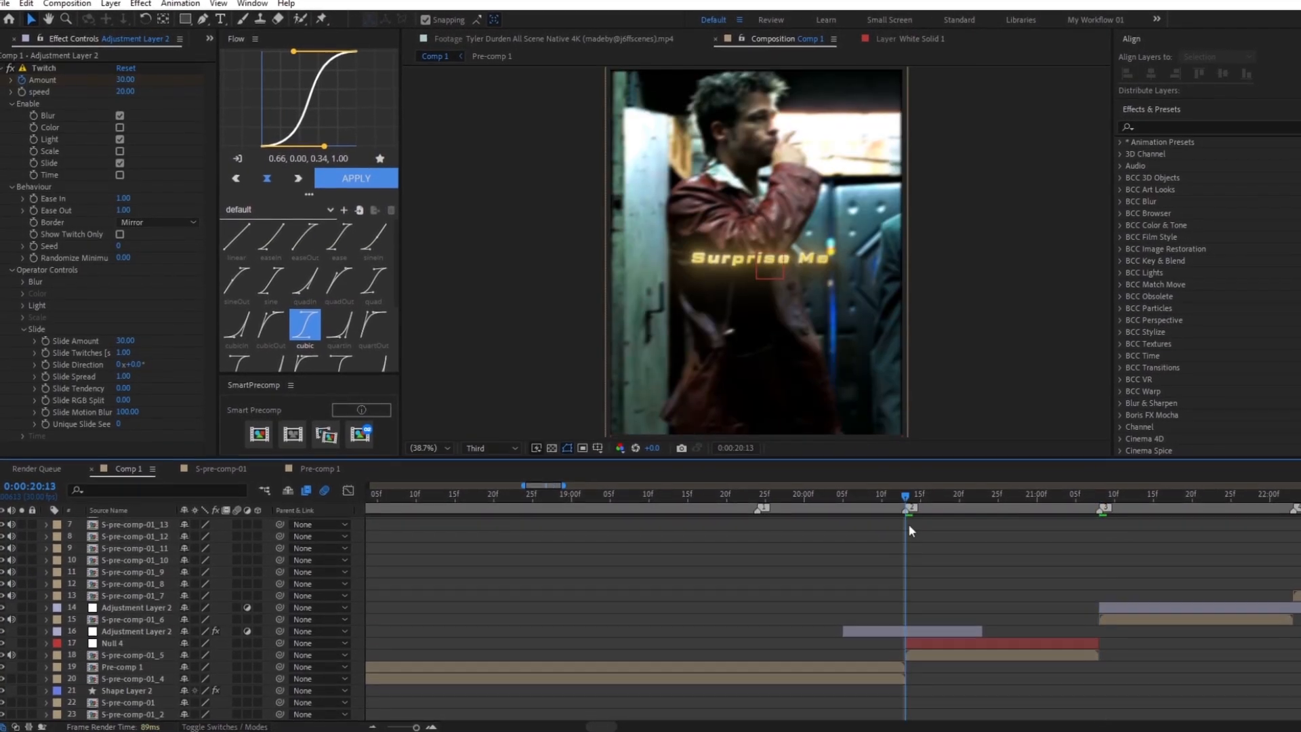
pyautogui.click(928, 645)
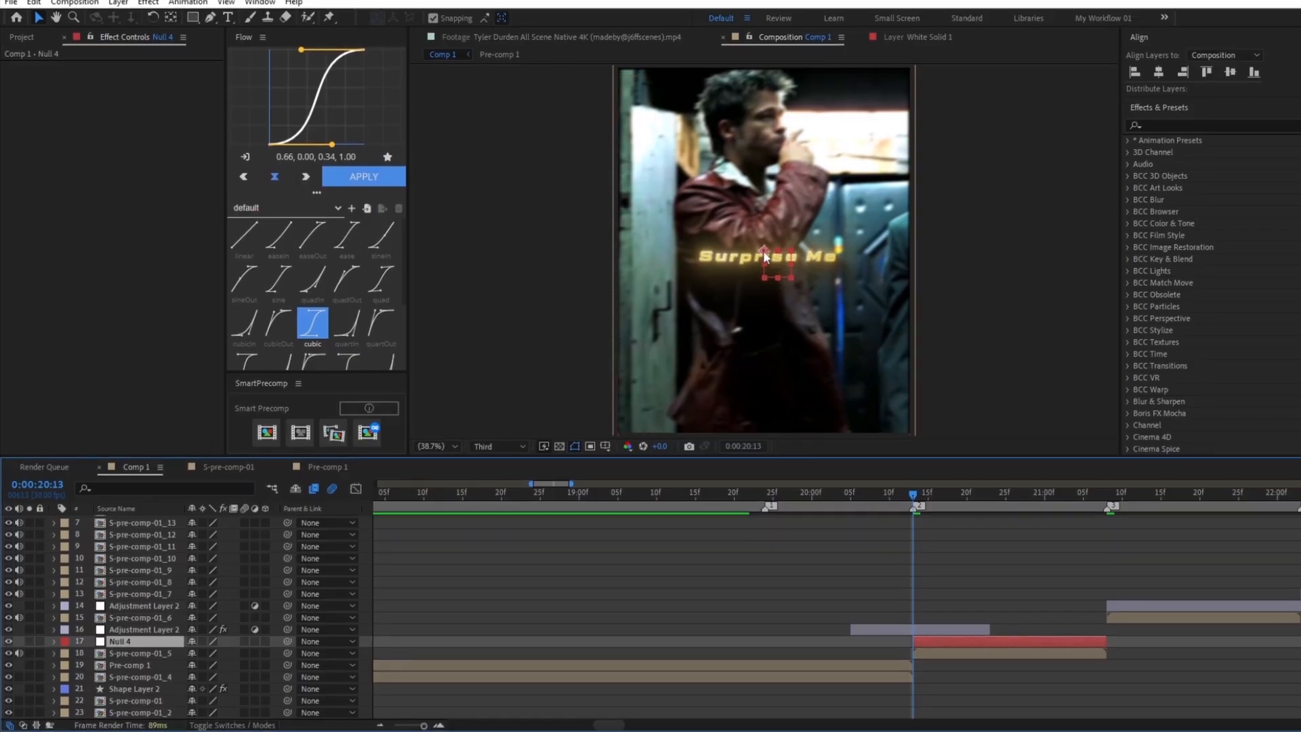
pyautogui.moveTo(767, 259); pyautogui.dragTo(767, 151)
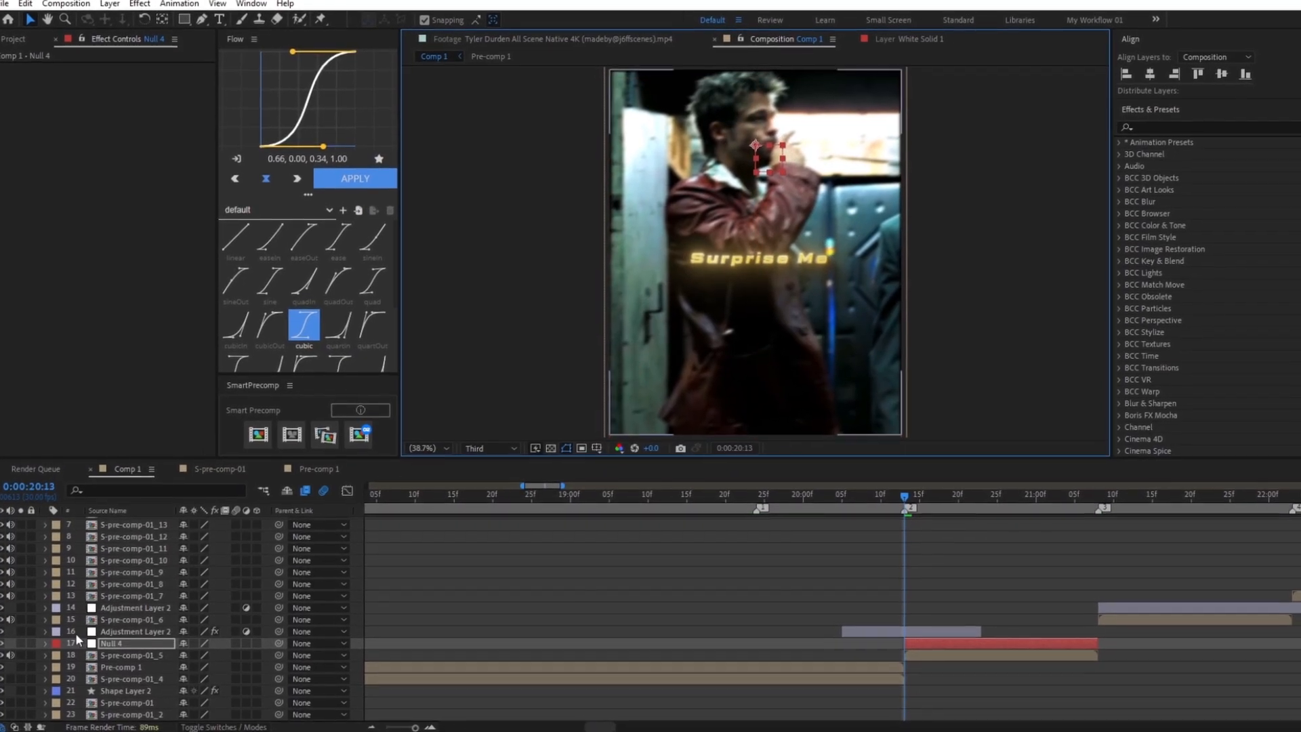
# Keyframe the null's Scale of 100% at 0:00:20:13 and parent S-pre-comp-01_5 to the null
pyautogui.press('s')
pyautogui.click(82, 660)
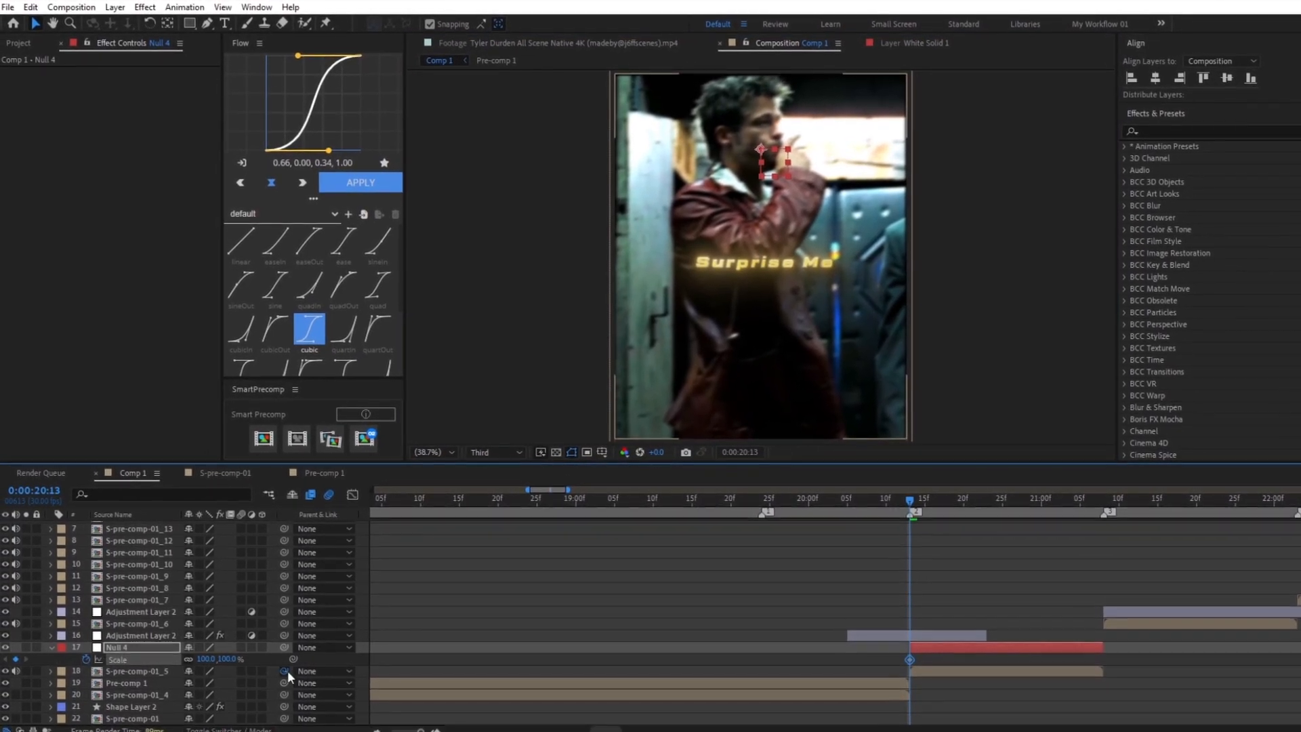
pyautogui.moveTo(284, 671); pyautogui.dragTo(139, 651)
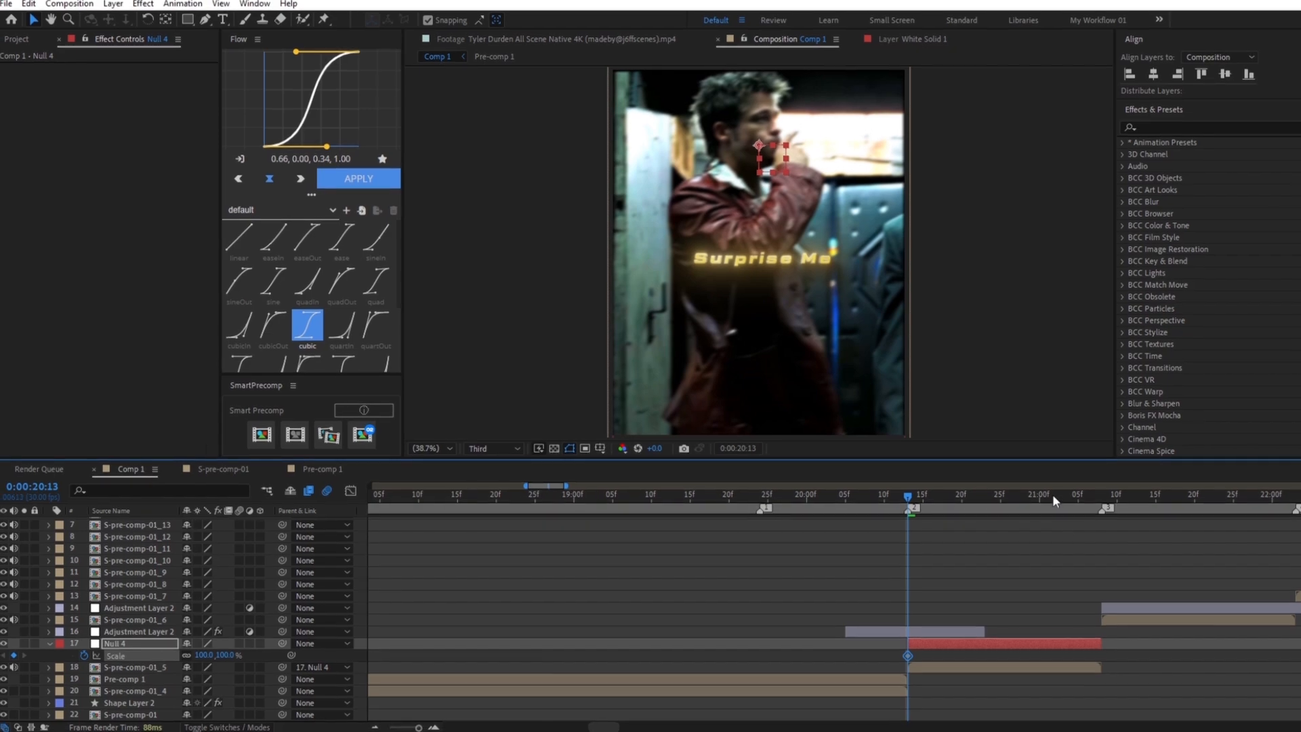
# Keyframe the null's Scale at 145% at its end, 0:00:21:08, and apply Easy Ease to both Scale keyframes
pyautogui.click(1094, 501)
pyautogui.moveTo(227, 656); pyautogui.dragTo(254, 658)
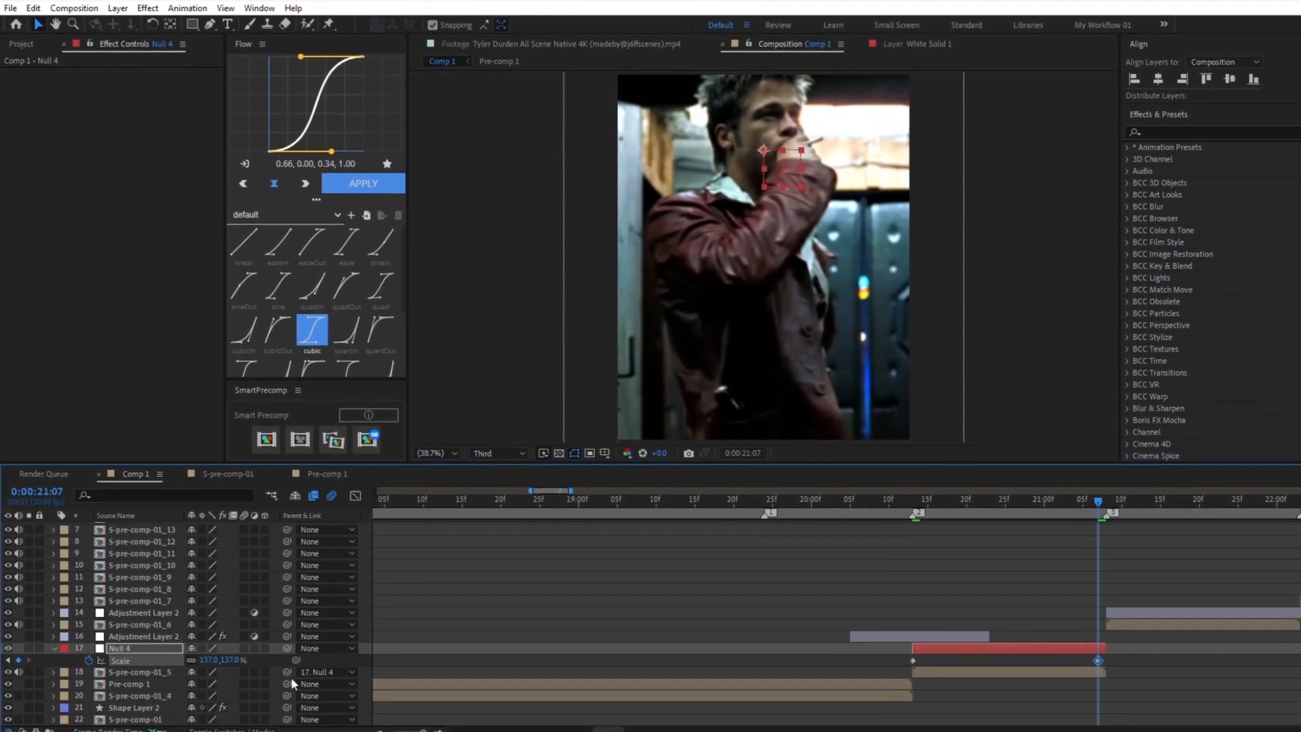
pyautogui.click(229, 659)
pyautogui.write('1')
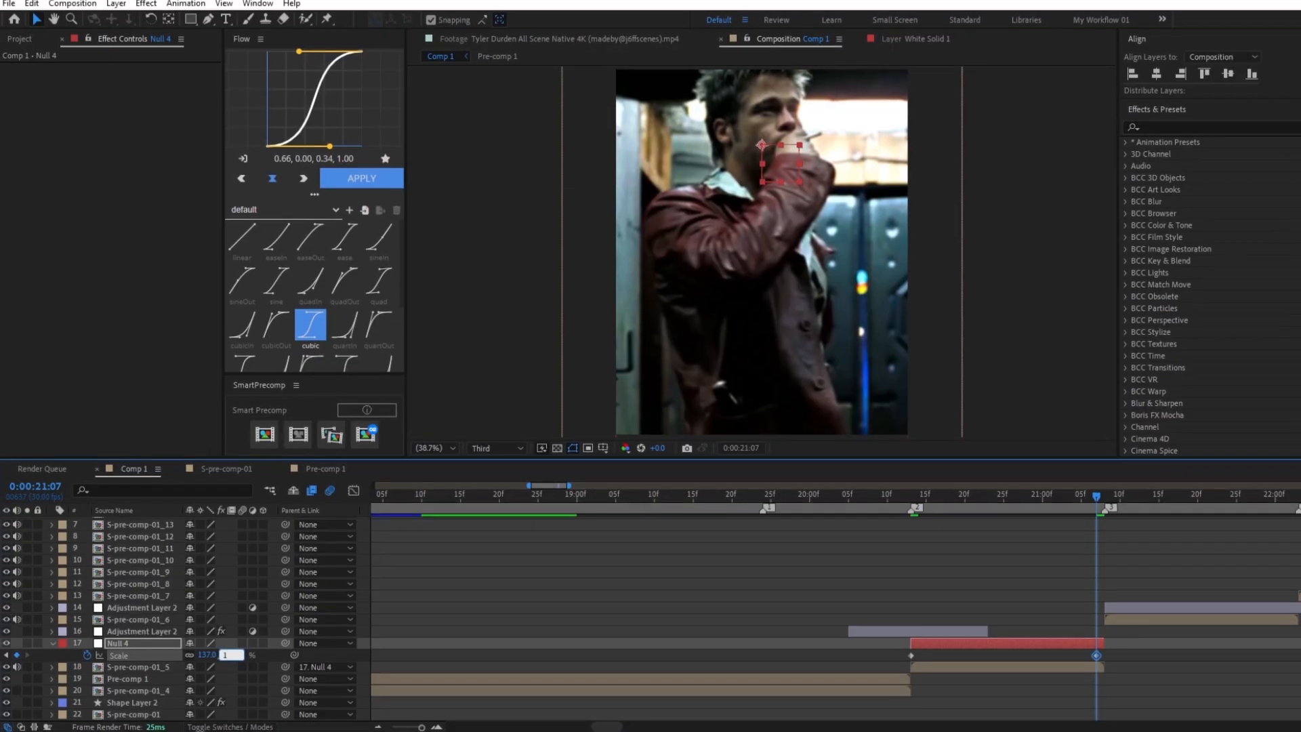
pyautogui.write('45')
pyautogui.press('Return')
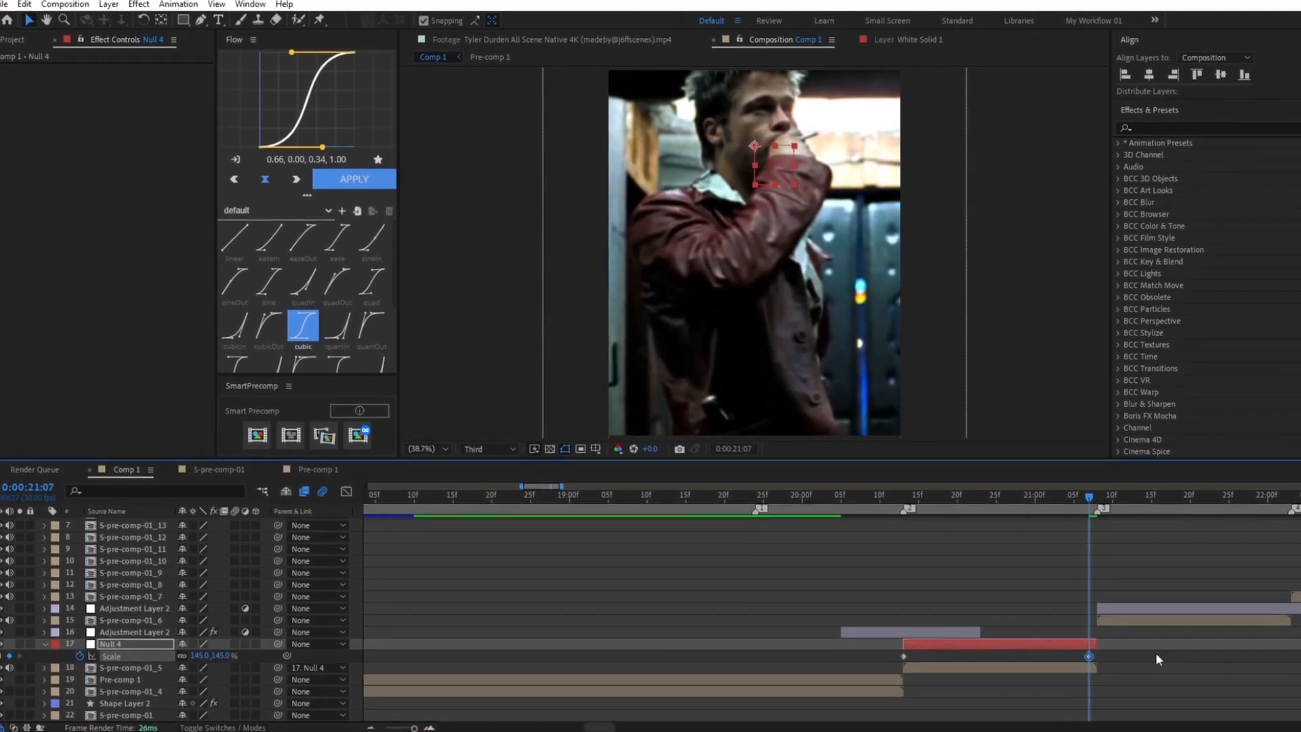
pyautogui.moveTo(1089, 657); pyautogui.dragTo(898, 681)
pyautogui.press('F9')
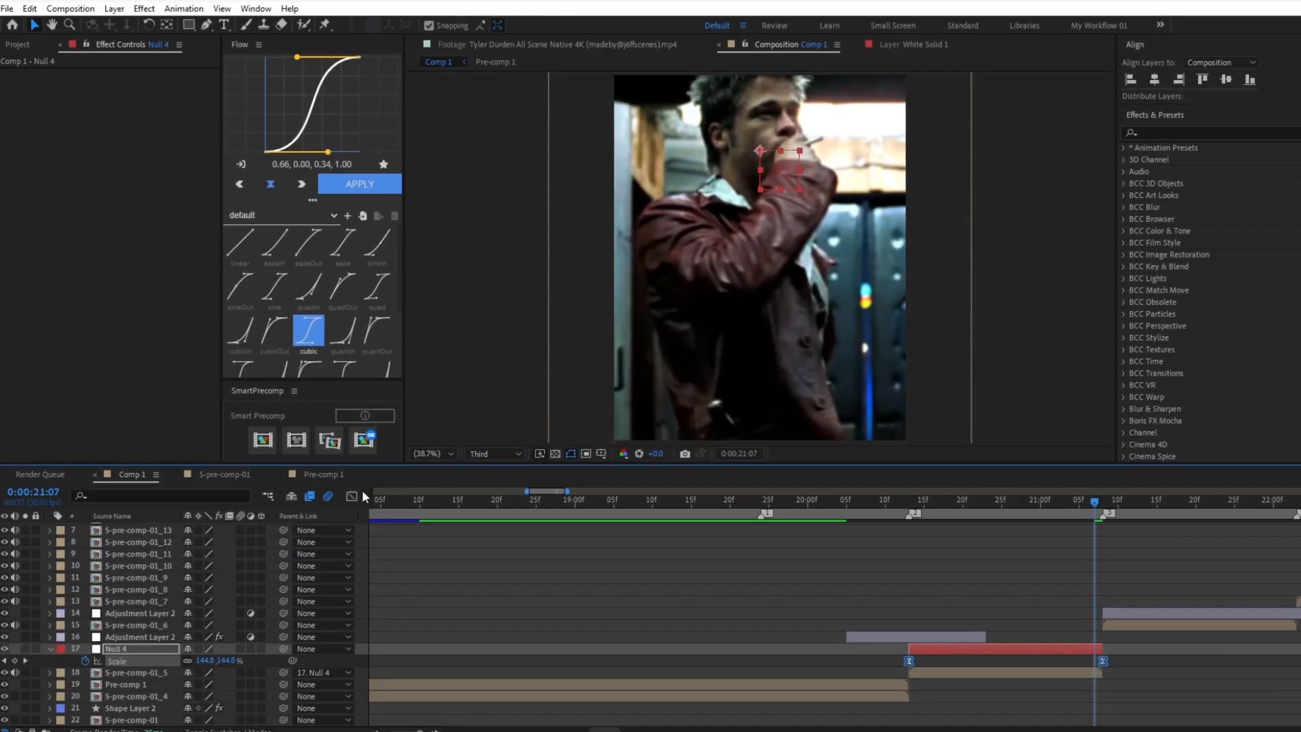
# Shape the null's Scale speed graph to start slowly and peak sharply at the last keyframe, and play back the zoom
pyautogui.click(350, 494)
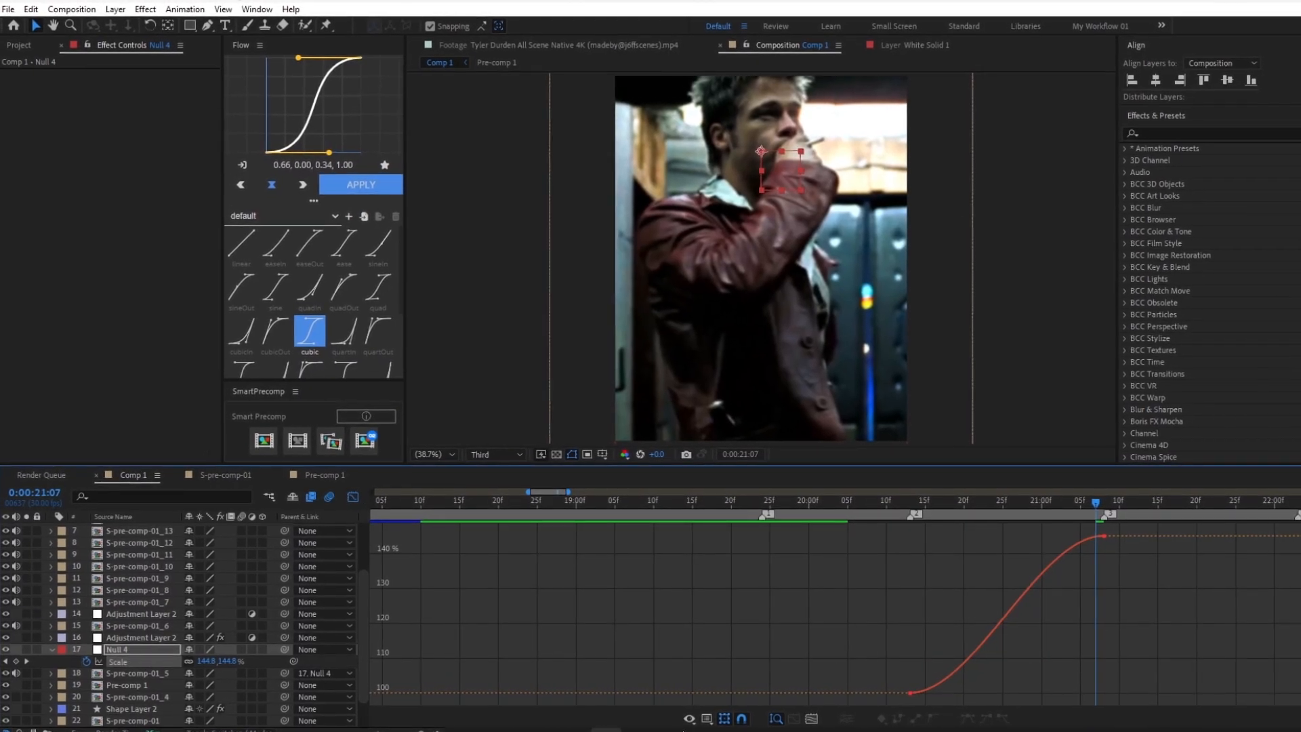
pyautogui.click(689, 718)
pyautogui.click(745, 578)
pyautogui.moveTo(1136, 607); pyautogui.dragTo(973, 692)
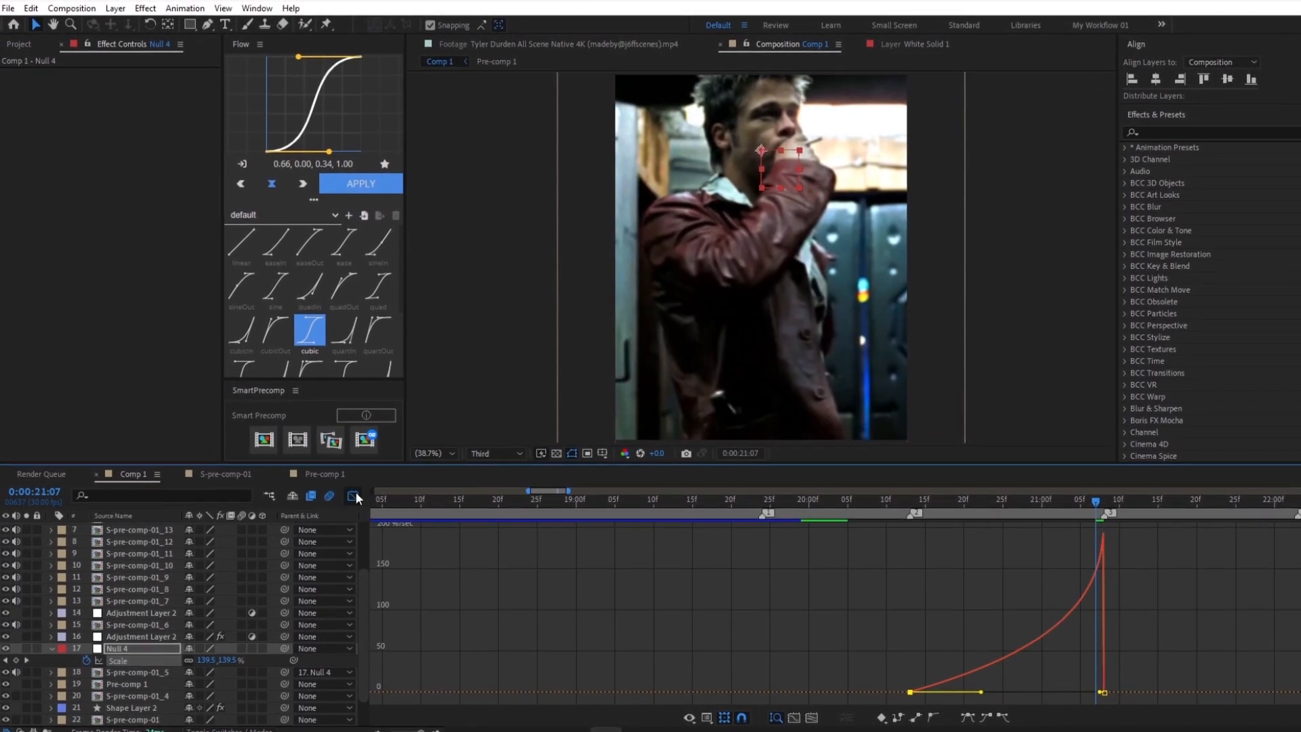
pyautogui.click(355, 495)
pyautogui.click(880, 499)
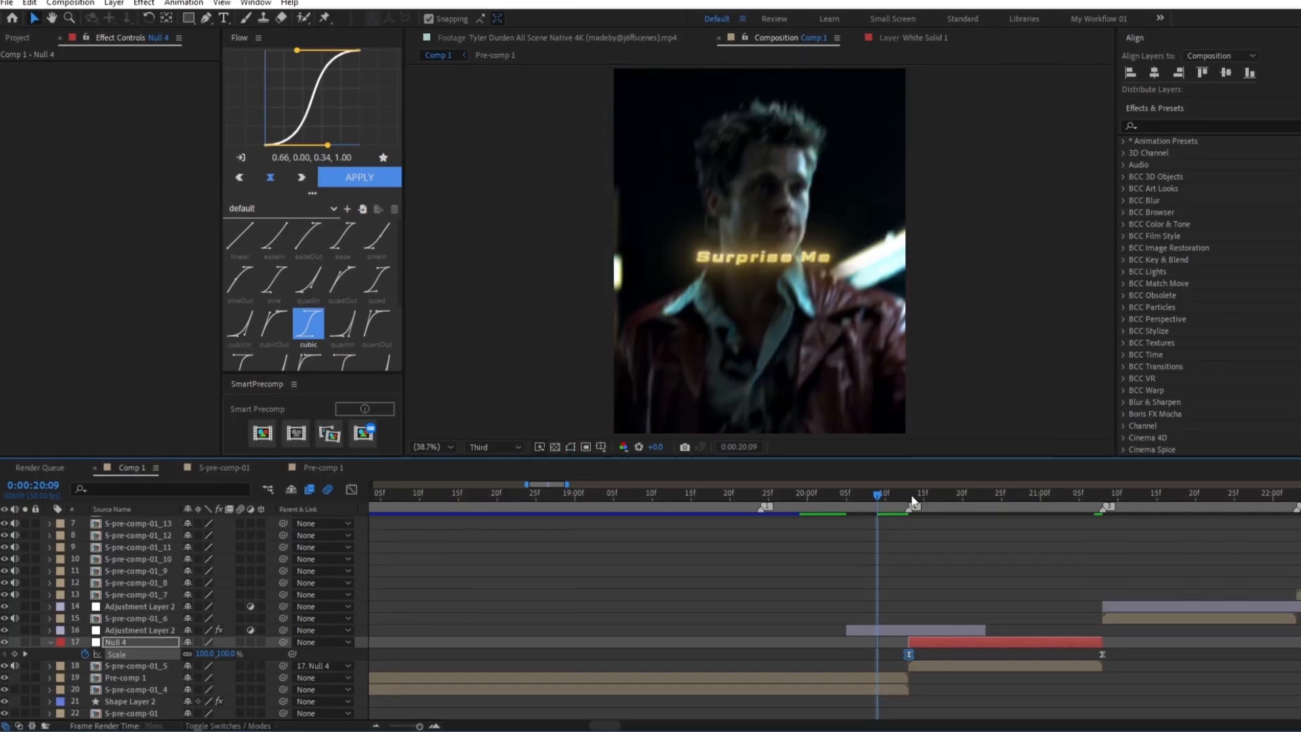
pyautogui.press('space')
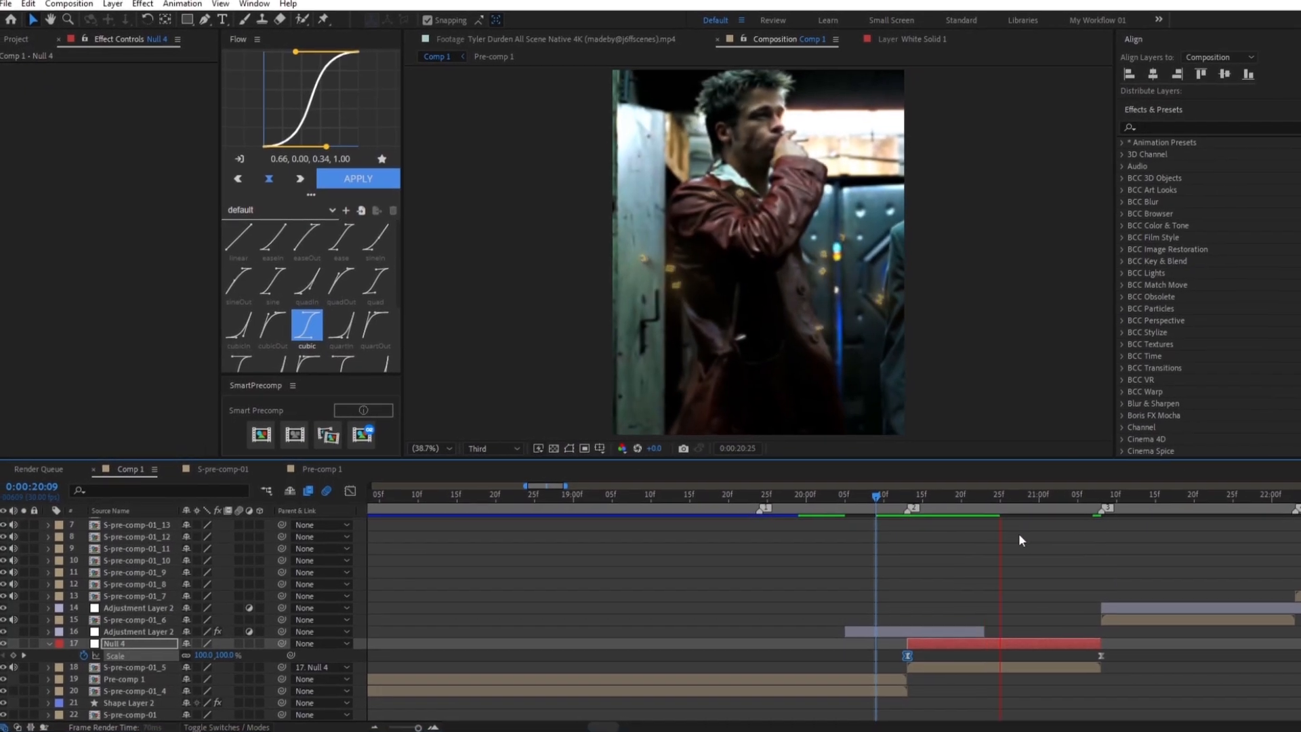
# Duplicate the null, place the copy above S-pre-comp-01_6 starting at 0:00:21:08, and delete the adjustment layer over that clip
pyautogui.click(1100, 517)
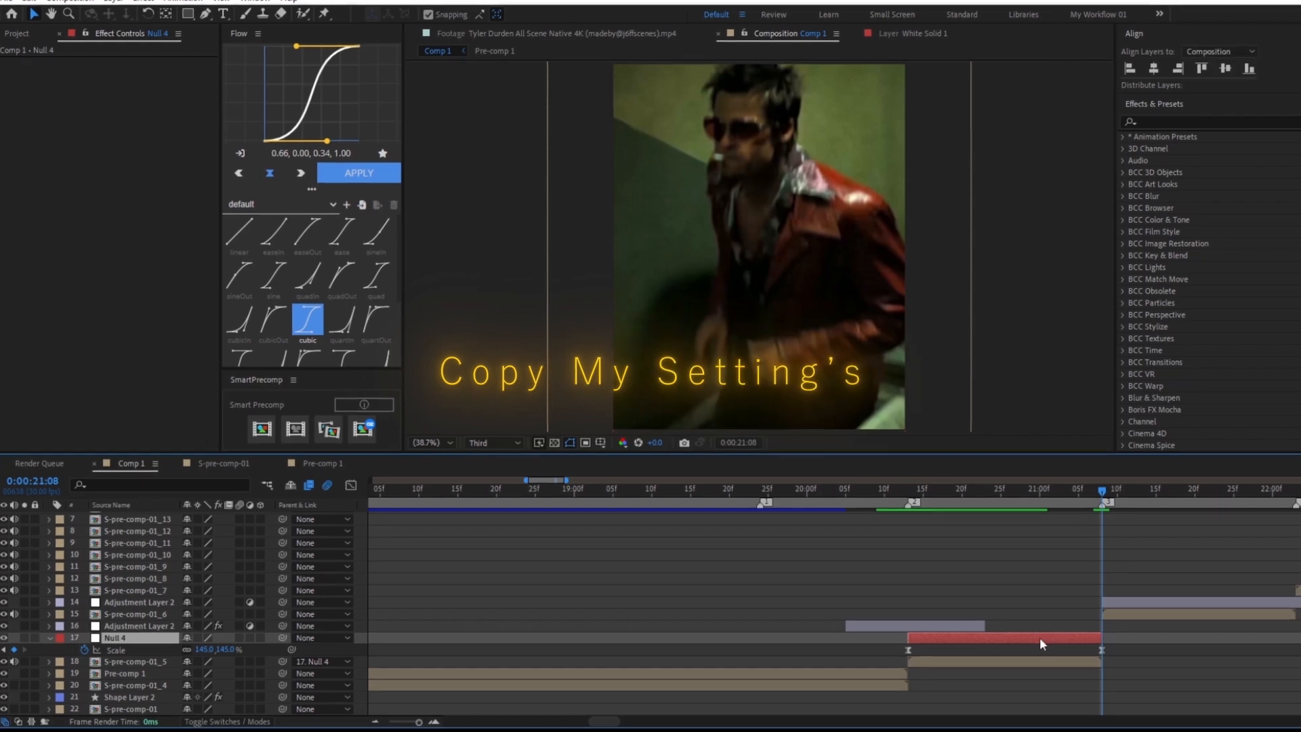
pyautogui.hotkey('ctrl', 'd')
pyautogui.moveTo(137, 640); pyautogui.dragTo(137, 623)
pyautogui.moveTo(957, 623); pyautogui.dragTo(1154, 624)
pyautogui.click(1138, 611)
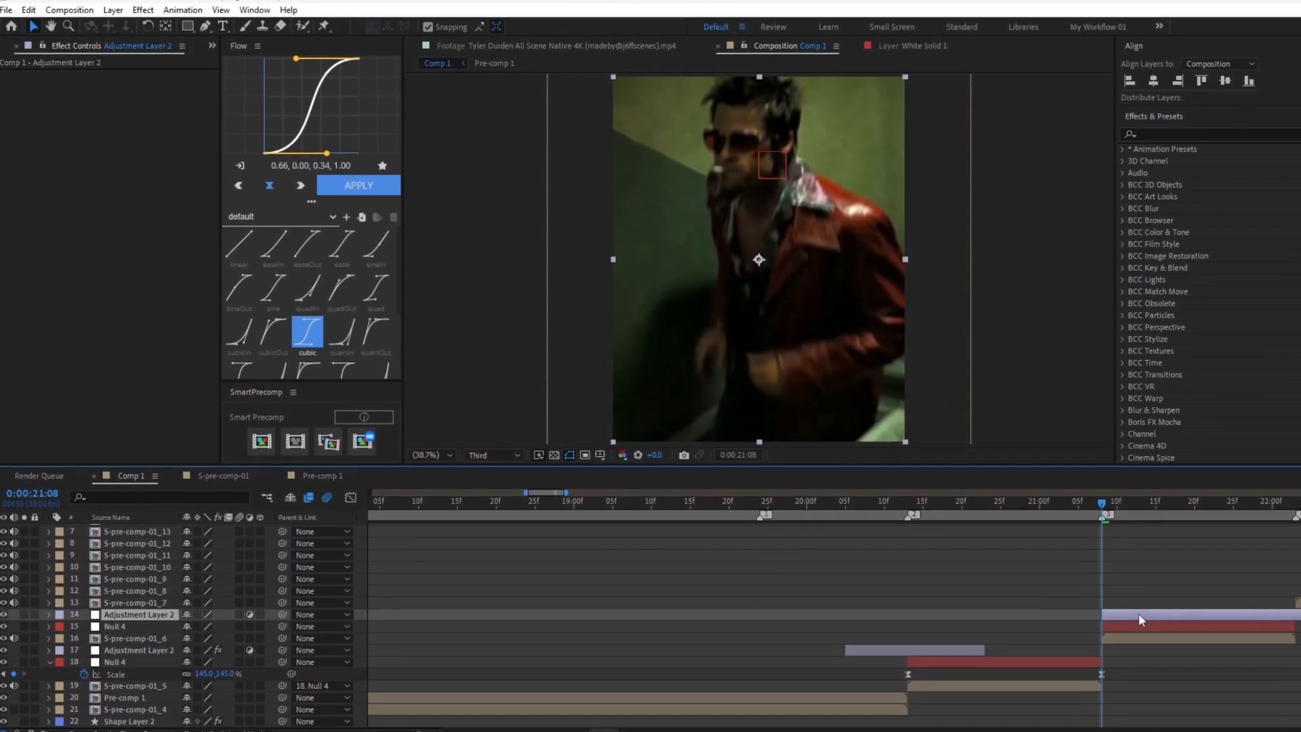
pyautogui.press('Delete')
# Swap the duplicate null's Scale keyframes to run from 145% to 100%, and parent S-pre-comp-01_6 to it
pyautogui.click(1138, 613)
pyautogui.press('u')
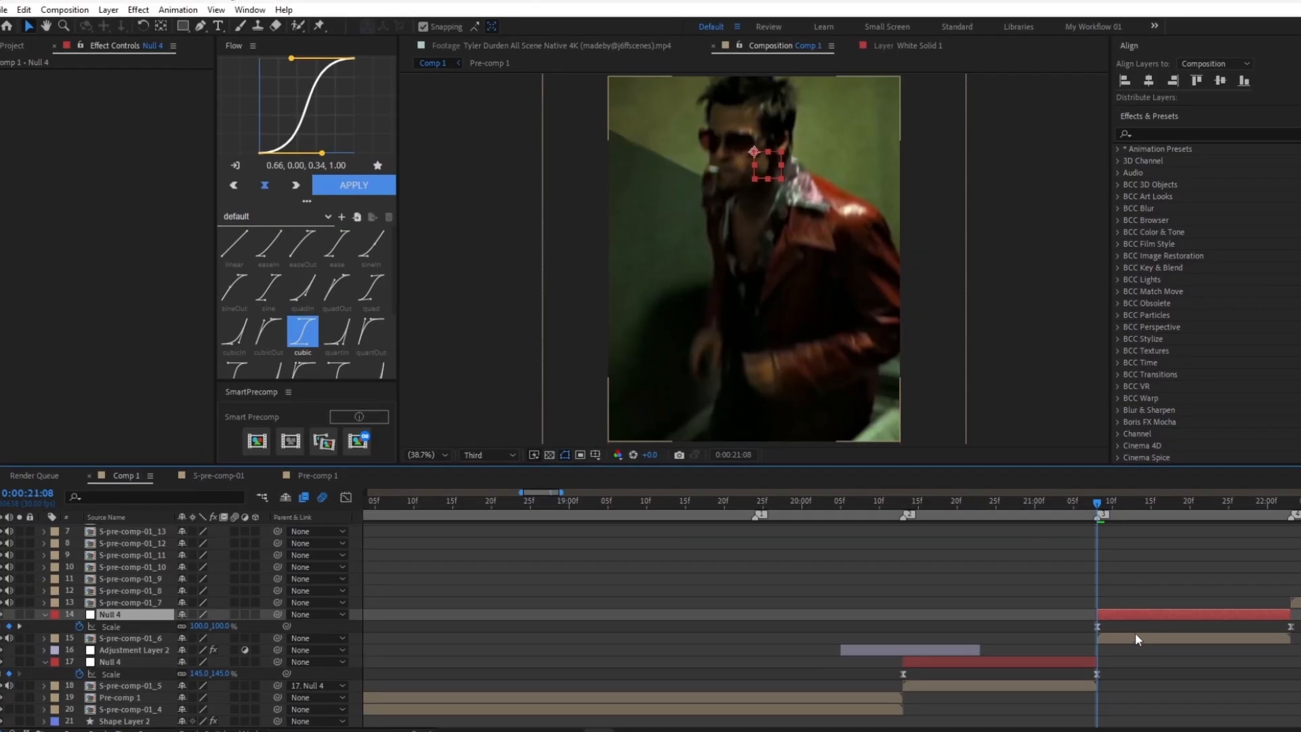
pyautogui.moveTo(1097, 626); pyautogui.dragTo(1189, 627)
pyautogui.moveTo(1291, 627); pyautogui.dragTo(1101, 631)
pyautogui.moveTo(1191, 626); pyautogui.dragTo(1298, 635)
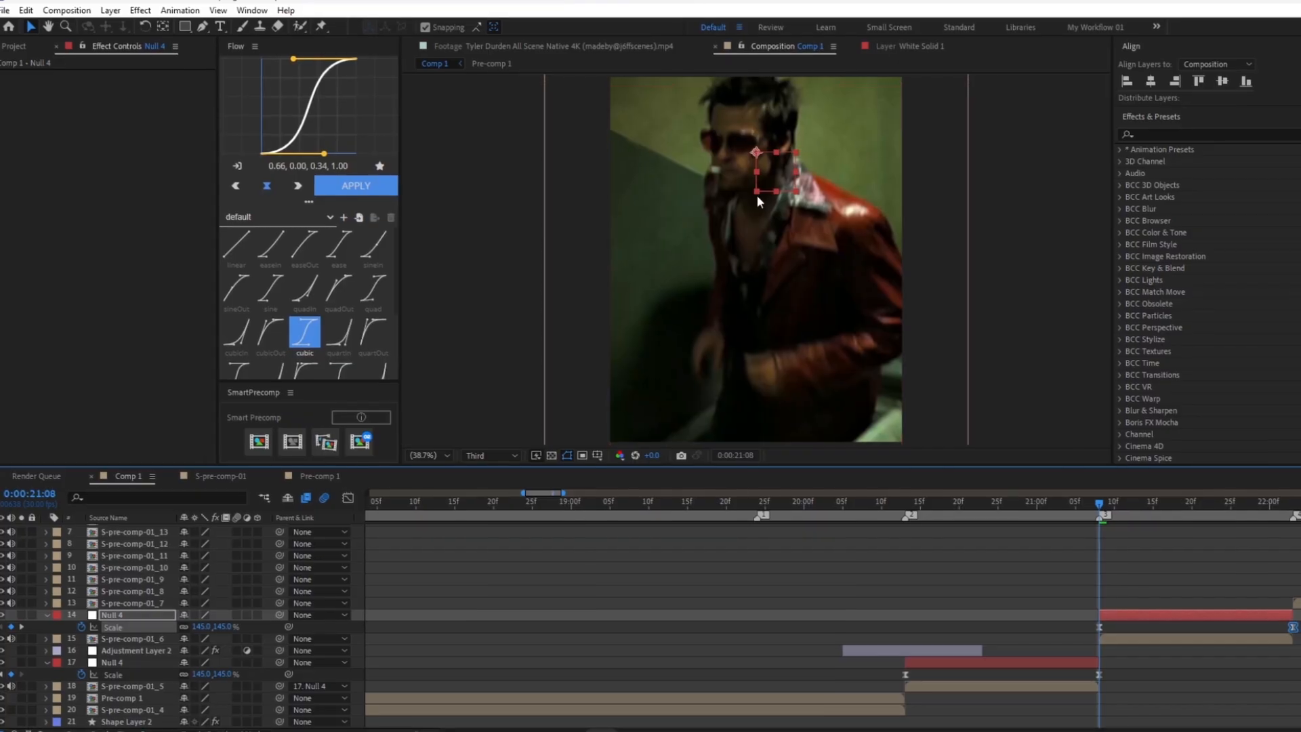
pyautogui.moveTo(279, 638); pyautogui.dragTo(135, 603)
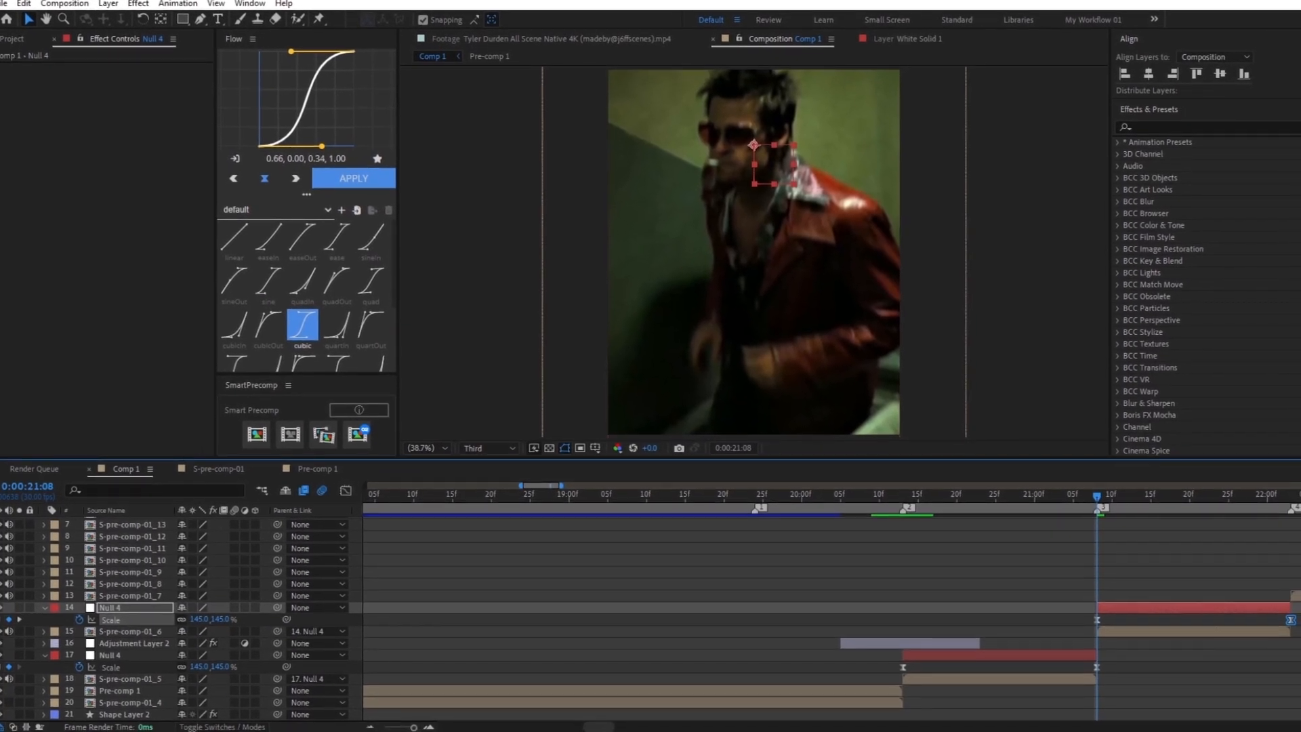
# Shape the duplicate null's Scale speed graph to peak sharply at the first keyframe and ease out slowly to the last
pyautogui.click(344, 489)
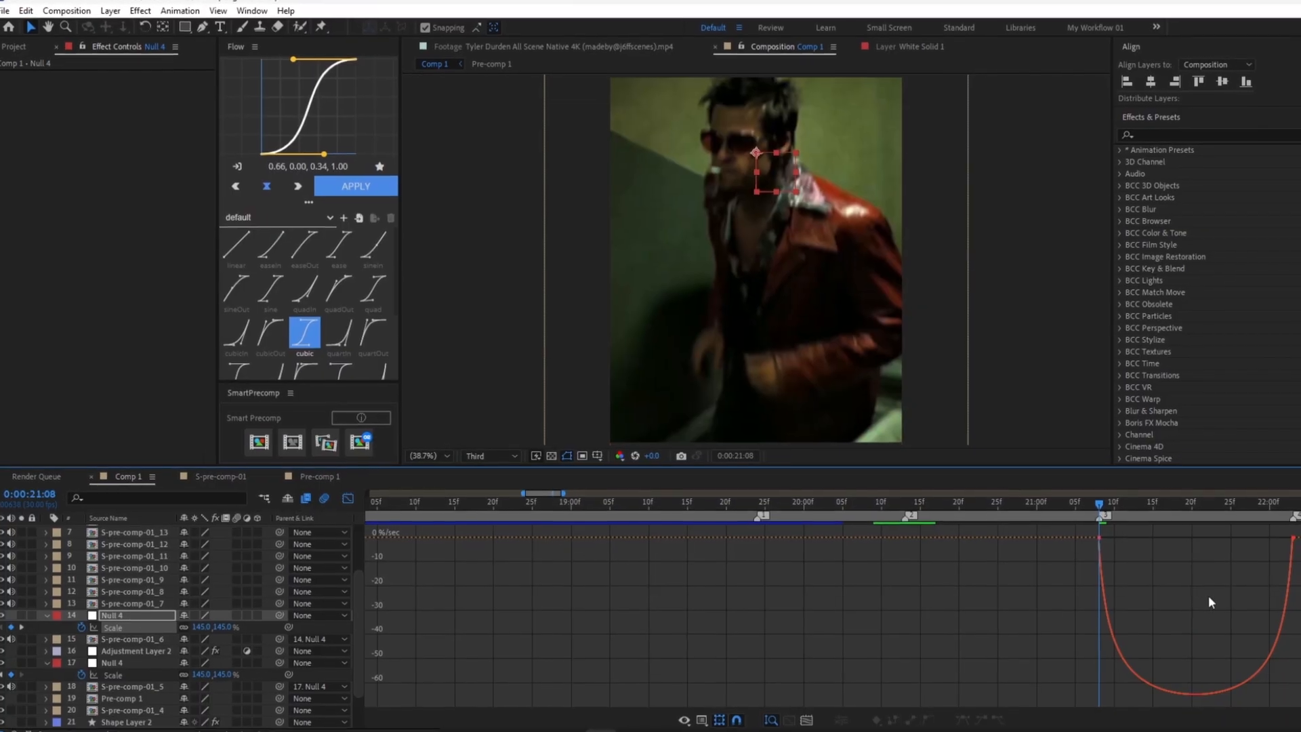
pyautogui.moveTo(1298, 684); pyautogui.dragTo(1104, 534)
pyautogui.moveTo(1275, 534); pyautogui.dragTo(1230, 537)
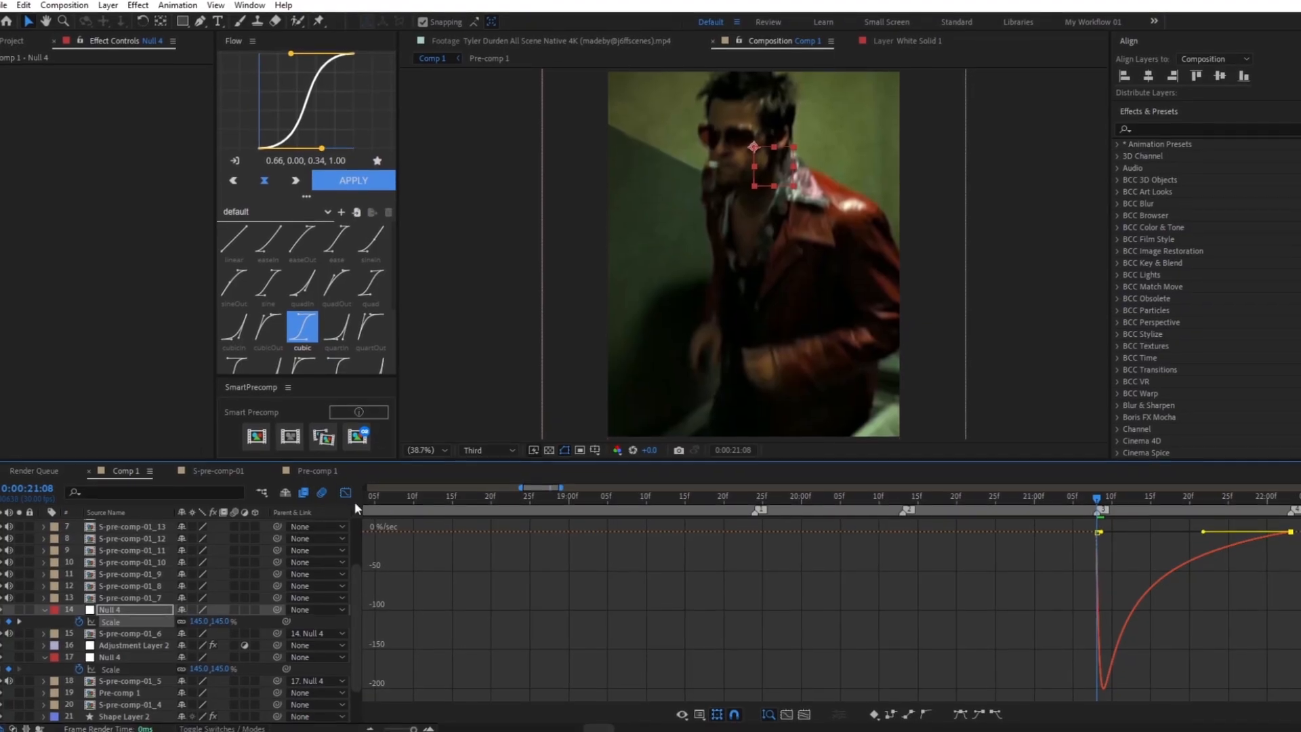
pyautogui.click(351, 498)
# Duplicate the Twitch adjustment layer, place the copy above the null of S-pre-comp-01_6, and align its middle keyframe with the cut at 0:00:21:08
pyautogui.moveTo(1096, 501); pyautogui.dragTo(962, 508)
pyautogui.click(946, 645)
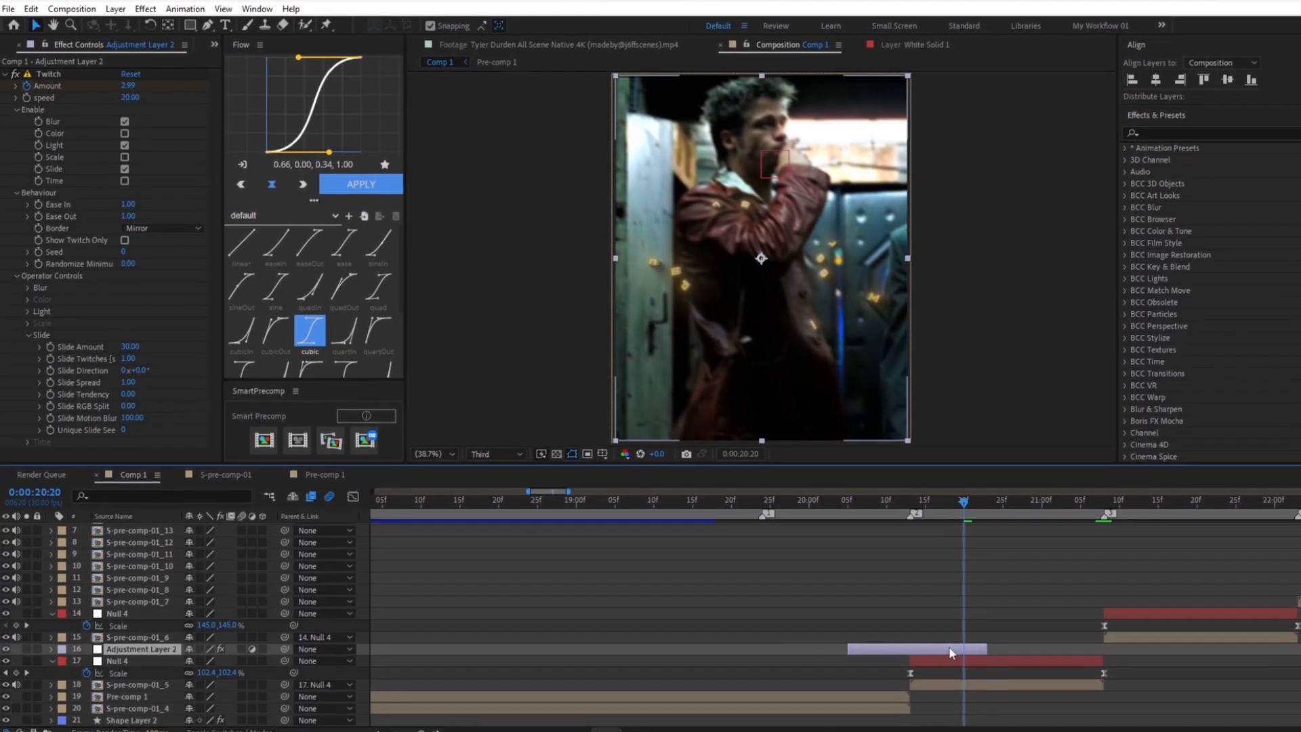
pyautogui.hotkey('ctrl', 'd')
pyautogui.moveTo(147, 642); pyautogui.dragTo(146, 604)
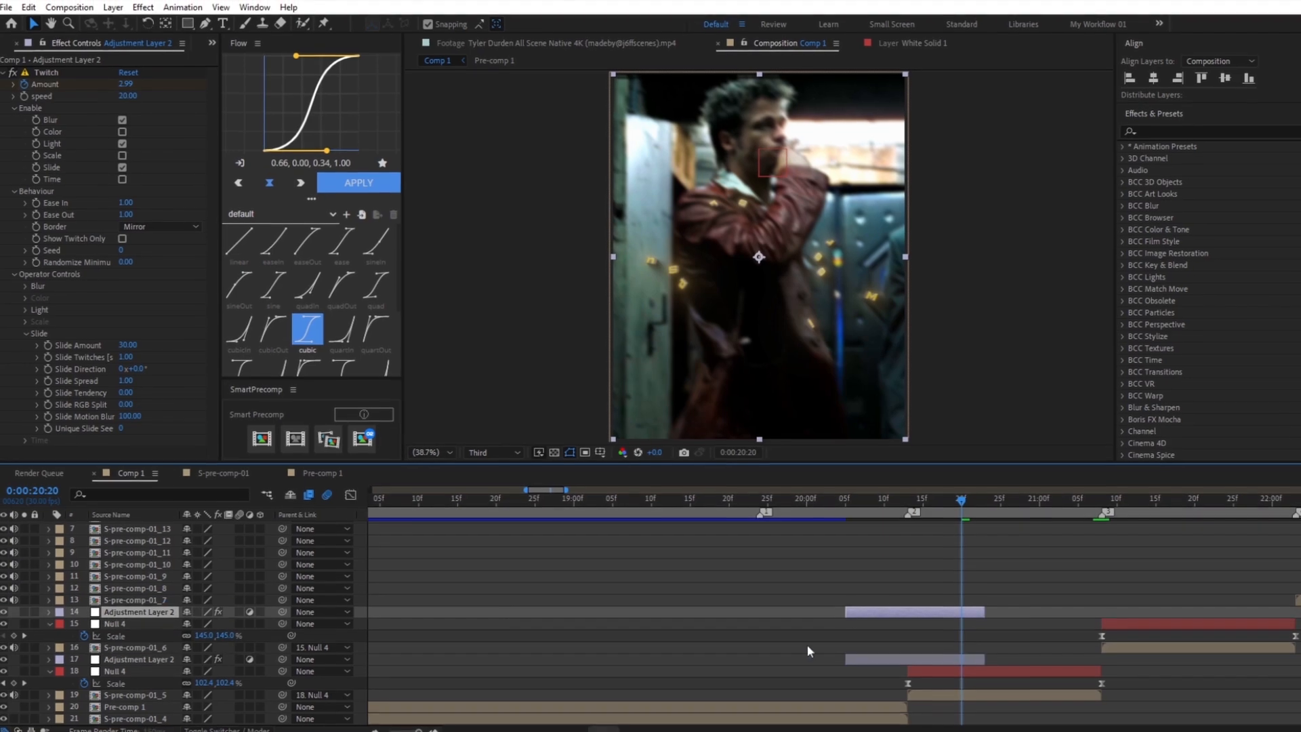
pyautogui.moveTo(929, 612); pyautogui.dragTo(1121, 610)
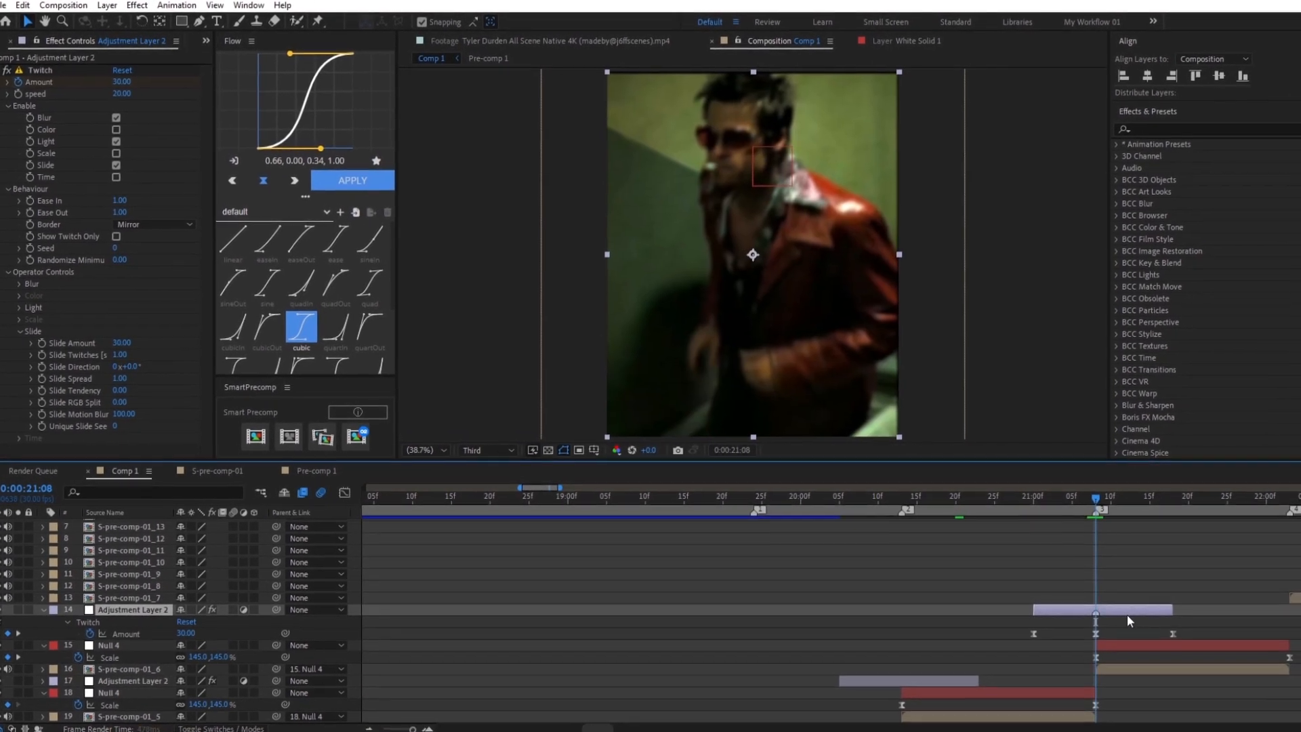
pyautogui.click(43, 610)
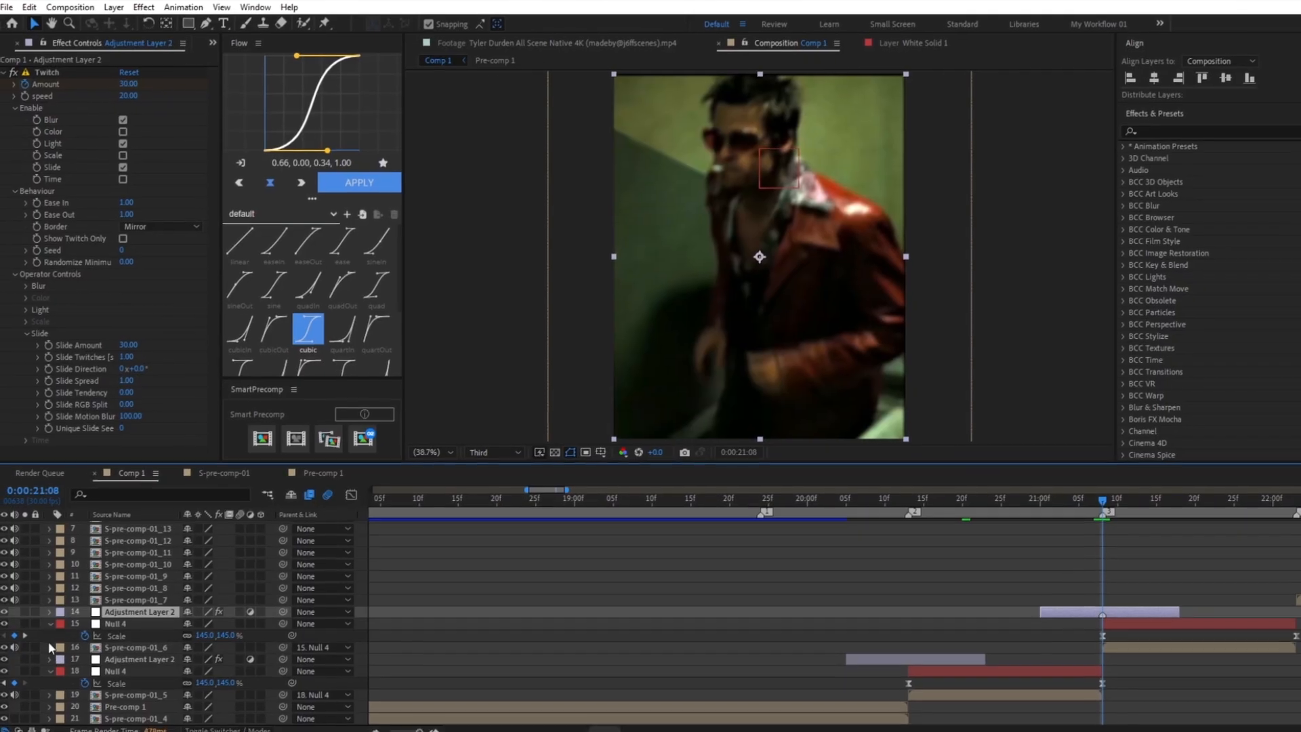
pyautogui.click(49, 666)
pyautogui.click(49, 621)
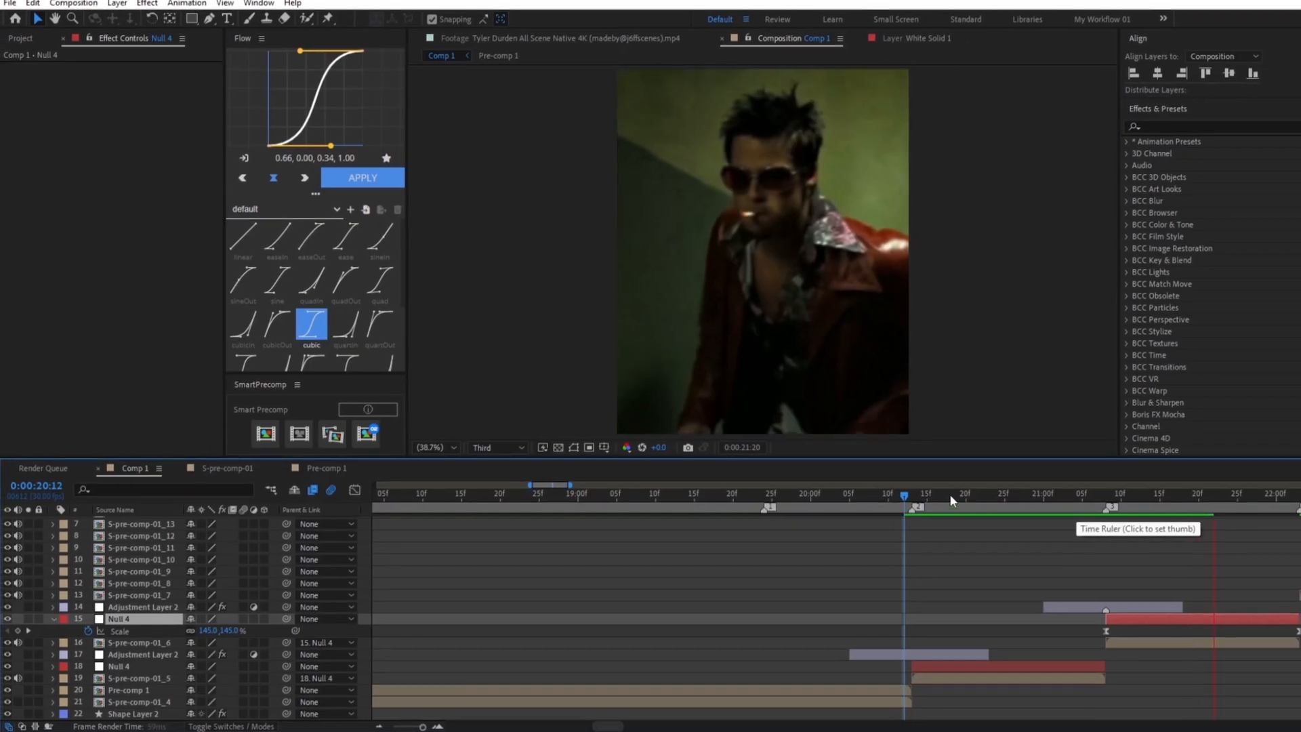
# Play back the Twitch transitions and null zooms across the S-pre-comp-01_5 and S-pre-comp-01_6 clips
pyautogui.press('space')
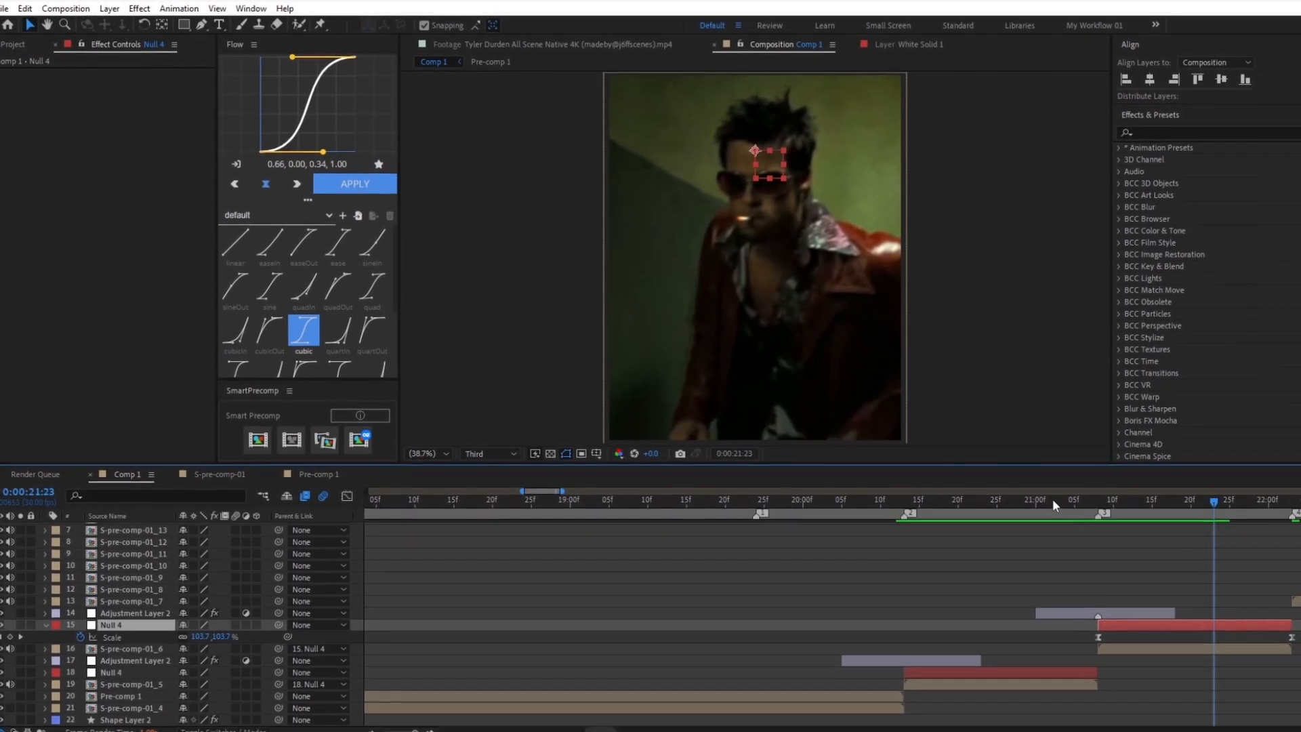
pyautogui.click(889, 511)
pyautogui.press('space')
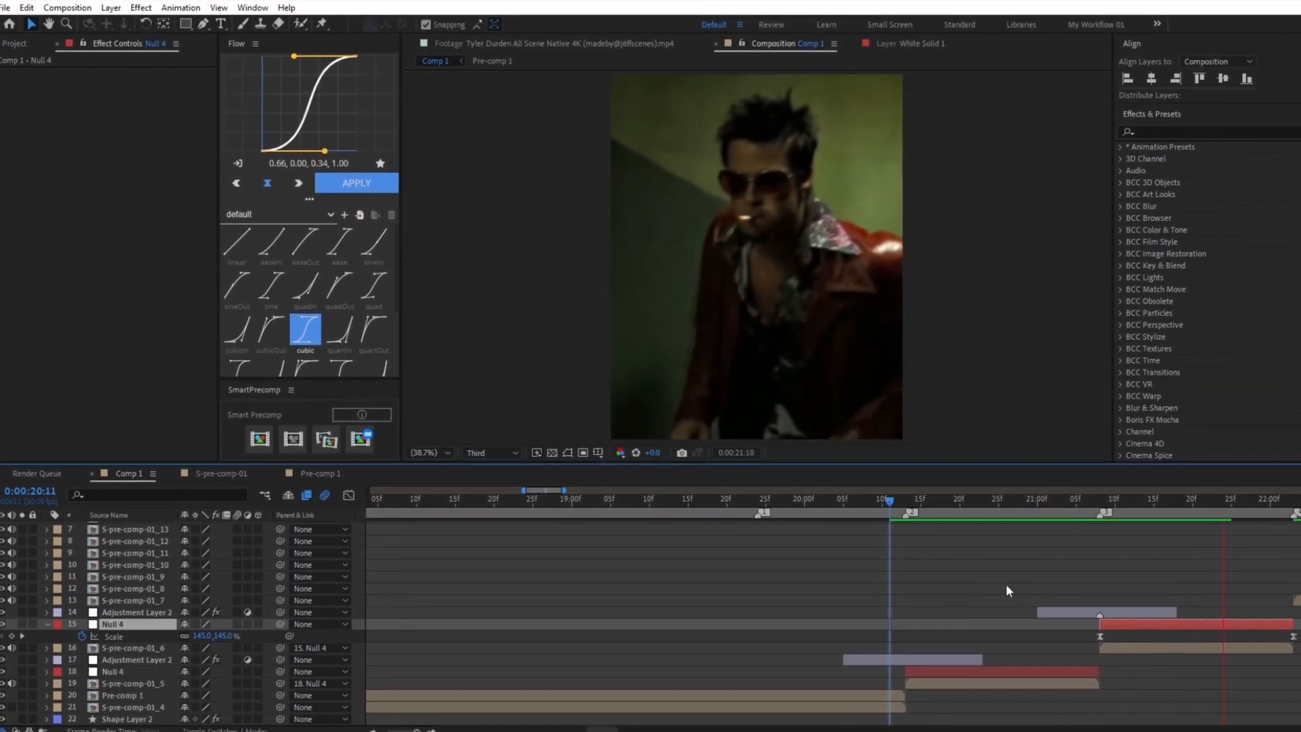
pyautogui.press('space')
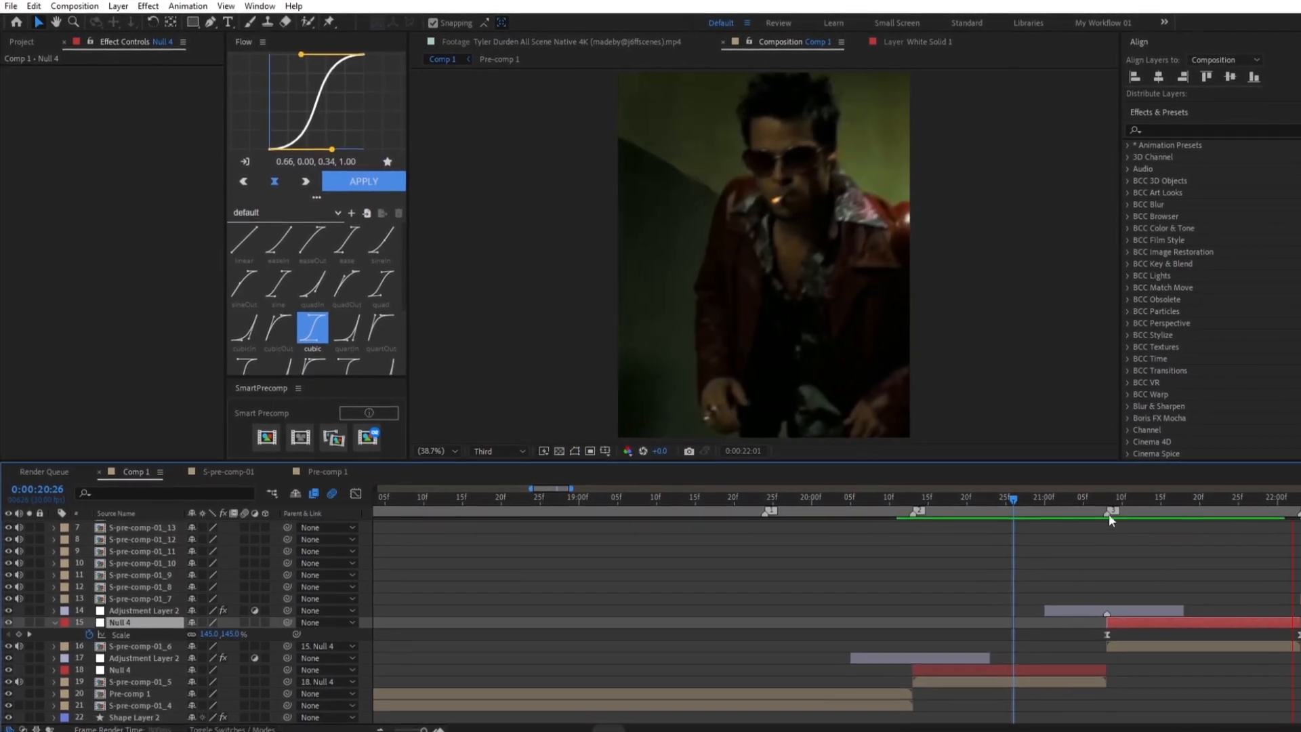
pyautogui.click(888, 508)
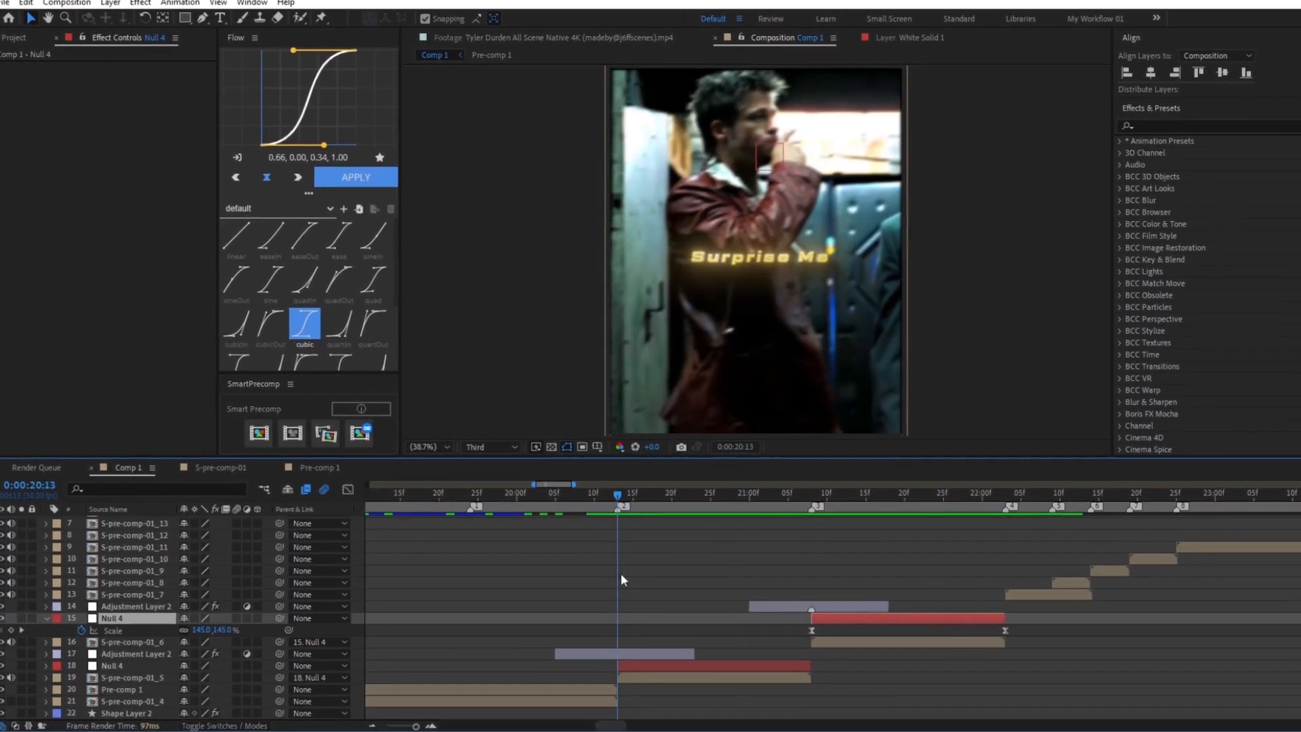
# Duplicate the Twitch adjustment layer over the 0:00:20:13 cut, remove Twitch from the copy, start it at 0:00:20:13, and place it beneath the original
pyautogui.click(610, 658)
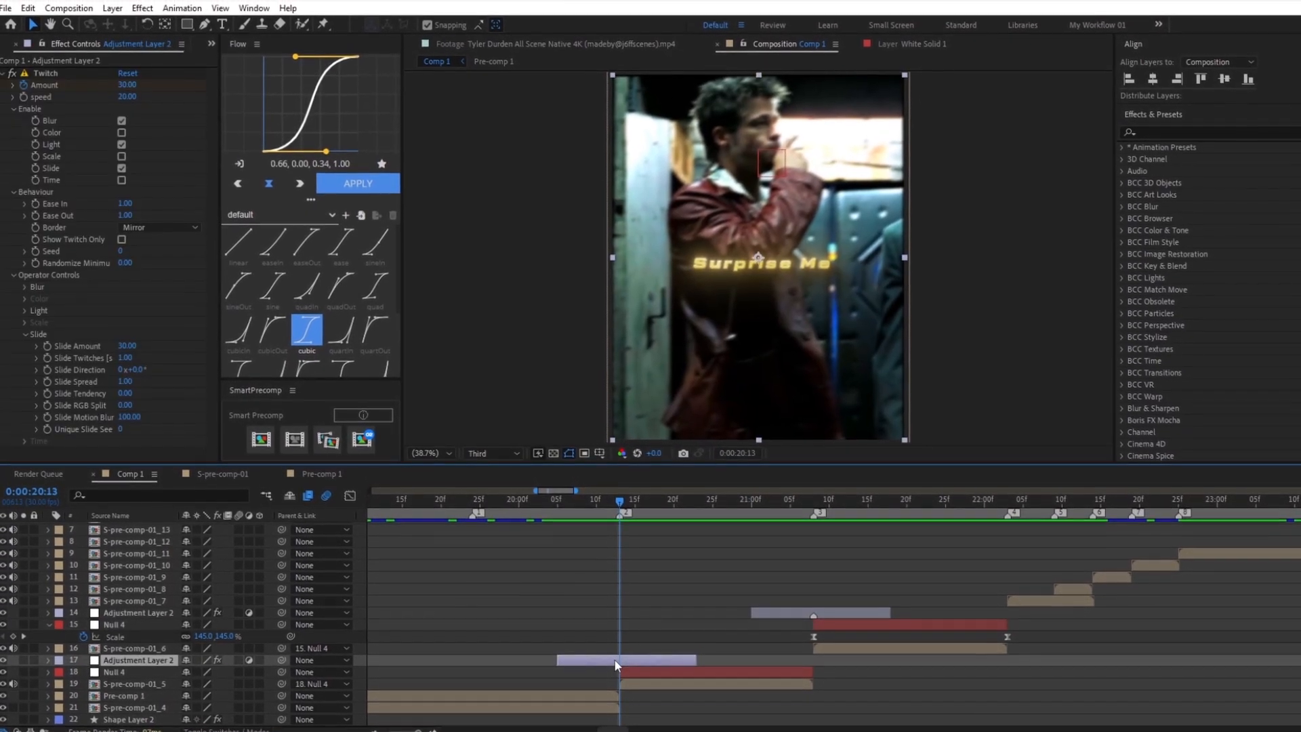
pyautogui.hotkey('ctrl', 'd')
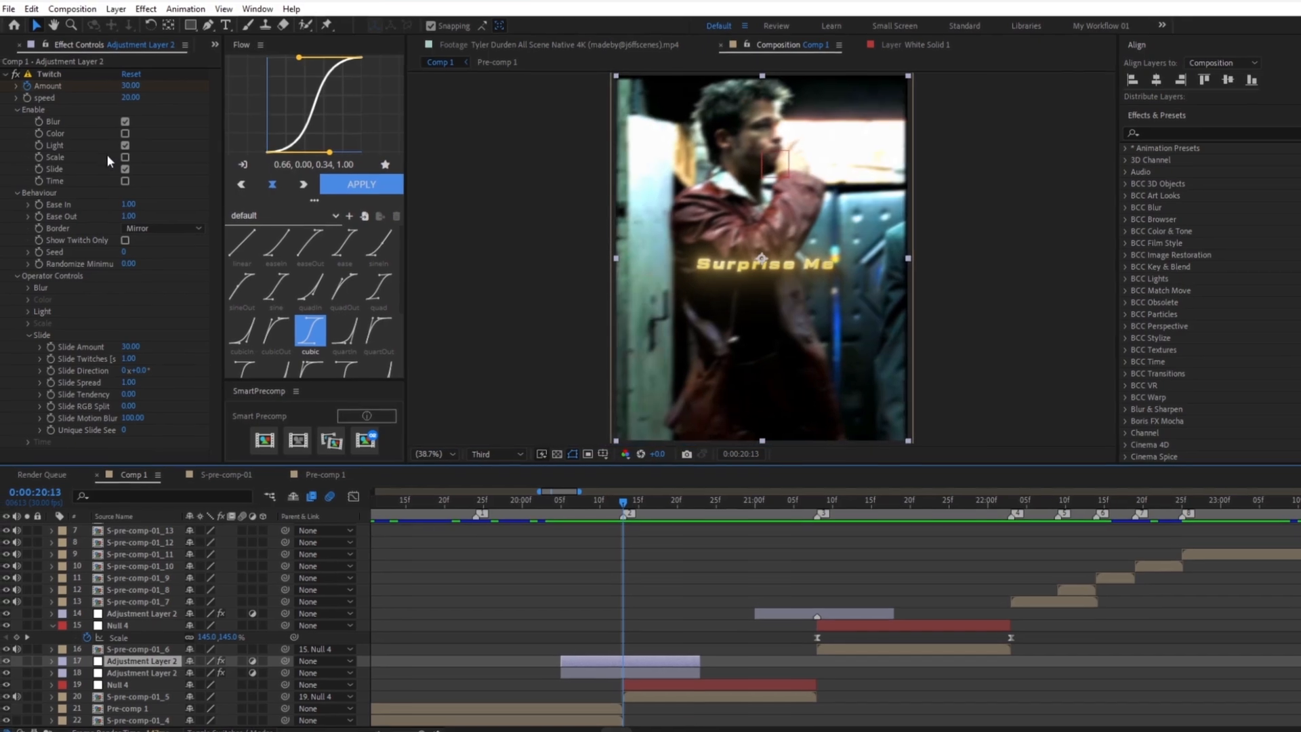
pyautogui.click(50, 70)
pyautogui.press('Delete')
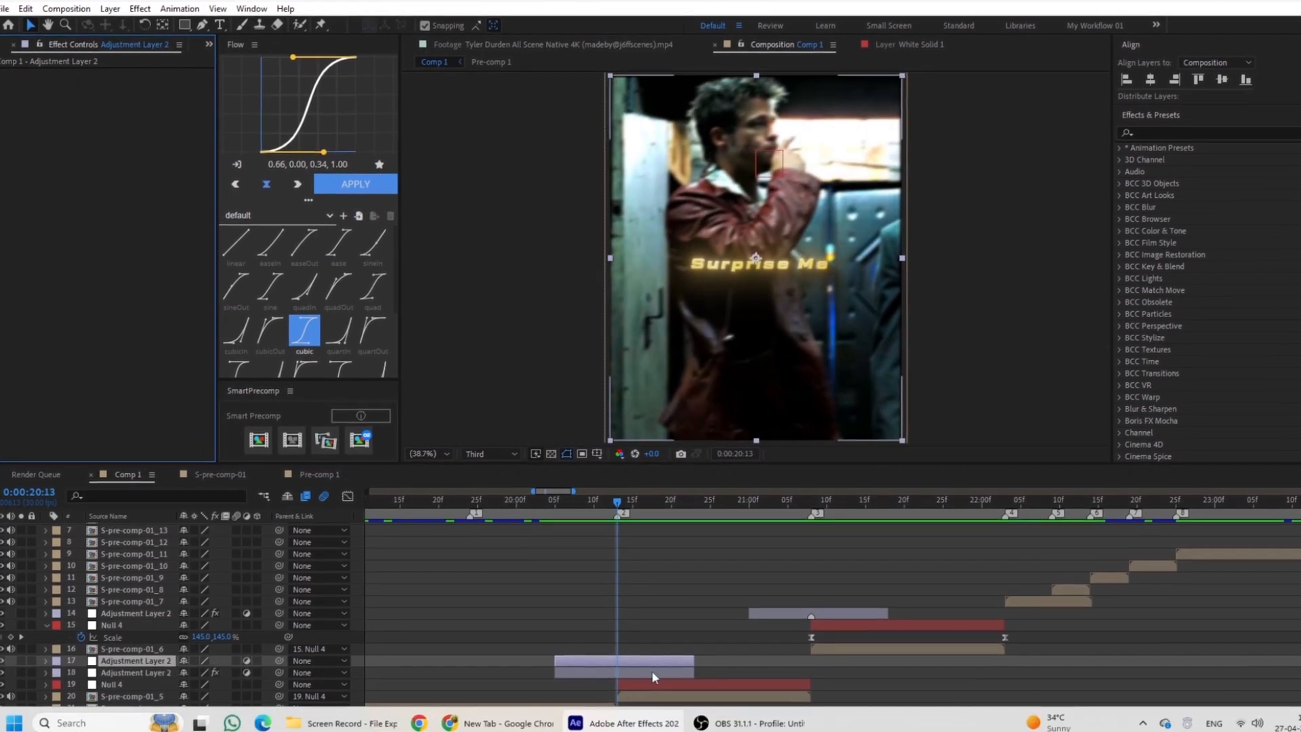
pyautogui.moveTo(637, 661); pyautogui.dragTo(698, 668)
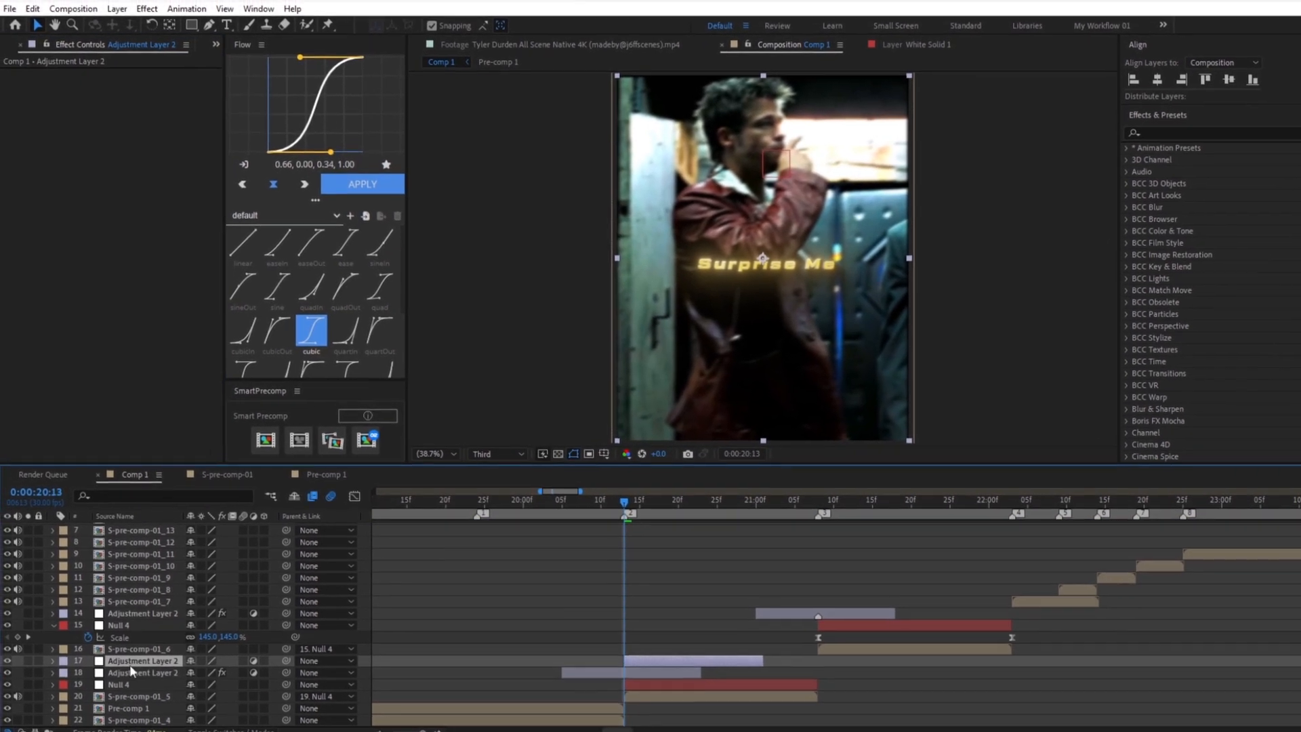
pyautogui.moveTo(131, 656); pyautogui.dragTo(133, 673)
# Apply BCC Directional Blur to the duplicated adjustment layer and set its Angle to 0°
pyautogui.hotkey('ctrl', 'space')
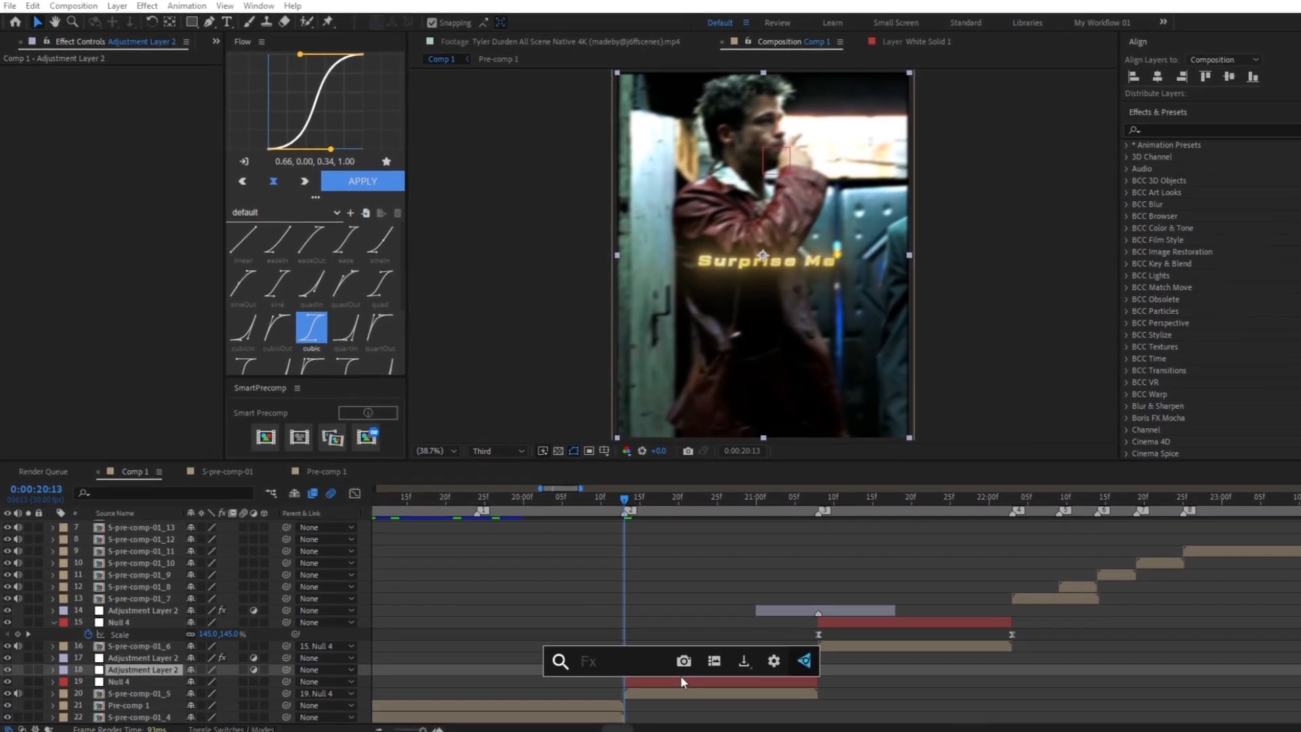
pyautogui.write('dir')
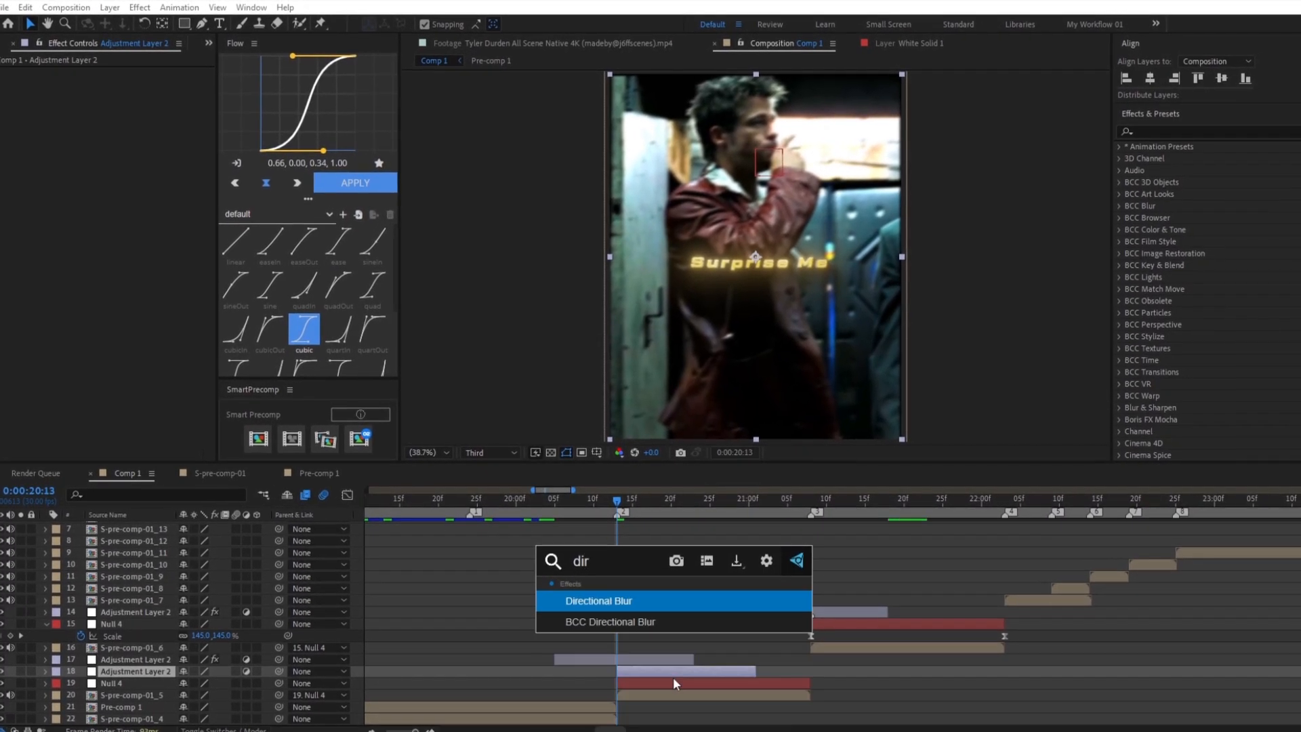
pyautogui.click(629, 622)
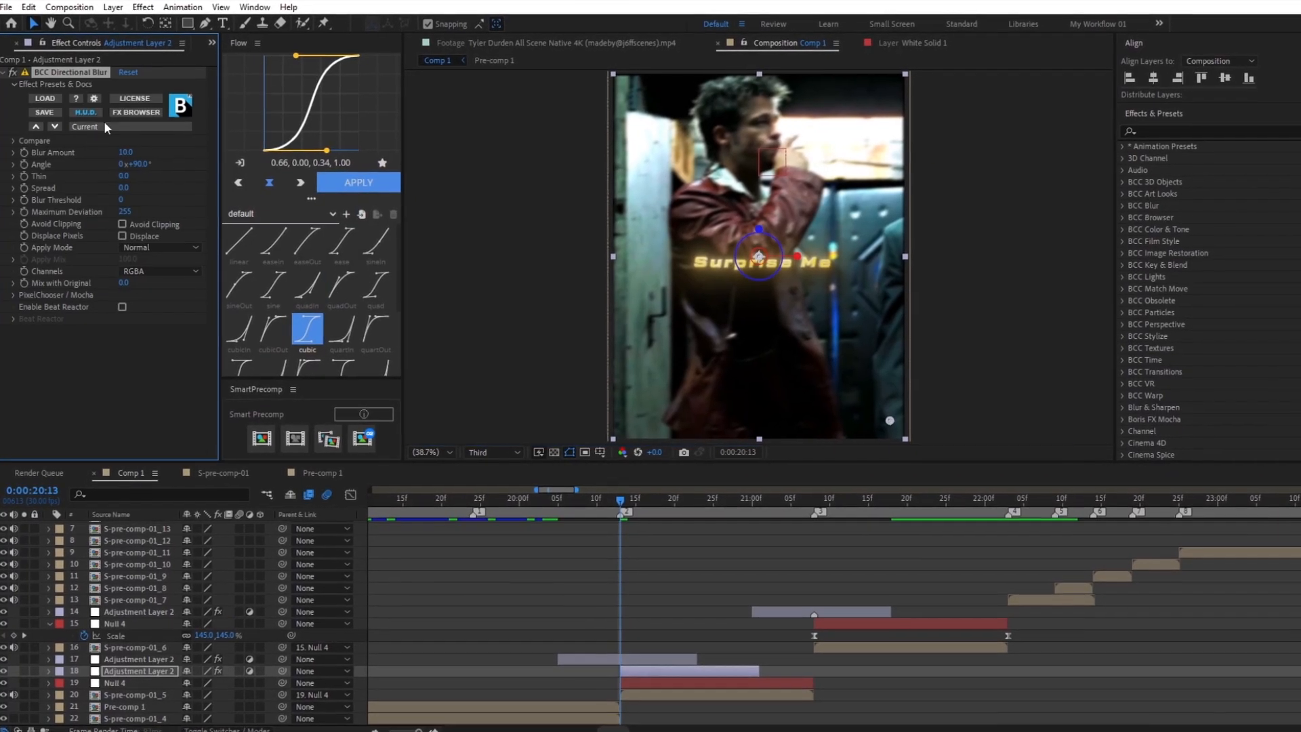
pyautogui.click(145, 166)
pyautogui.write('0')
pyautogui.press('Return')
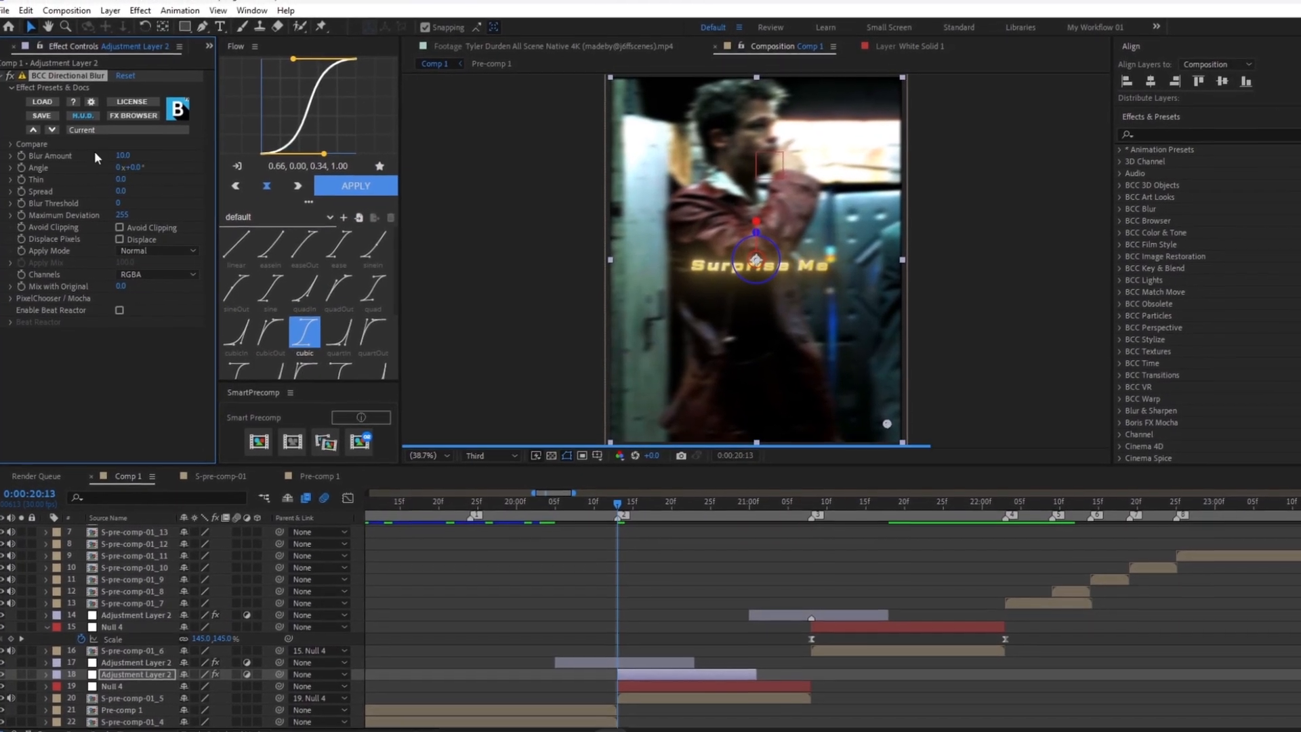
# Keyframe the directional blur's Blur Amount from 100 at 0:00:20:13 to 0 at 0:00:20:26
pyautogui.click(26, 156)
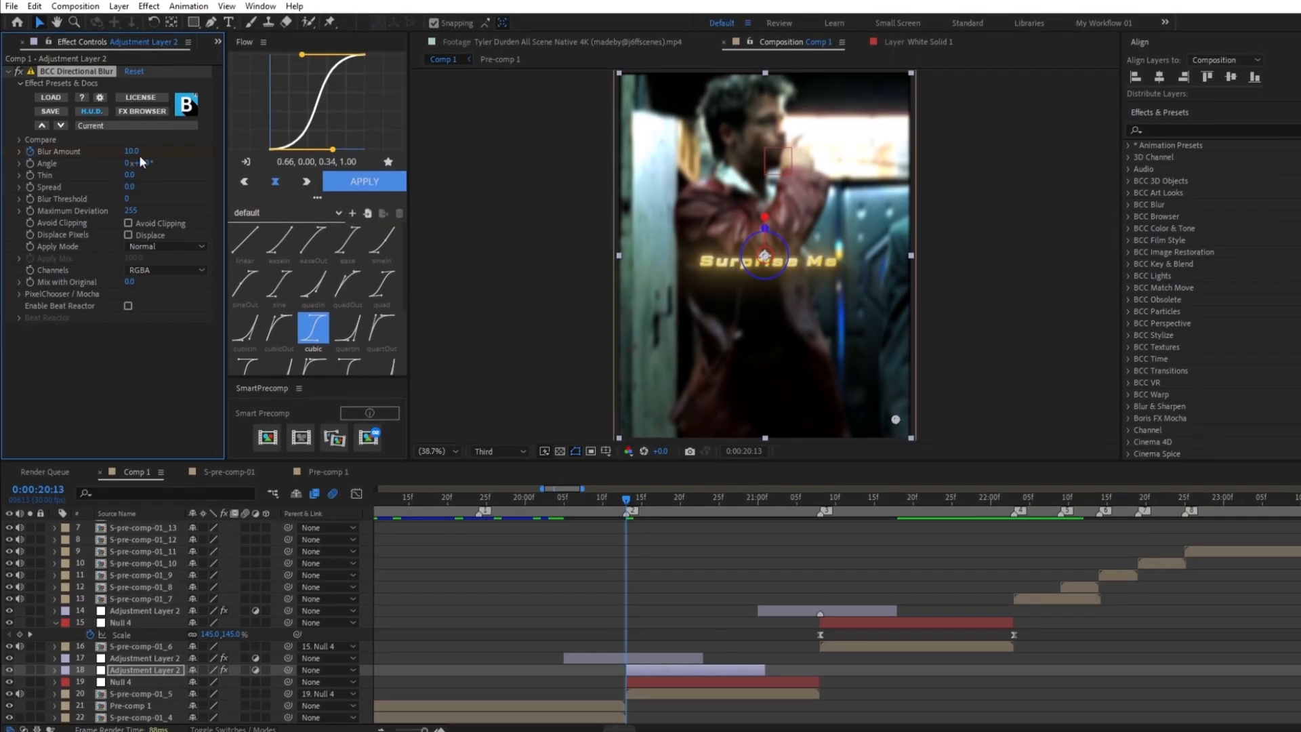
pyautogui.click(133, 152)
pyautogui.write('100')
pyautogui.press('Return')
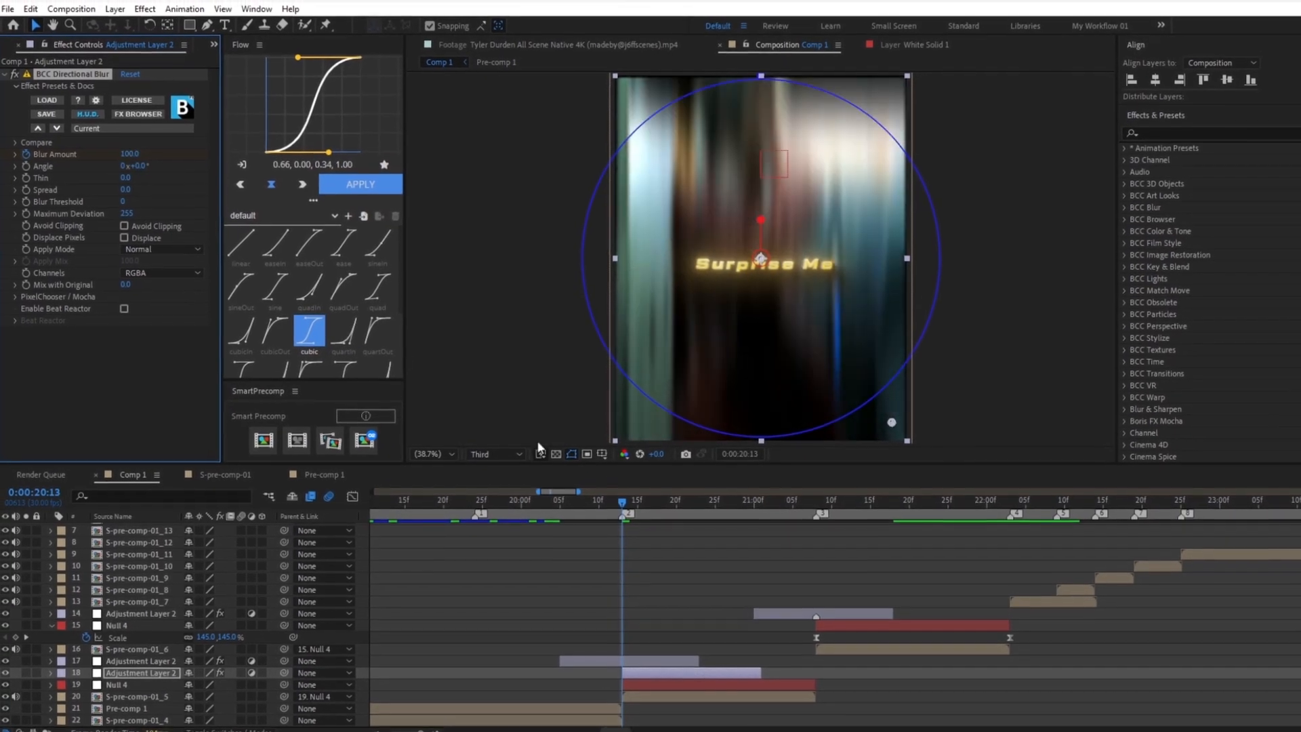
pyautogui.press('u')
pyautogui.click(722, 503)
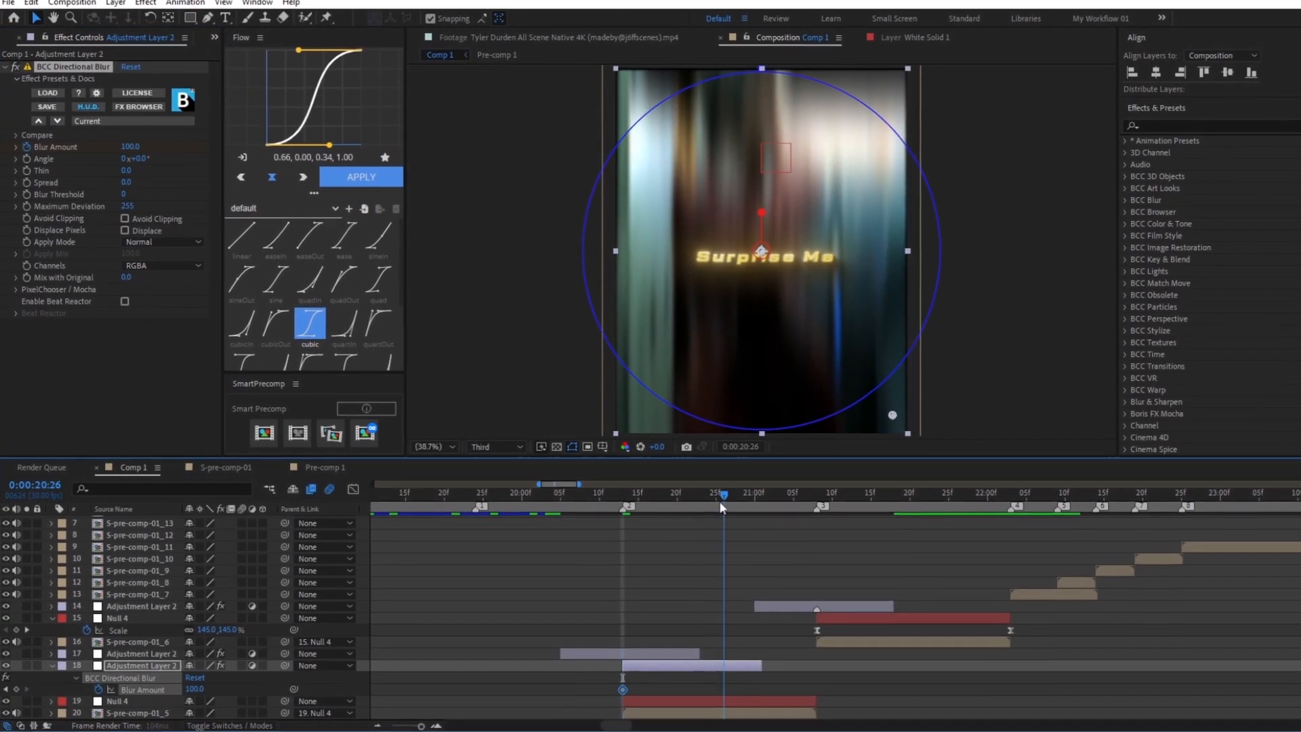
pyautogui.click(133, 147)
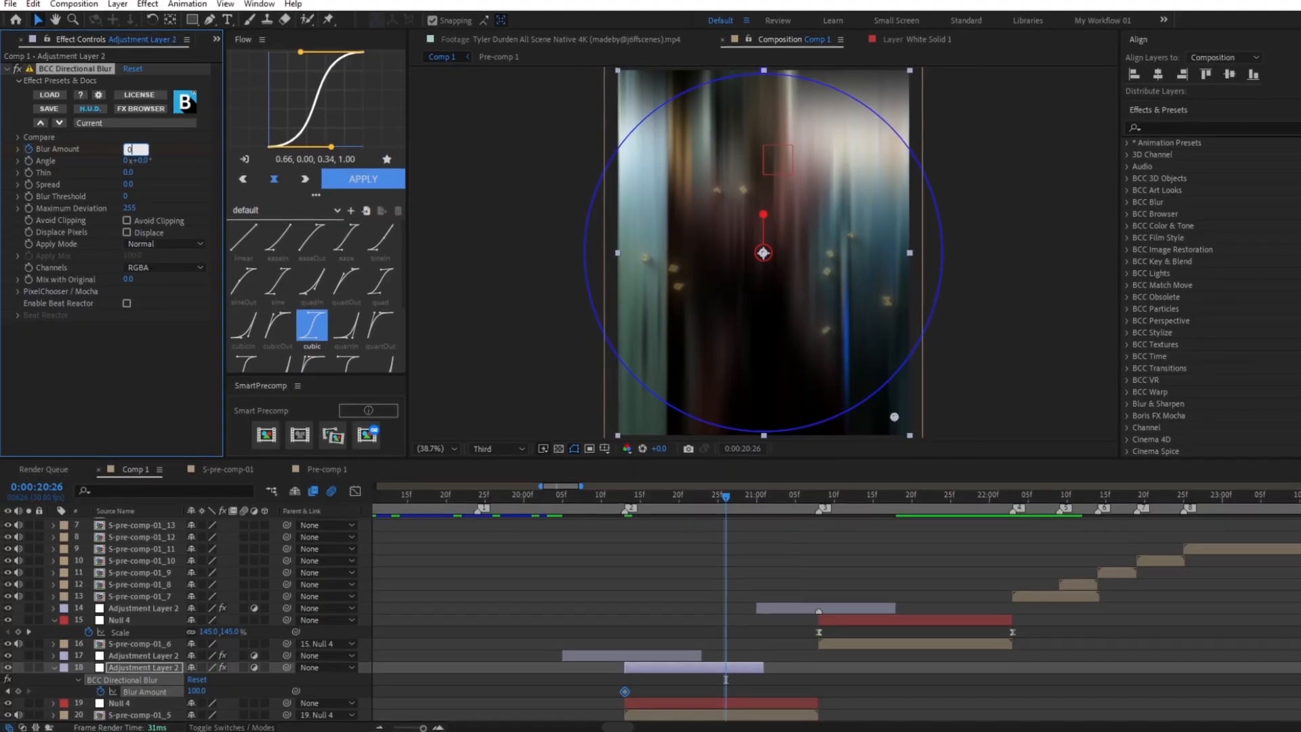
pyautogui.write('0')
pyautogui.press('Return')
# Ease the two Blur Amount keyframes with the quartOut curve in Flow
pyautogui.moveTo(655, 701); pyautogui.dragTo(607, 703)
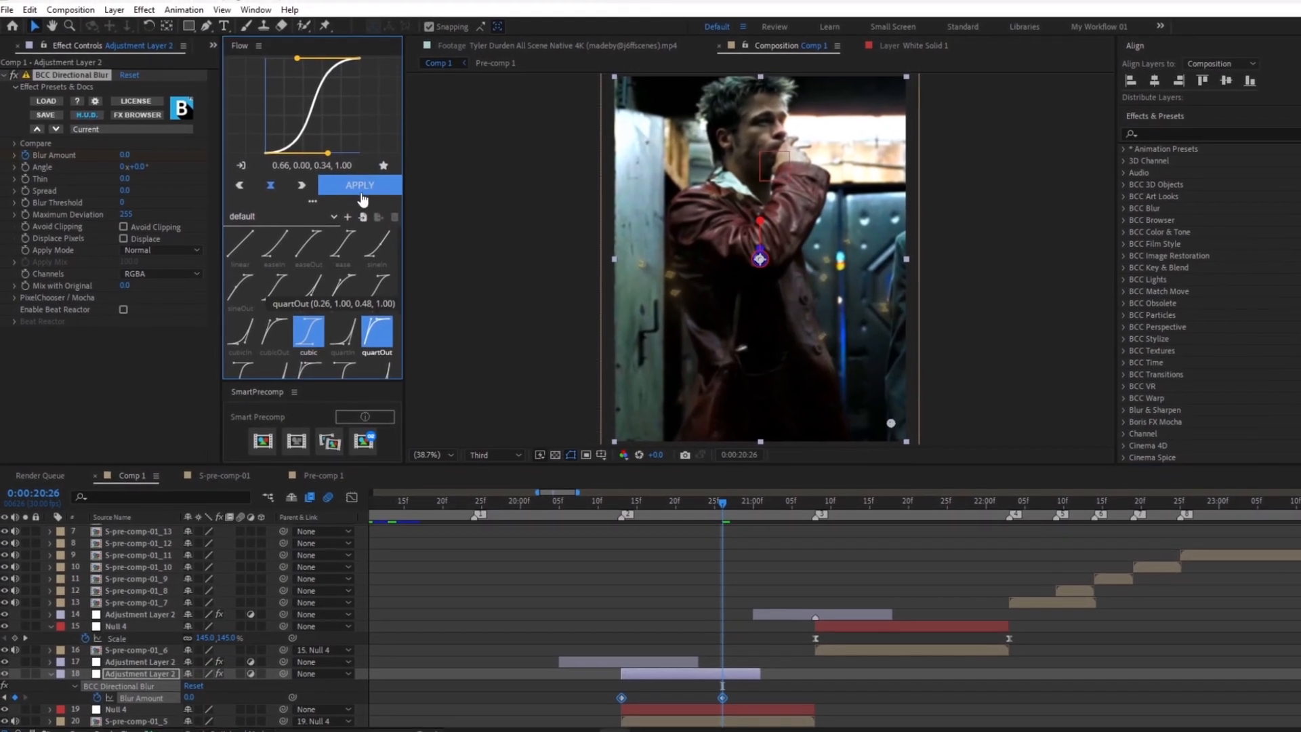
pyautogui.click(372, 299)
pyautogui.click(357, 182)
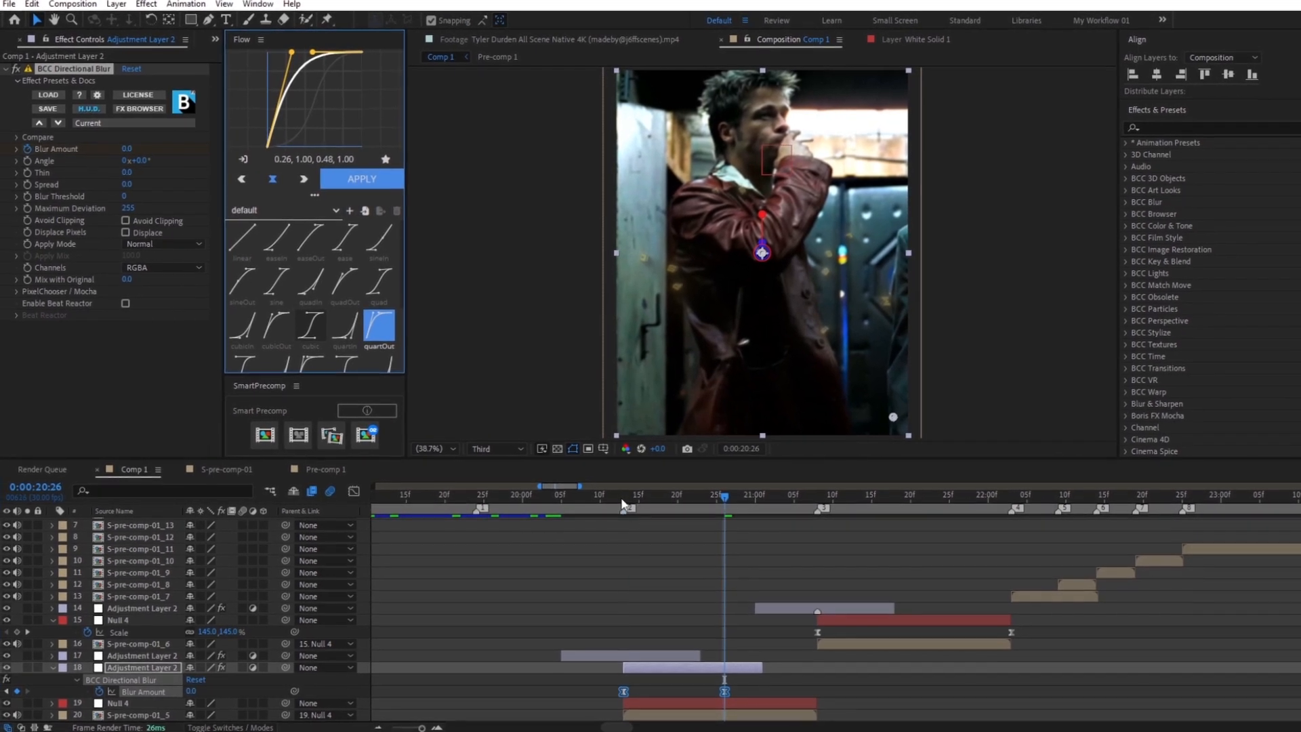
# Add an Exposure effect to the blur adjustment layer and keyframe Exposure at 2.00 at 0:00:20:13
pyautogui.click(619, 503)
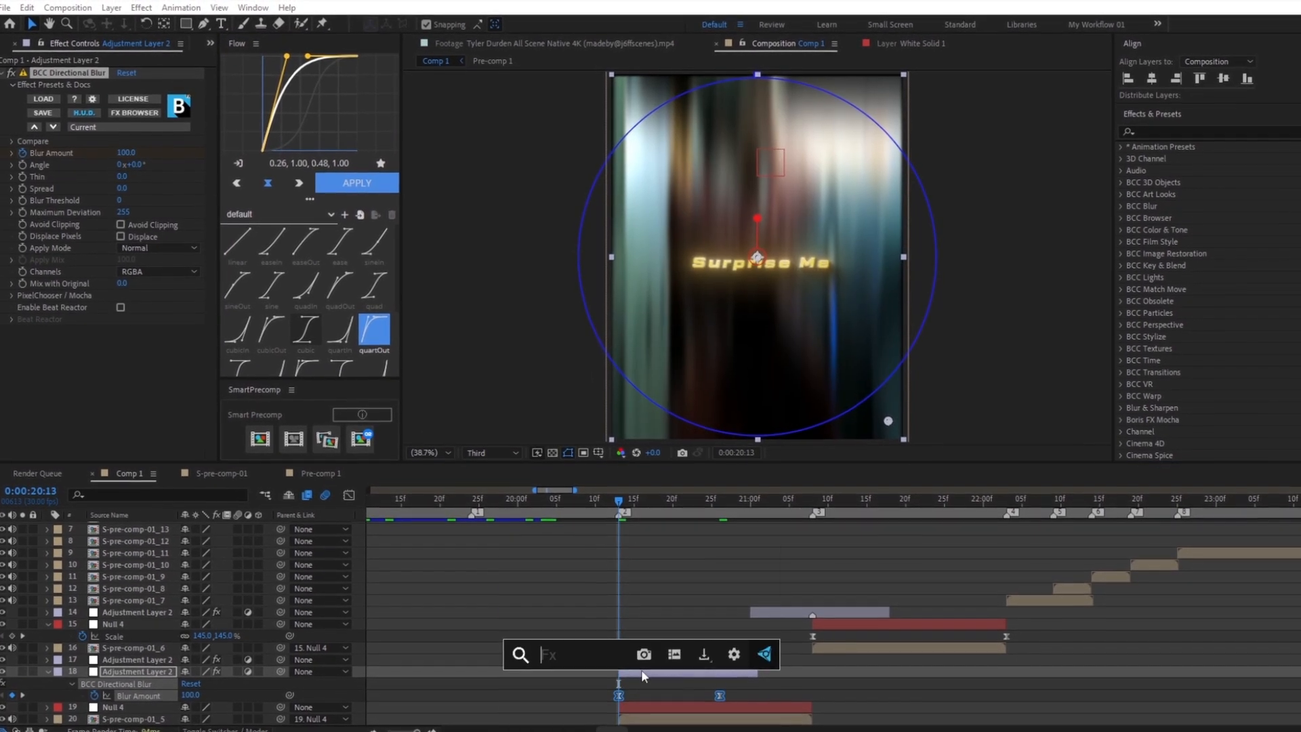
pyautogui.write('exp')
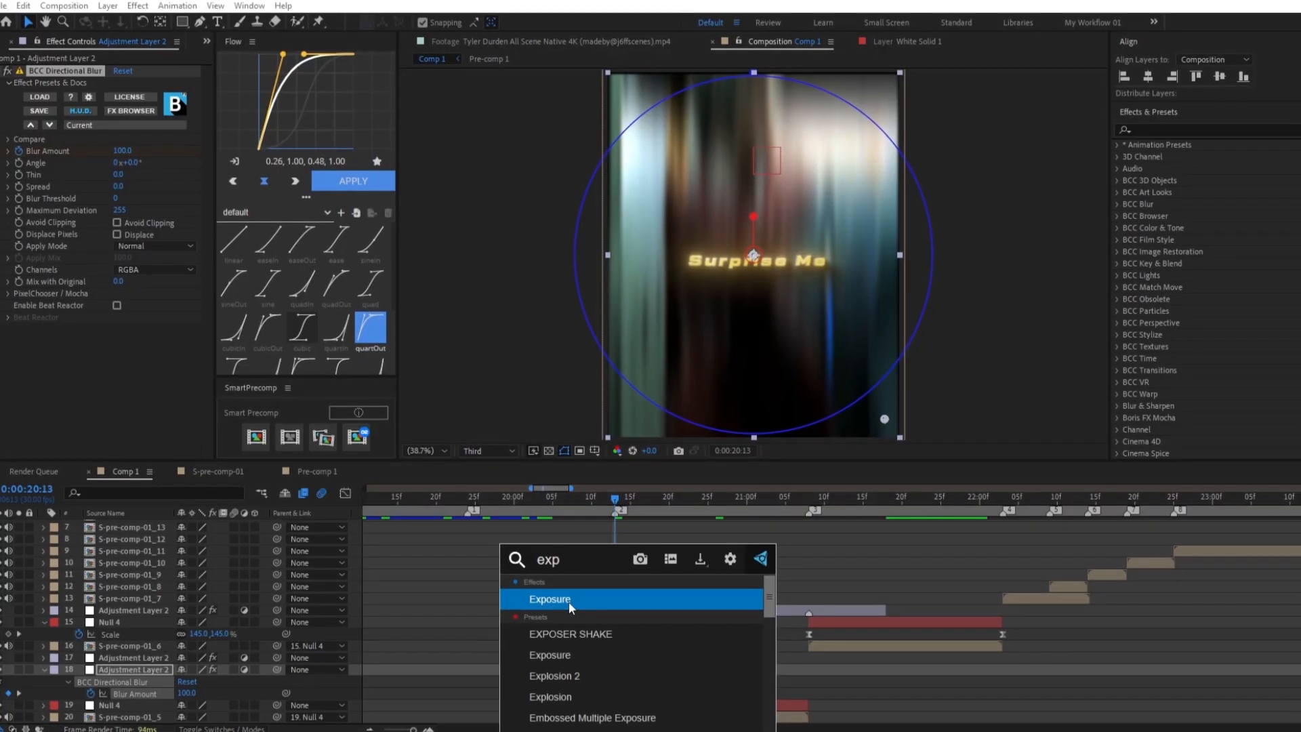
pyautogui.click(572, 600)
pyautogui.click(122, 365)
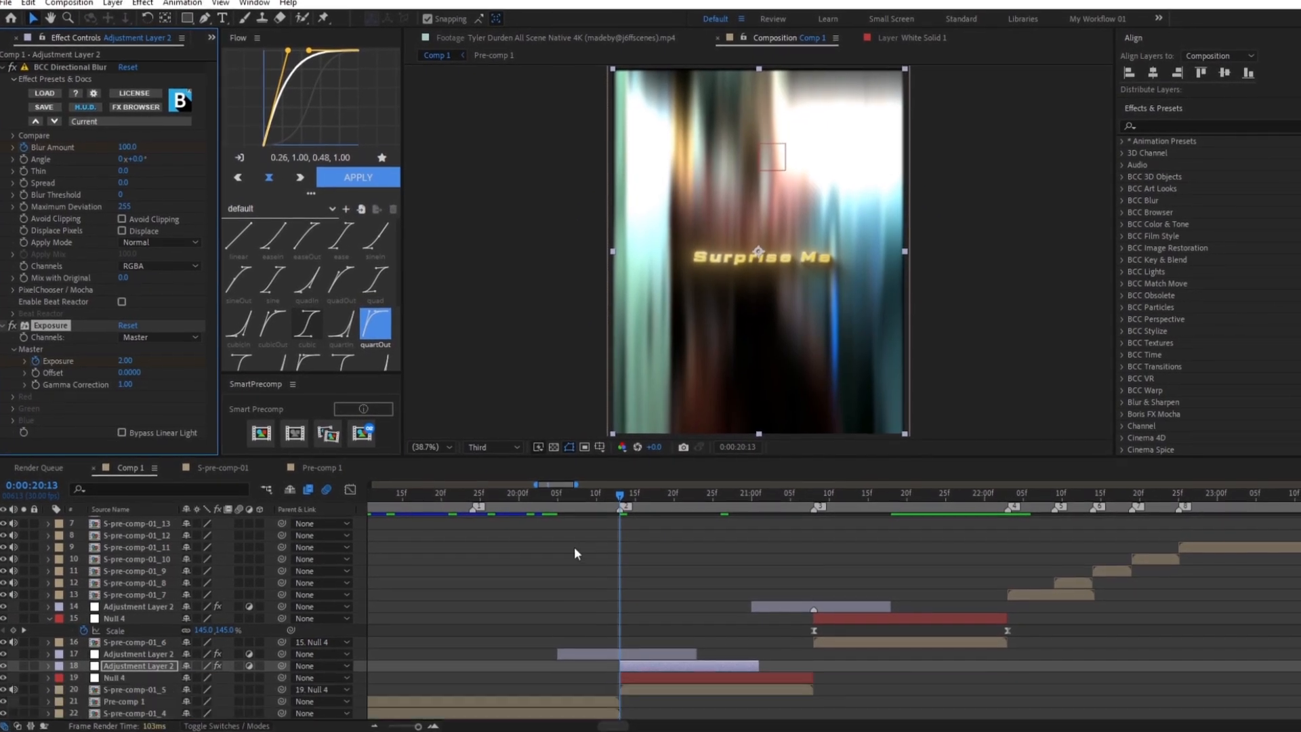
# Keyframe Exposure down to 0 at 0:00:20:26 and ease both Exposure keyframes with the quartOut curve
pyautogui.press('u')
pyautogui.click(720, 494)
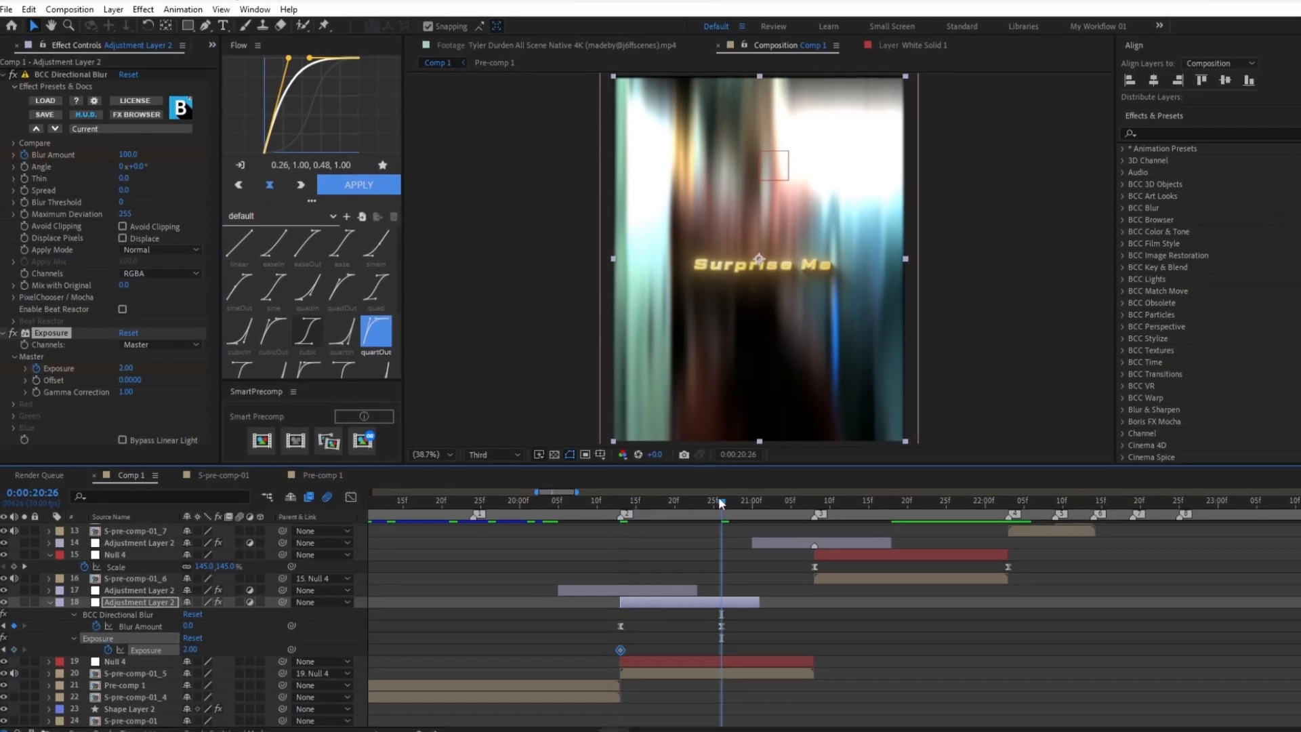
pyautogui.write('0')
pyautogui.press('Return')
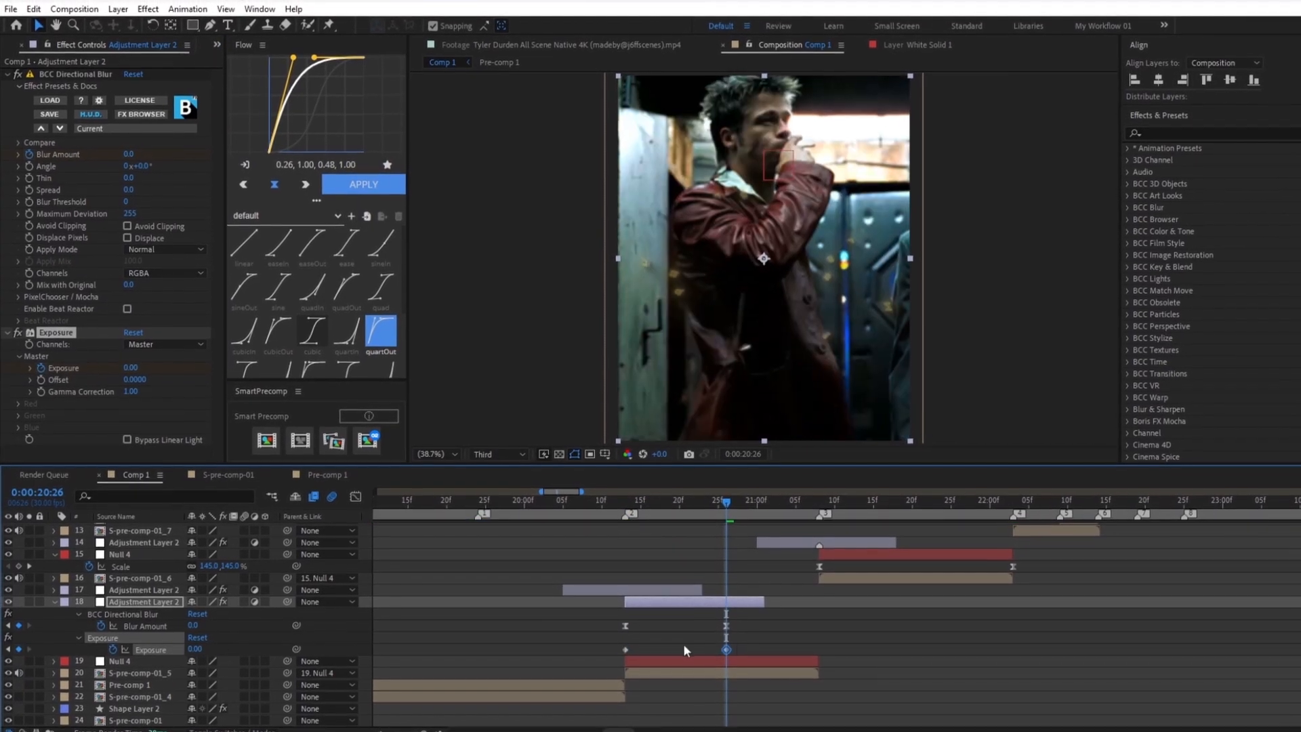
pyautogui.click(369, 185)
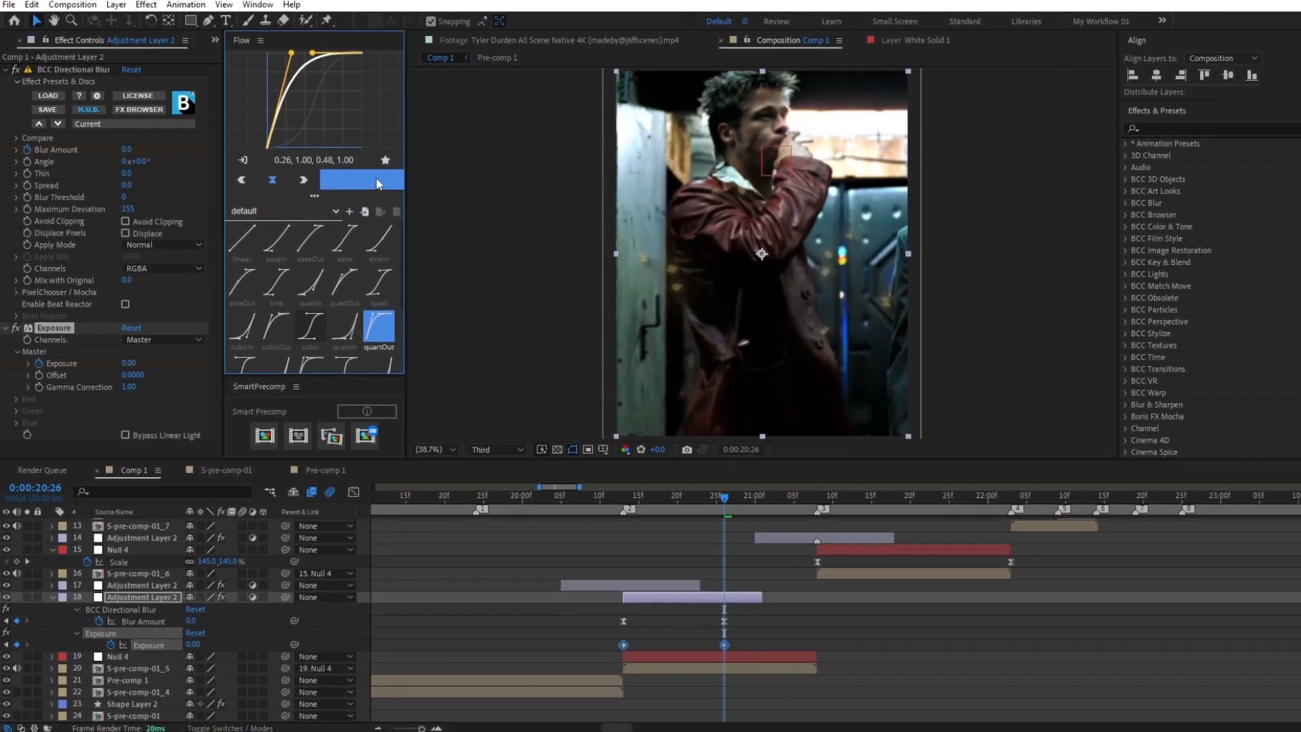
# Play back the blur and exposure flash over the cut from about 0:00:20:07
pyautogui.moveTo(637, 497); pyautogui.dragTo(580, 520)
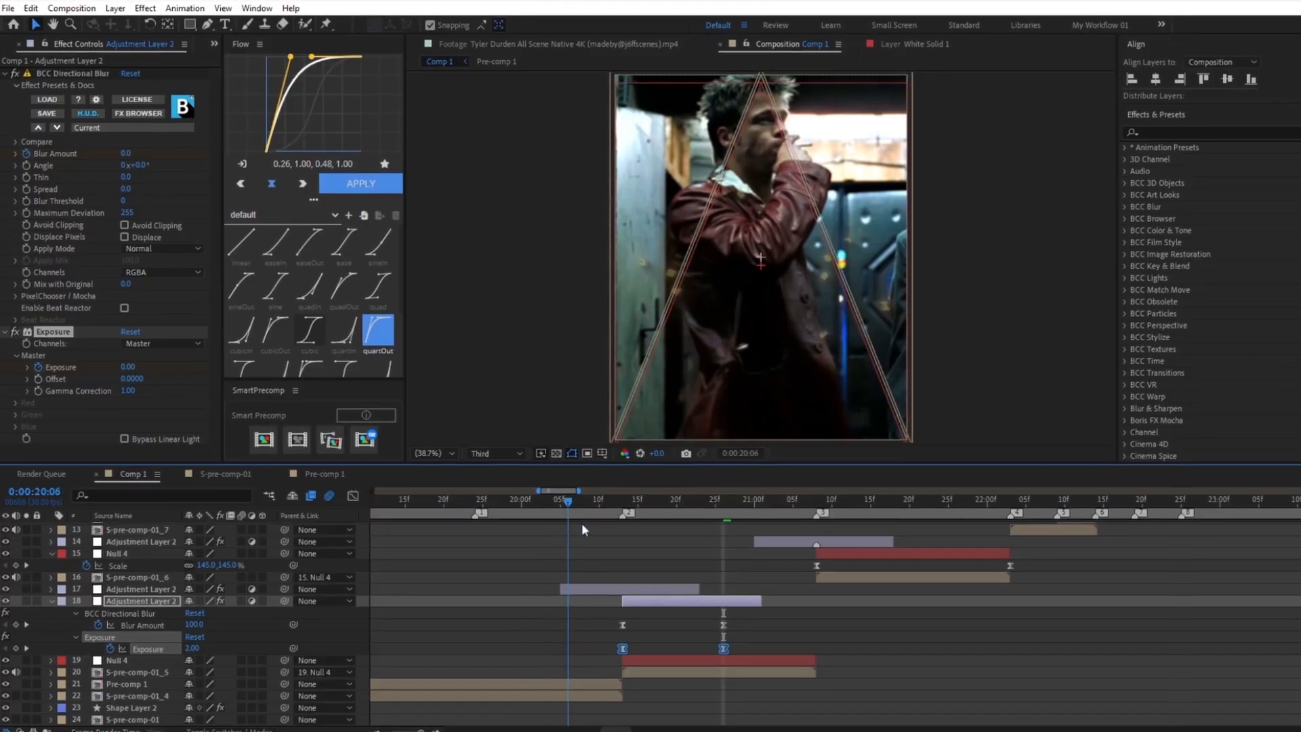
pyautogui.press('space')
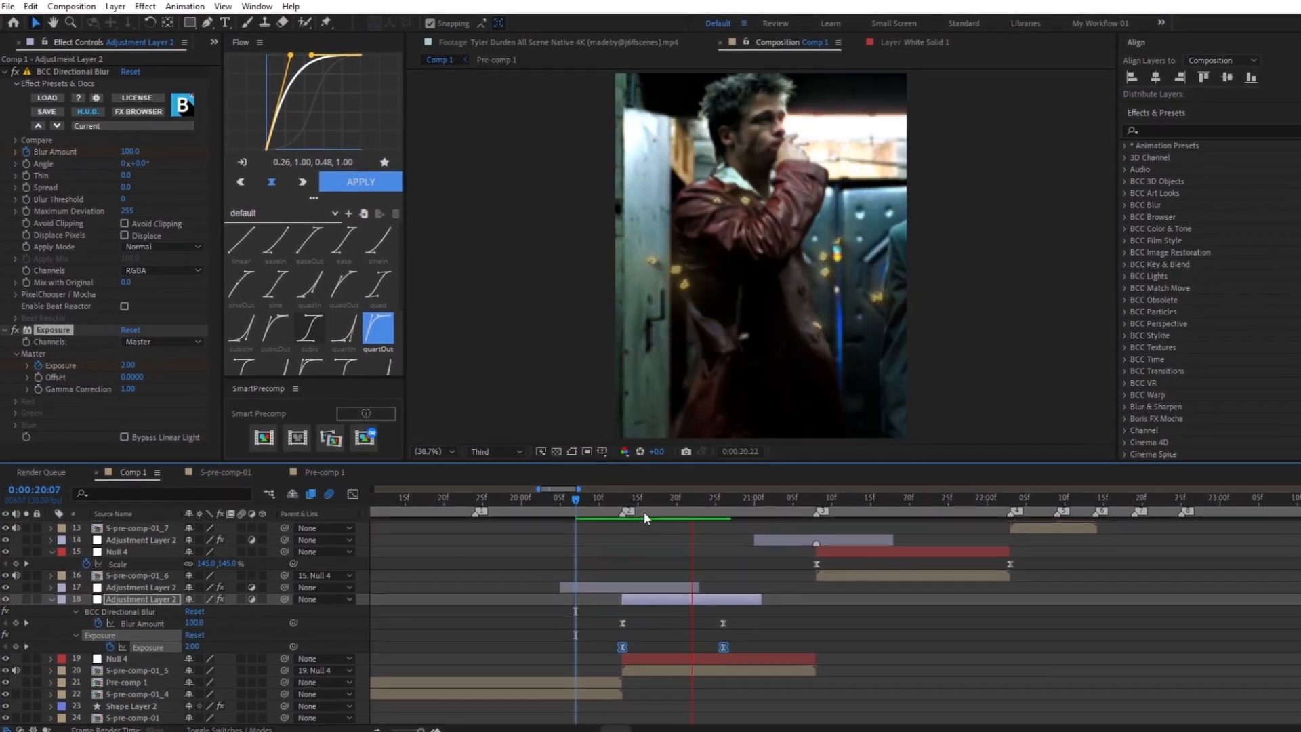
pyautogui.press('space')
pyautogui.press('space')
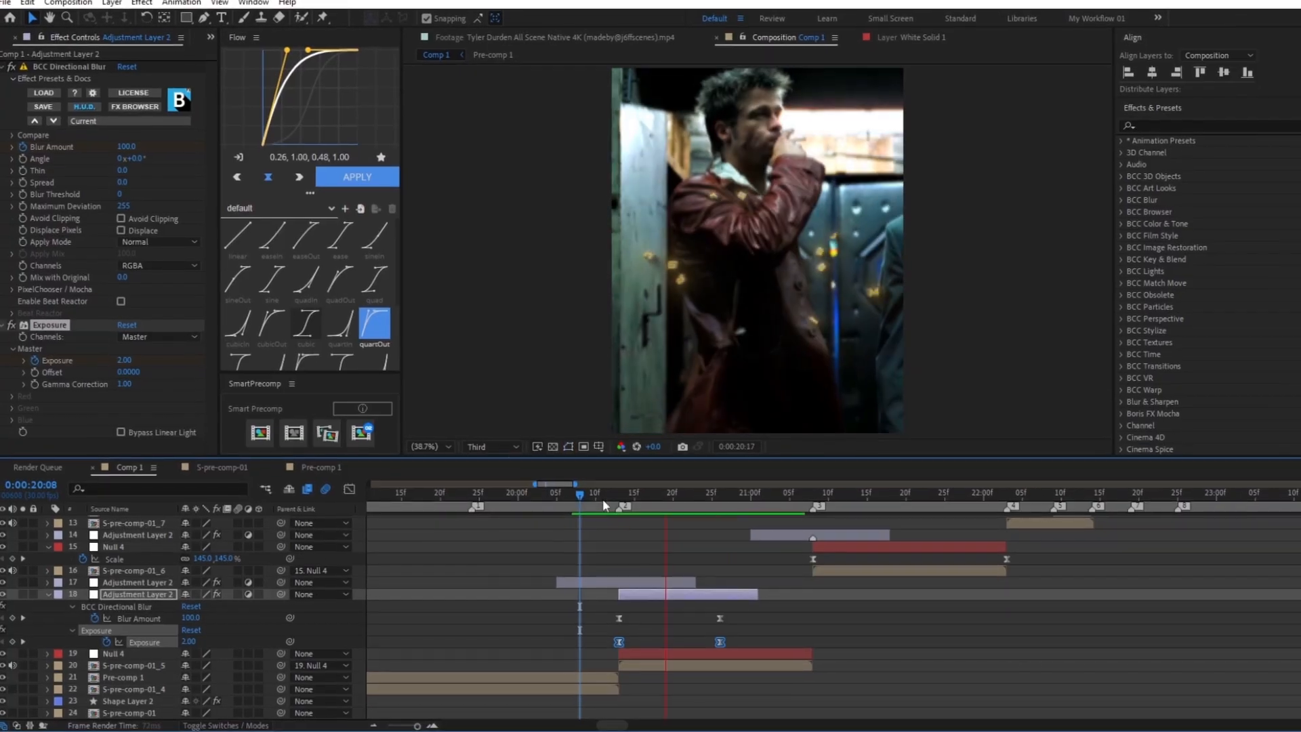
pyautogui.press('space')
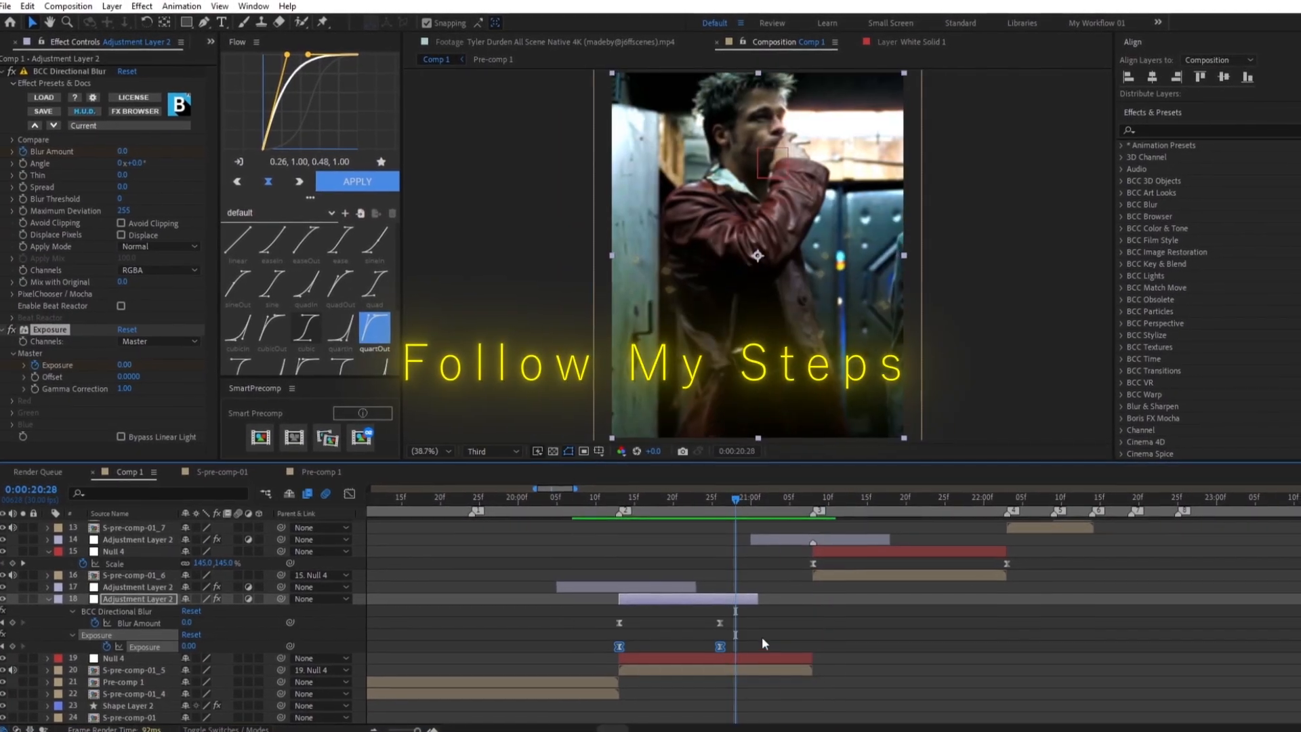
# Duplicate the blur and exposure adjustment layer and place the copy above the null over S-pre-comp-01_6, starting at that clip's cut
pyautogui.click(722, 599)
pyautogui.hotkey('ctrl', 'd')
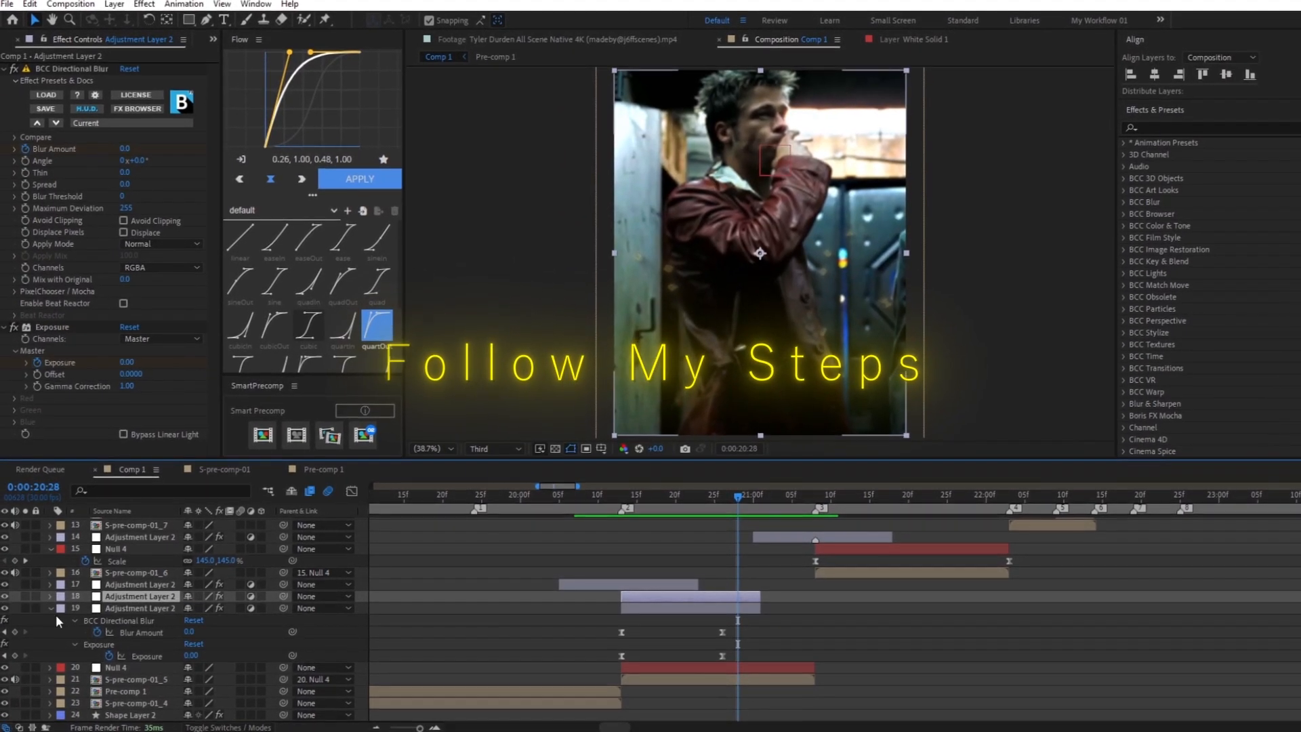
pyautogui.click(47, 609)
pyautogui.moveTo(135, 597); pyautogui.dragTo(128, 551)
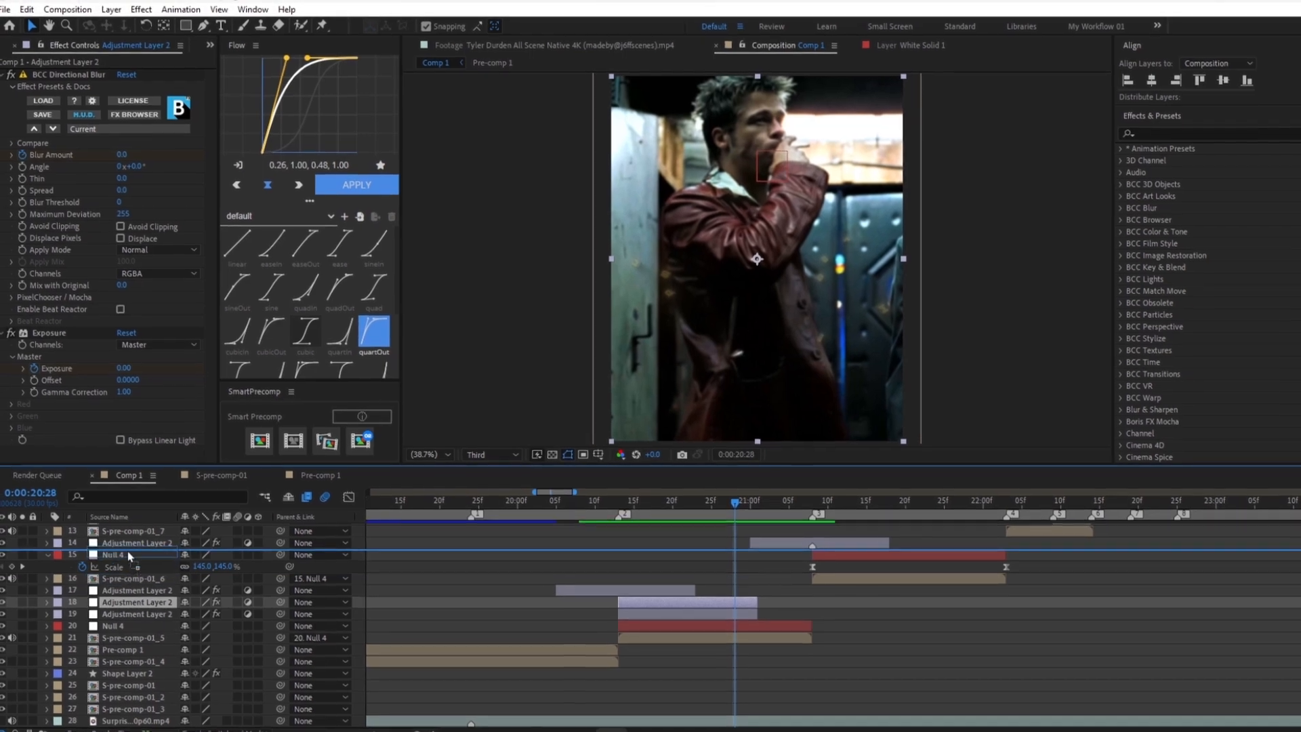
pyautogui.moveTo(633, 560); pyautogui.dragTo(827, 560)
pyautogui.click(46, 568)
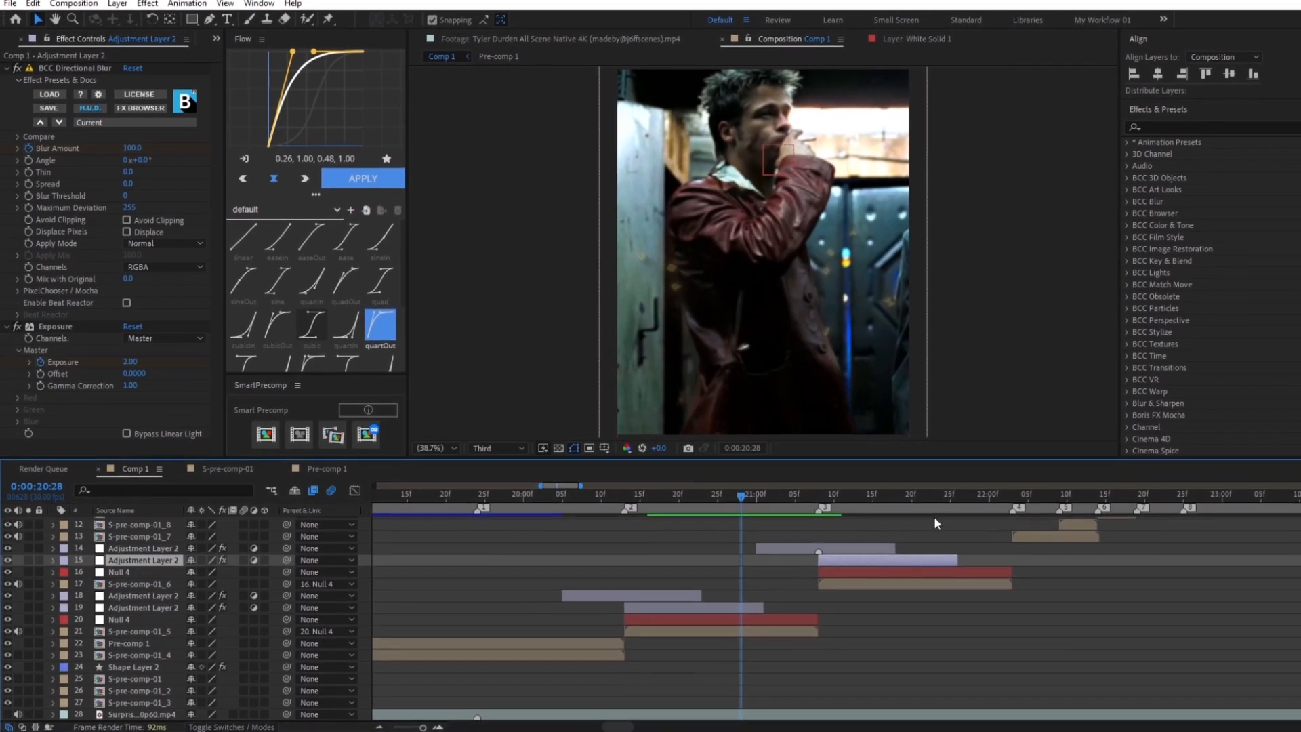
# Duplicate the Twitch and blur adjustment layers of the previous cut and place the copies above S-pre-comp-01_7 at the 0:00:22:03 cut
pyautogui.click(1008, 507)
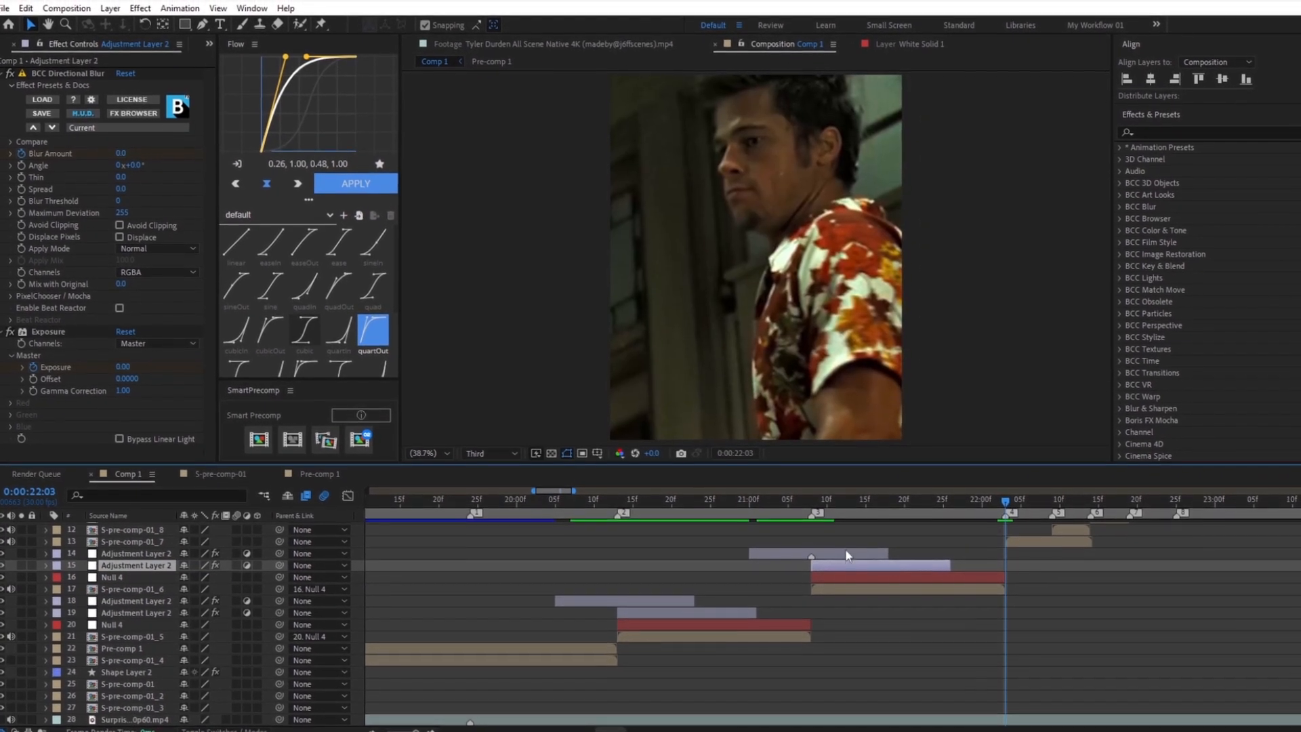
pyautogui.keyDown('shift'); pyautogui.click(846, 552); pyautogui.keyUp('shift')
pyautogui.hotkey('ctrl', 'd')
pyautogui.hotkey('ctrl', ']')
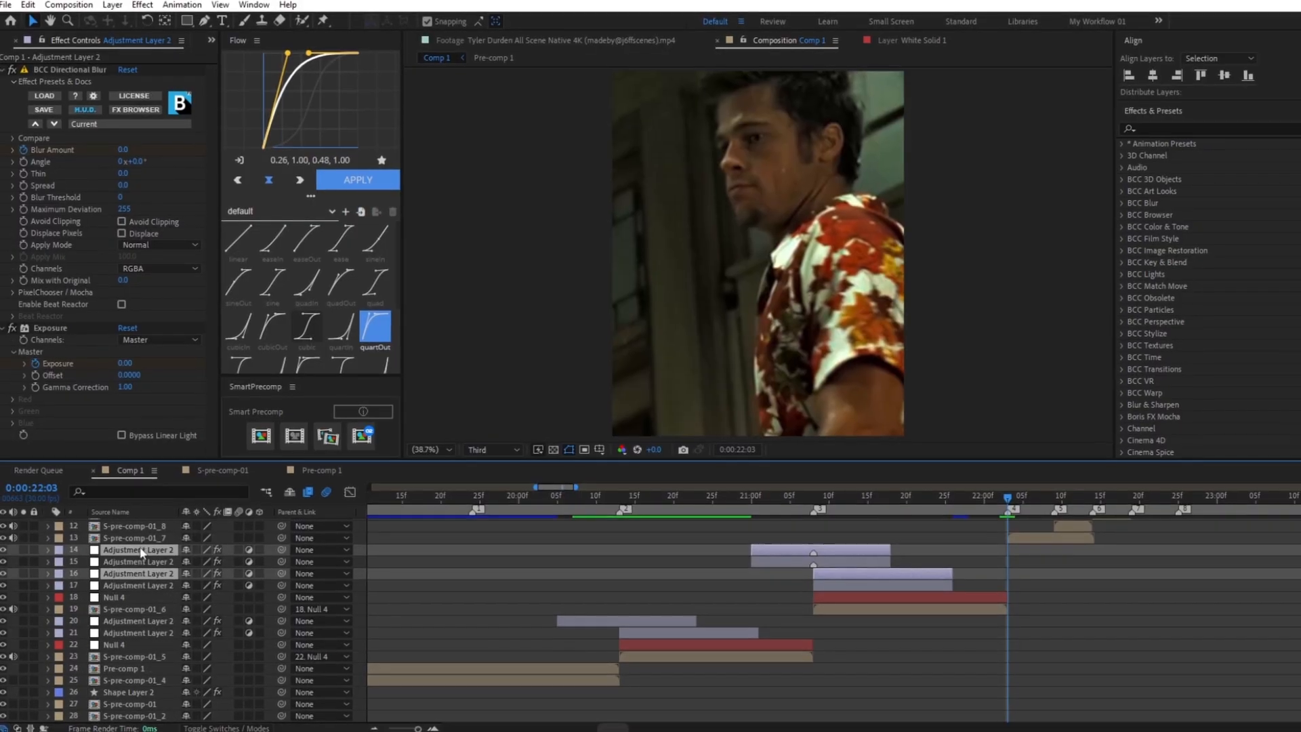
pyautogui.moveTo(830, 548); pyautogui.dragTo(1024, 546)
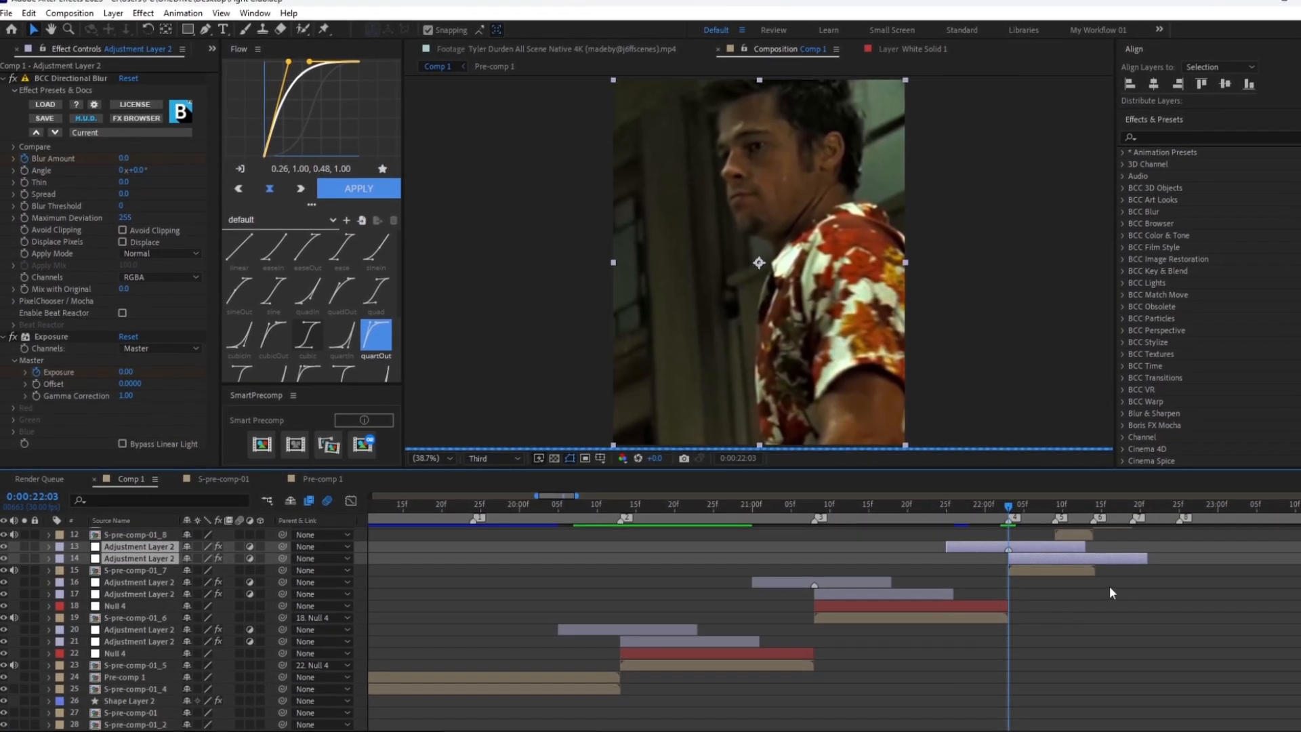
pyautogui.click(983, 493)
pyautogui.moveTo(987, 504); pyautogui.dragTo(944, 514)
# Pull the copied blur layer's ending Blur Amount and Exposure keyframes in to the next cut marker at 0:00:22:09
pyautogui.click(1030, 554)
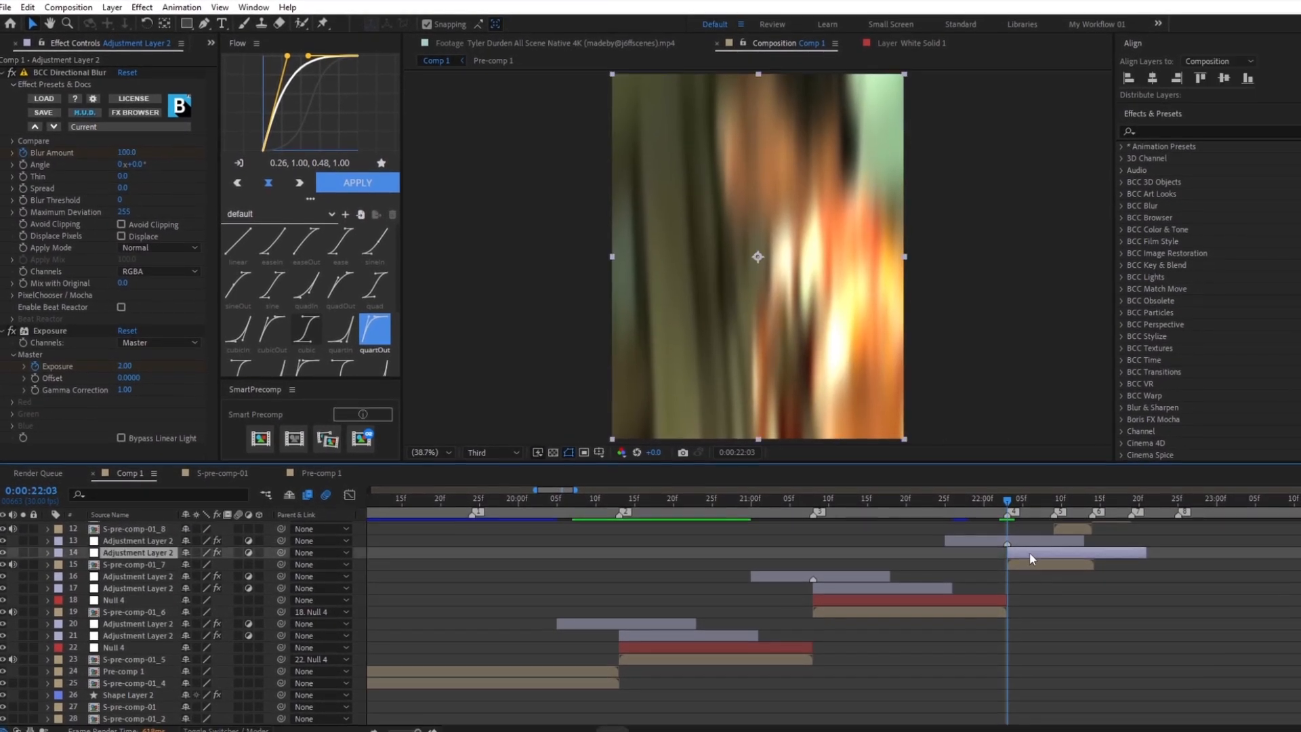
pyautogui.press('u')
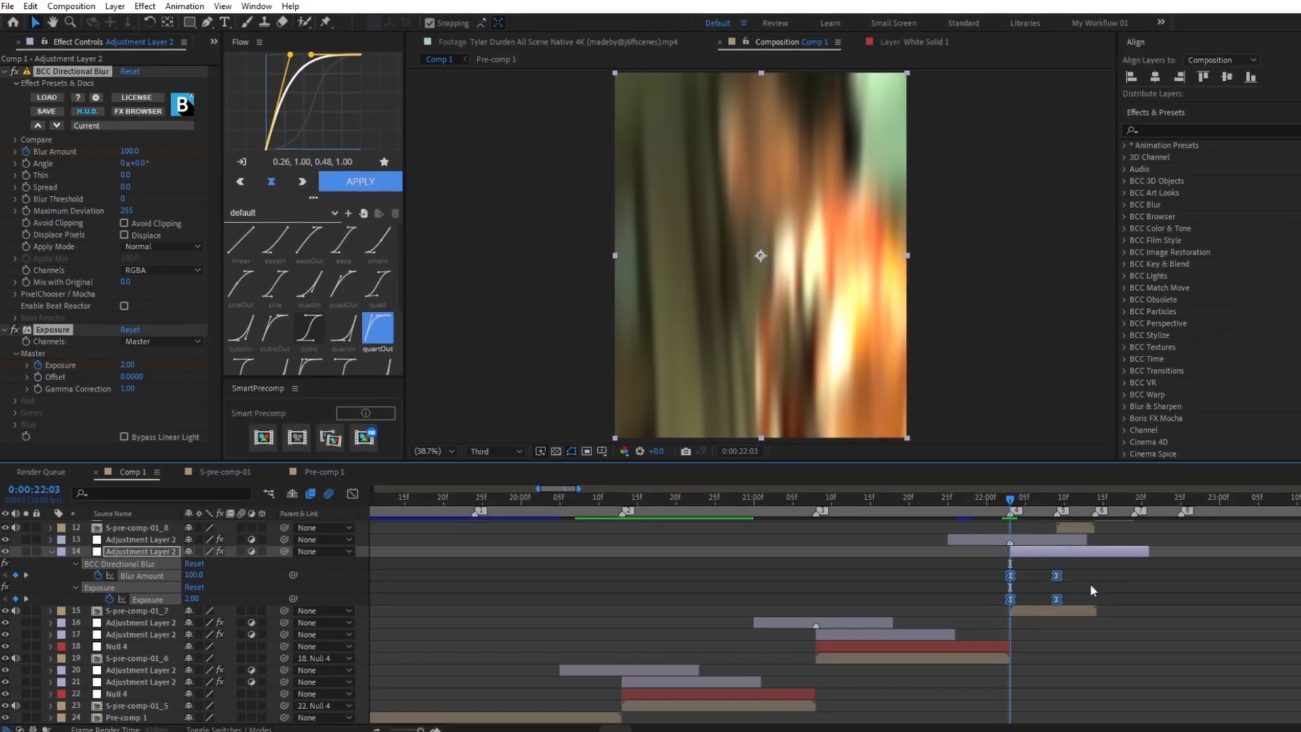
pyautogui.click(1092, 588)
pyautogui.press('u')
# Duplicate the scale null over S-pre-comp-01_5 and place the copy above S-pre-comp-01_7, starting at 0:00:22:03
pyautogui.click(701, 640)
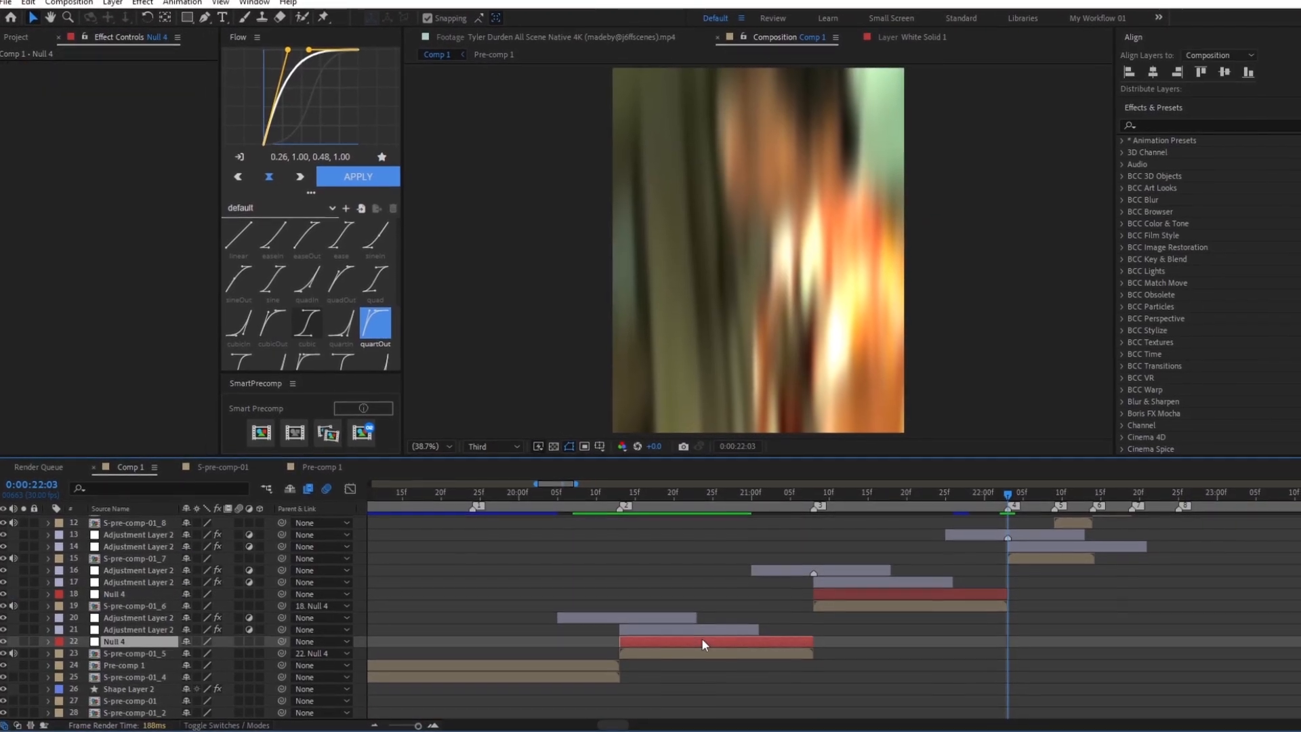
pyautogui.hotkey('ctrl', 'd')
pyautogui.moveTo(137, 644); pyautogui.dragTo(171, 555)
pyautogui.moveTo(750, 559); pyautogui.dragTo(1138, 560)
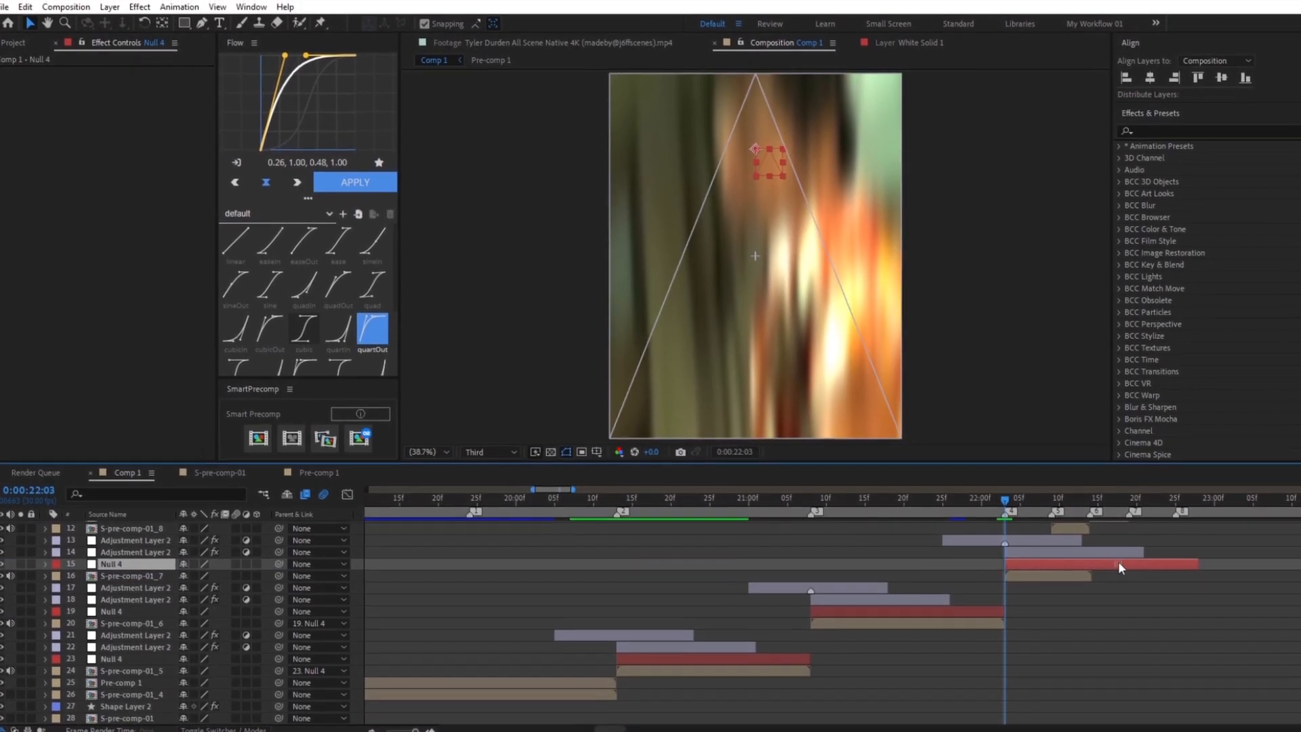
# Move the copied null onto the man's face in the shot and parent S-pre-comp-01_7 to it at 0:00:22:03
pyautogui.click(1033, 494)
pyautogui.moveTo(761, 163); pyautogui.dragTo(742, 192)
pyautogui.click(1007, 505)
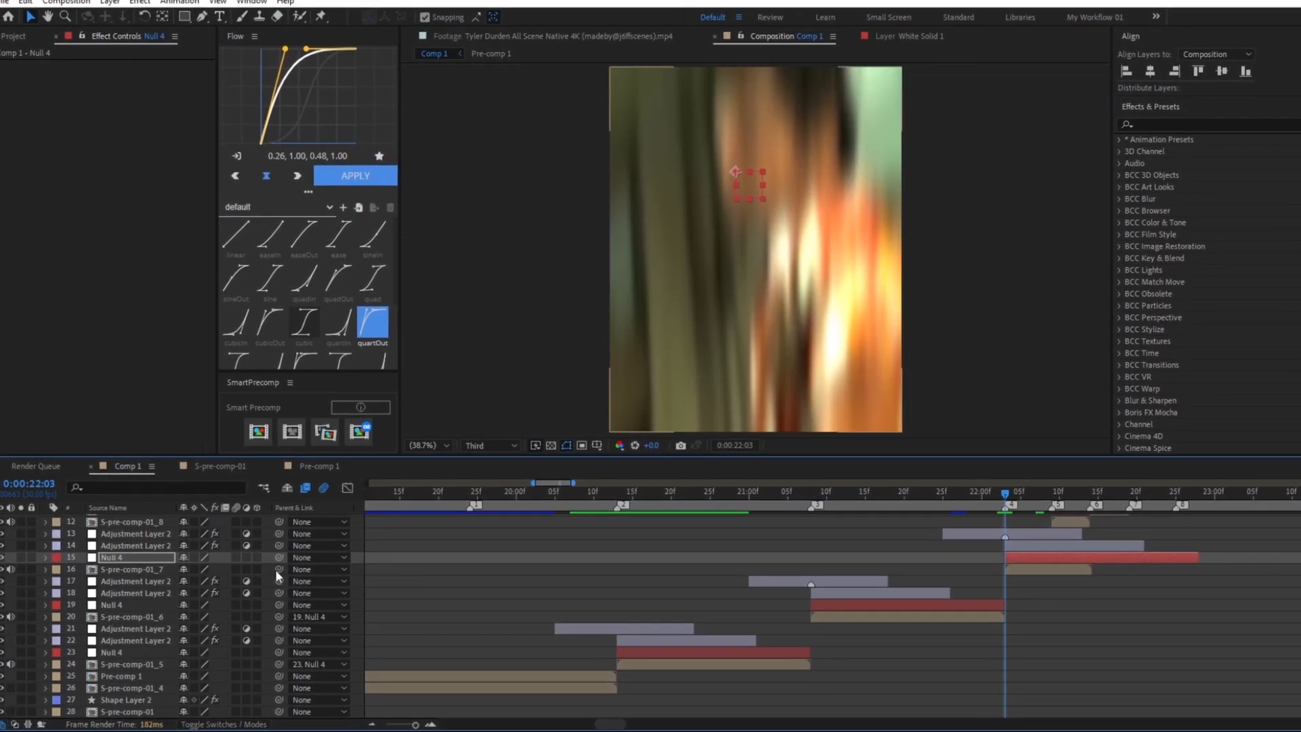
pyautogui.moveTo(275, 571); pyautogui.dragTo(118, 560)
pyautogui.moveTo(1009, 507)
pyautogui.mouseDown()
pyautogui.moveTo(1061, 512)
pyautogui.moveTo(1009, 510)
pyautogui.mouseUp()
# Move the null's ending Scale keyframe to 0:00:22:10 and shorten the null layer to end just after it
pyautogui.click(1062, 564)
pyautogui.press('u')
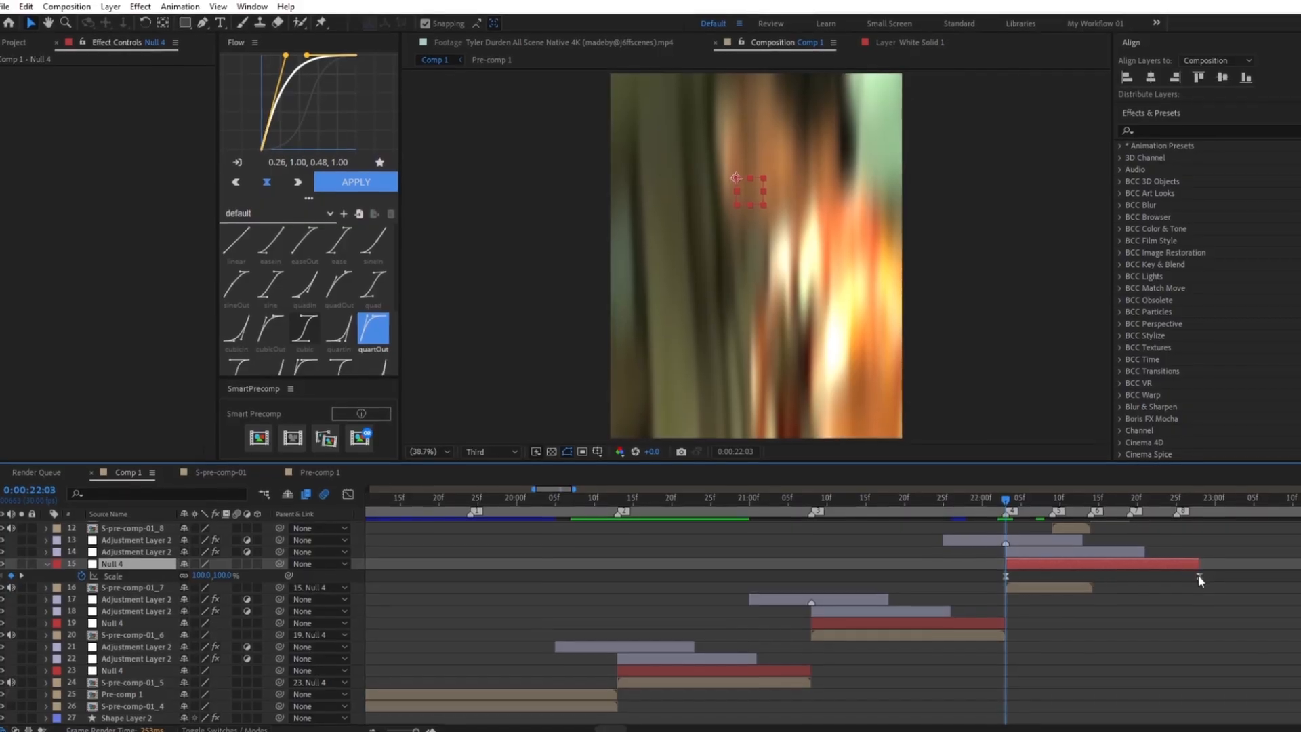
pyautogui.moveTo(1199, 574); pyautogui.dragTo(1060, 574)
pyautogui.moveTo(1198, 562); pyautogui.dragTo(1107, 567)
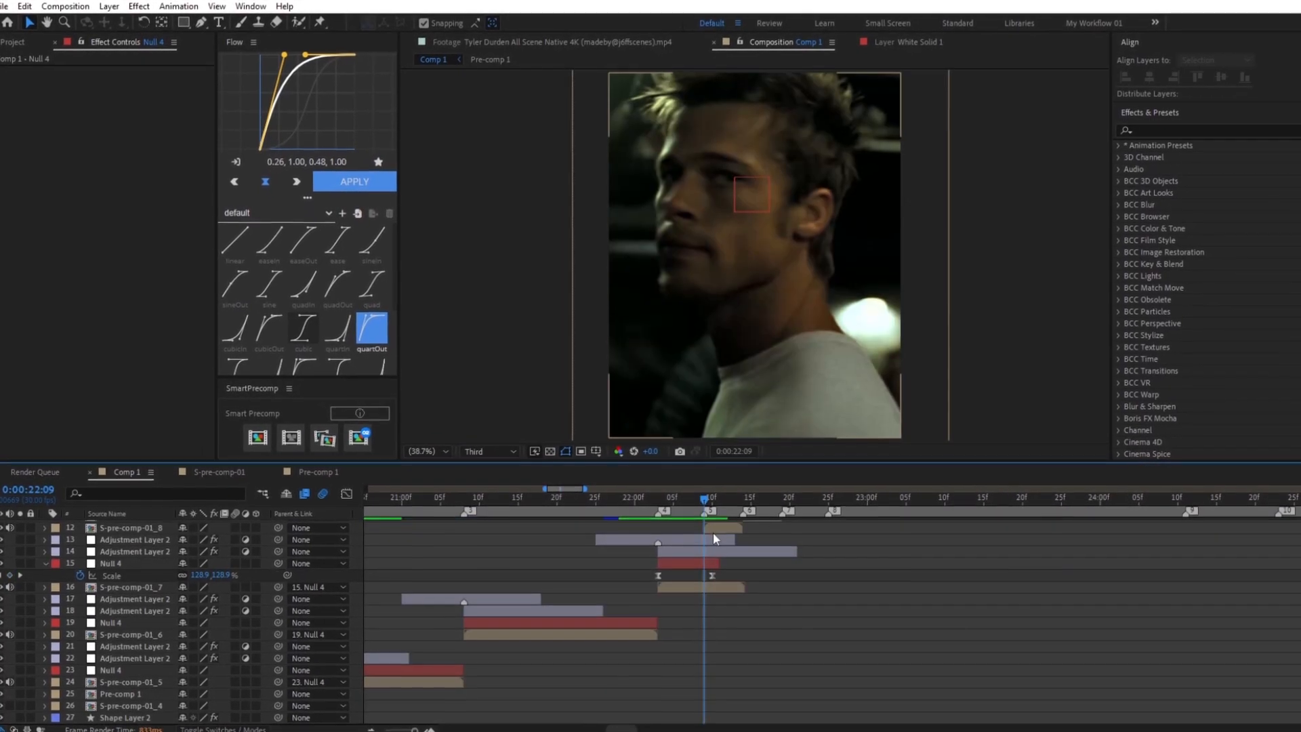
# Create a new adjustment layer and place it directly above S-pre-comp-01_8
pyautogui.scroll(5, 715, 535)
pyautogui.rightClick(275, 619)
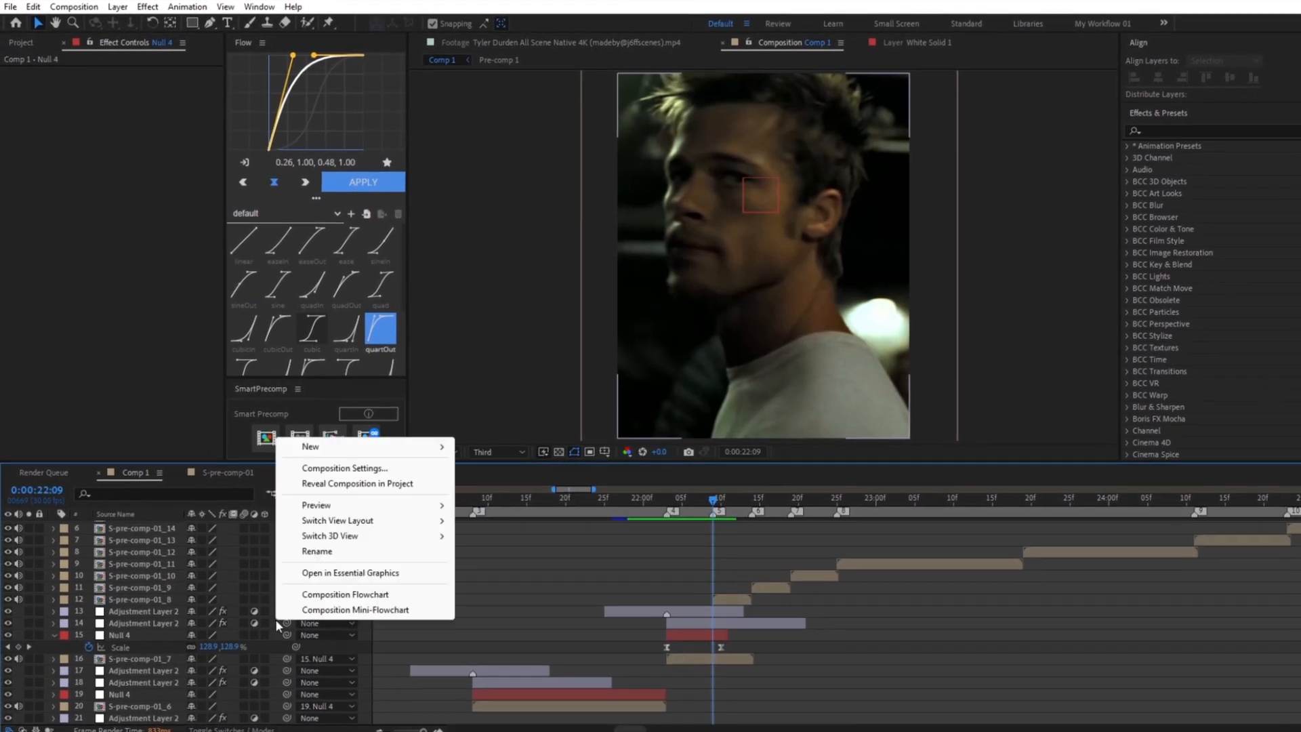
pyautogui.moveTo(332, 445)
pyautogui.click(524, 562)
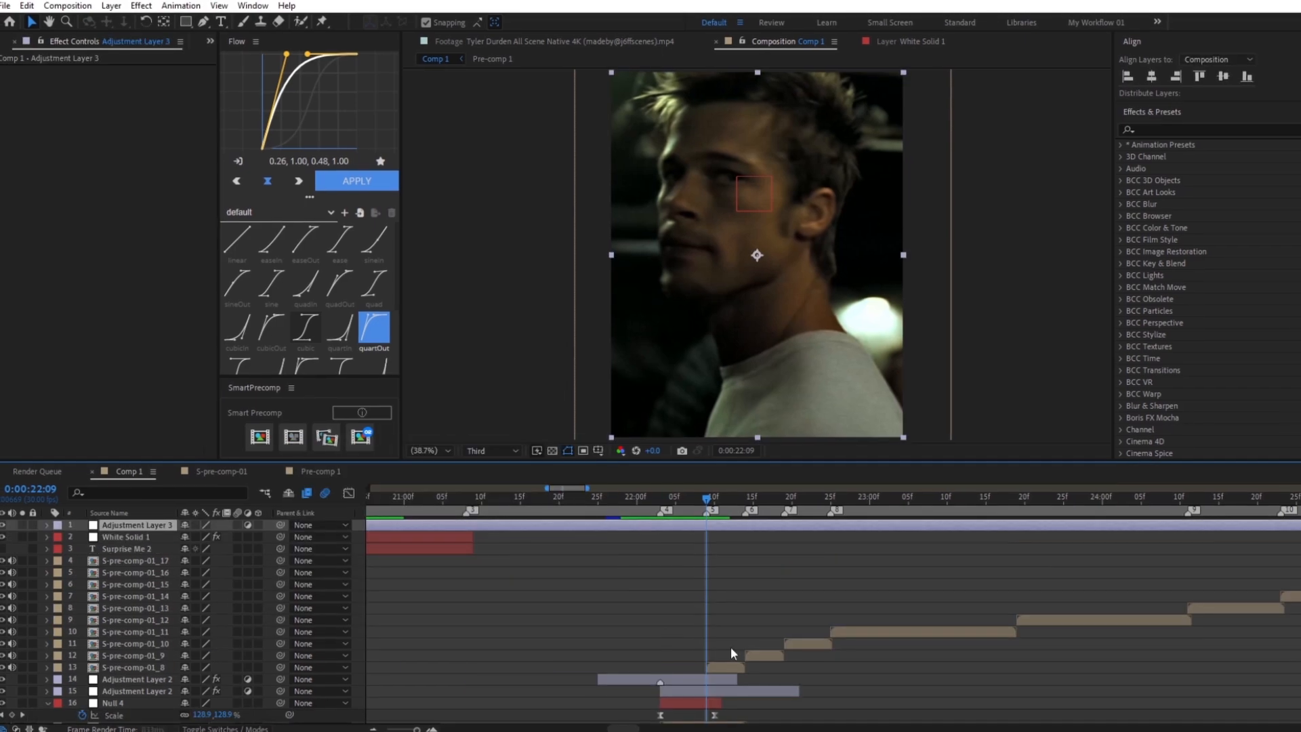
pyautogui.moveTo(136, 527); pyautogui.dragTo(489, 657)
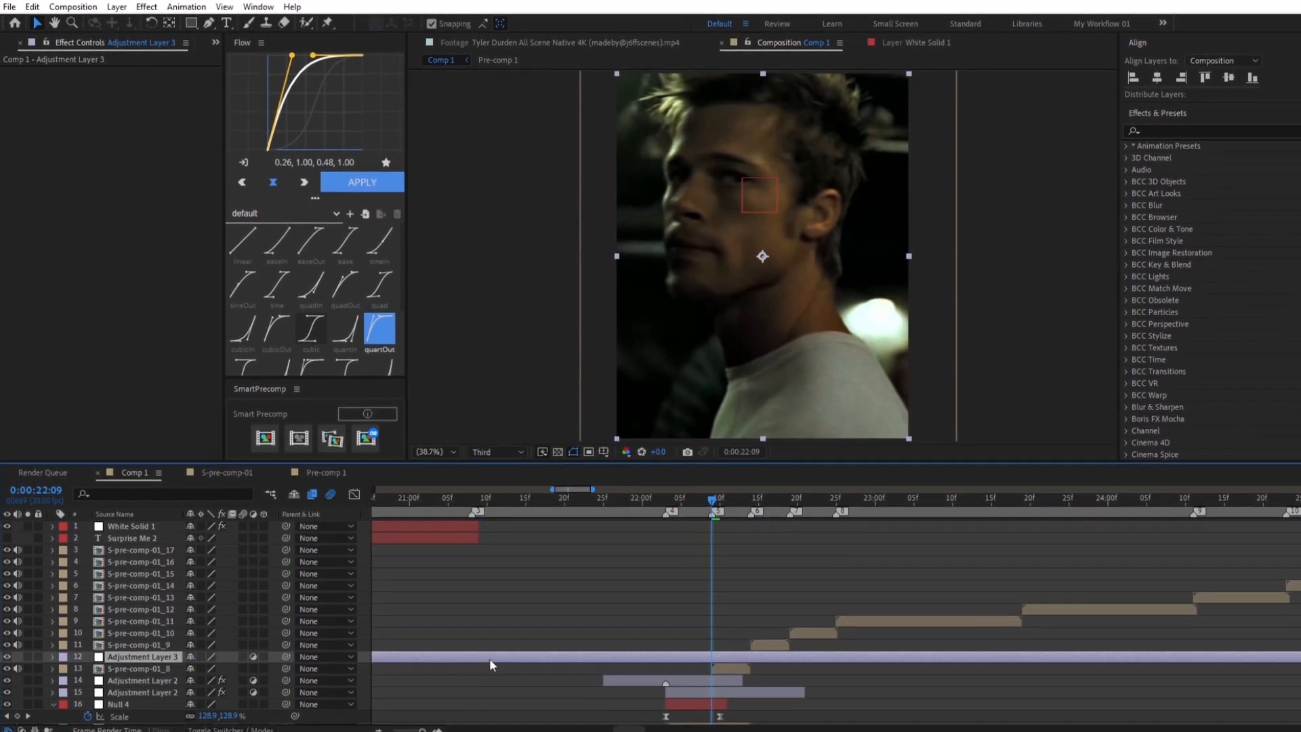
# Split the new adjustment layer at 0:00:22:06 and delete the earlier part
pyautogui.press('=')
pyautogui.press('=')
pyautogui.press('pageup')
pyautogui.press('pageup')
pyautogui.press('pageup')
pyautogui.hotkey('ctrl', 'shift', 'd')
pyautogui.click(605, 671)
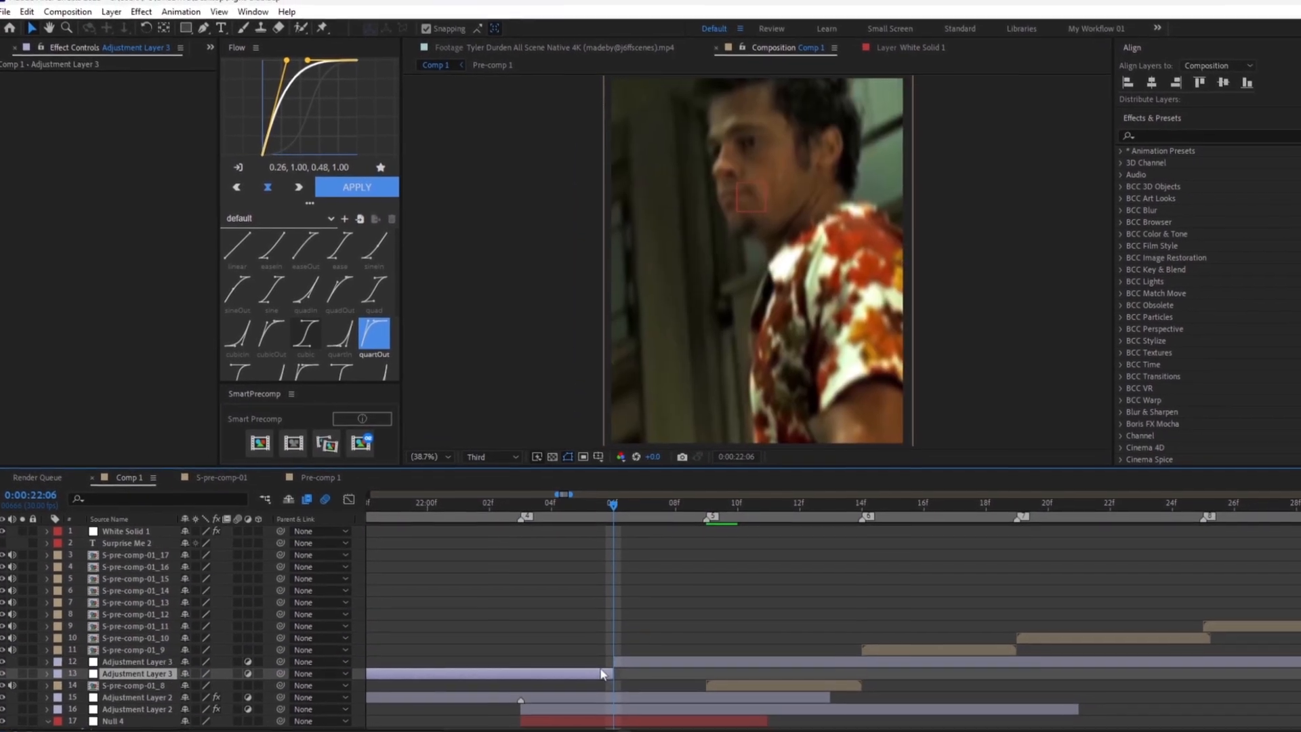
pyautogui.press('Delete')
# Split the remaining adjustment layer at 0:00:22:12 and delete the later part
pyautogui.click(788, 503)
pyautogui.click(787, 655)
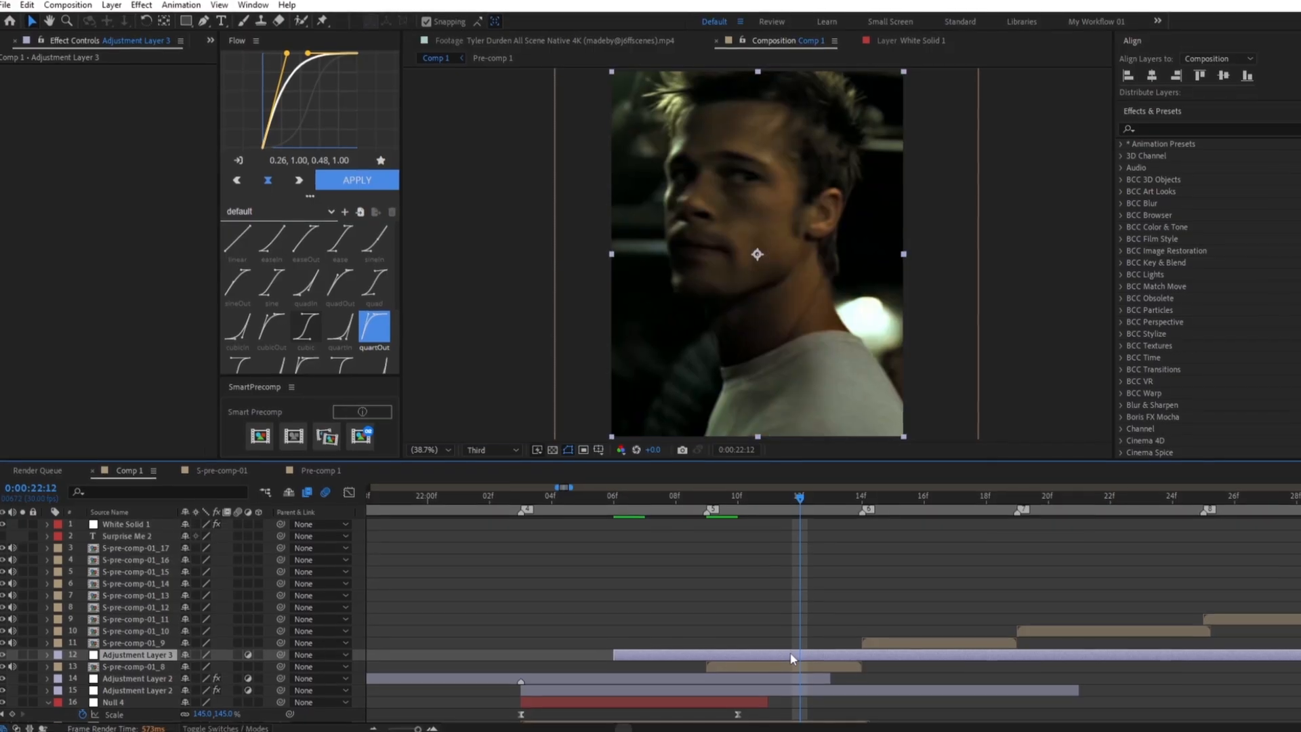
pyautogui.hotkey('ctrl', 'shift', 'd')
pyautogui.press('Delete')
# Go to the cut at 0:00:22:09 and apply the CC Wide Time effect to Adjustment Layer 3
pyautogui.click(707, 500)
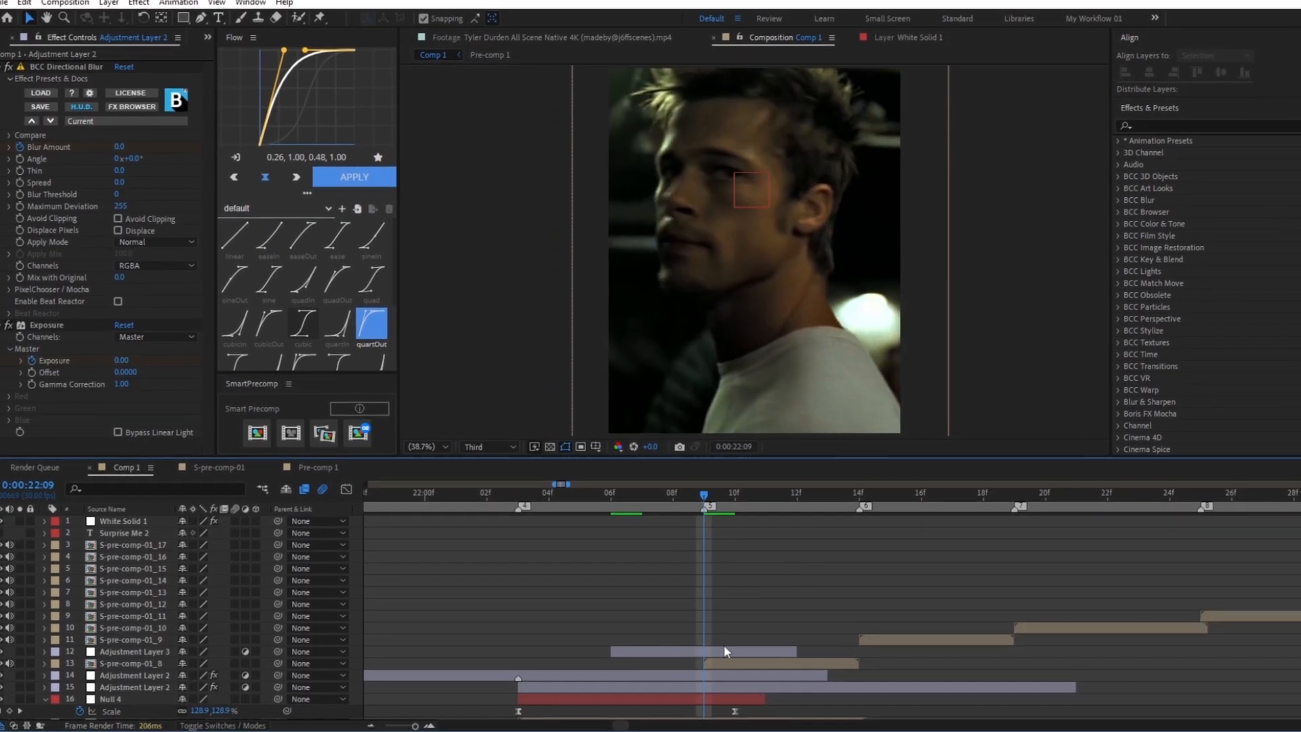
pyautogui.click(727, 656)
pyautogui.hotkey('ctrl', 'space')
pyautogui.write('cc wi')
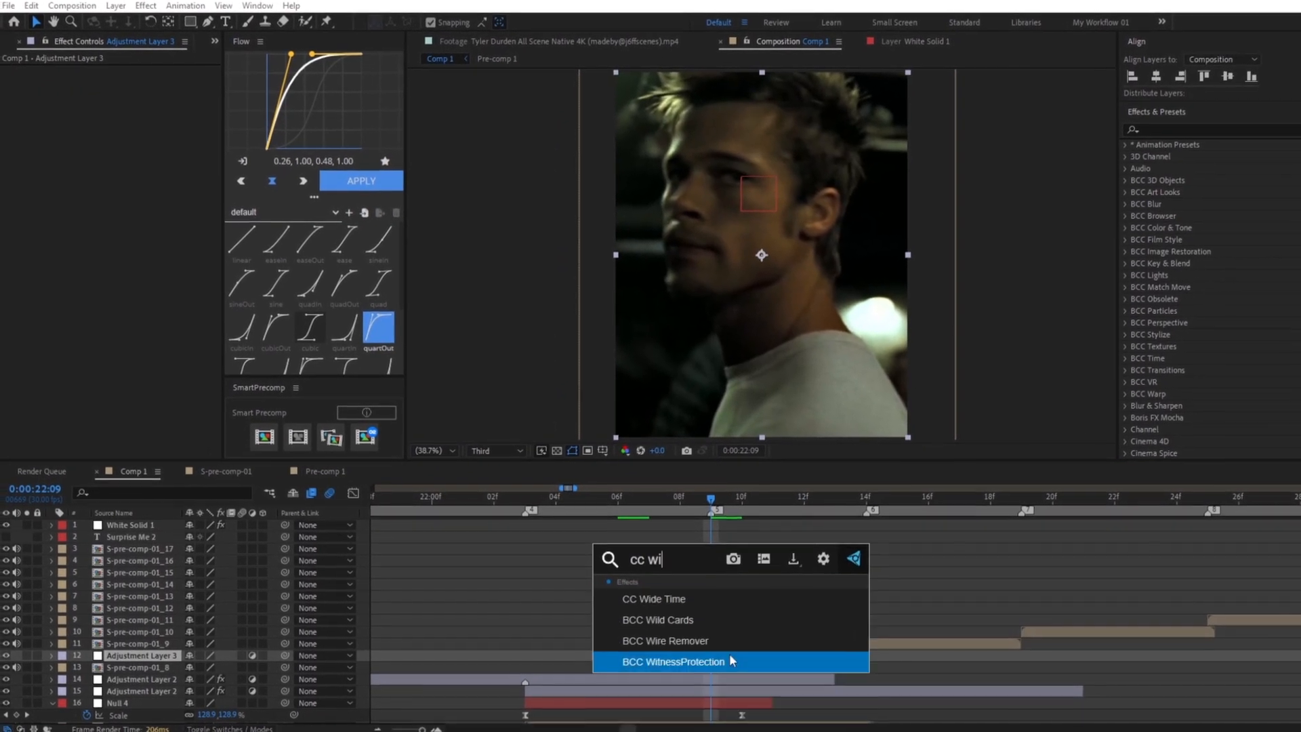
pyautogui.click(670, 598)
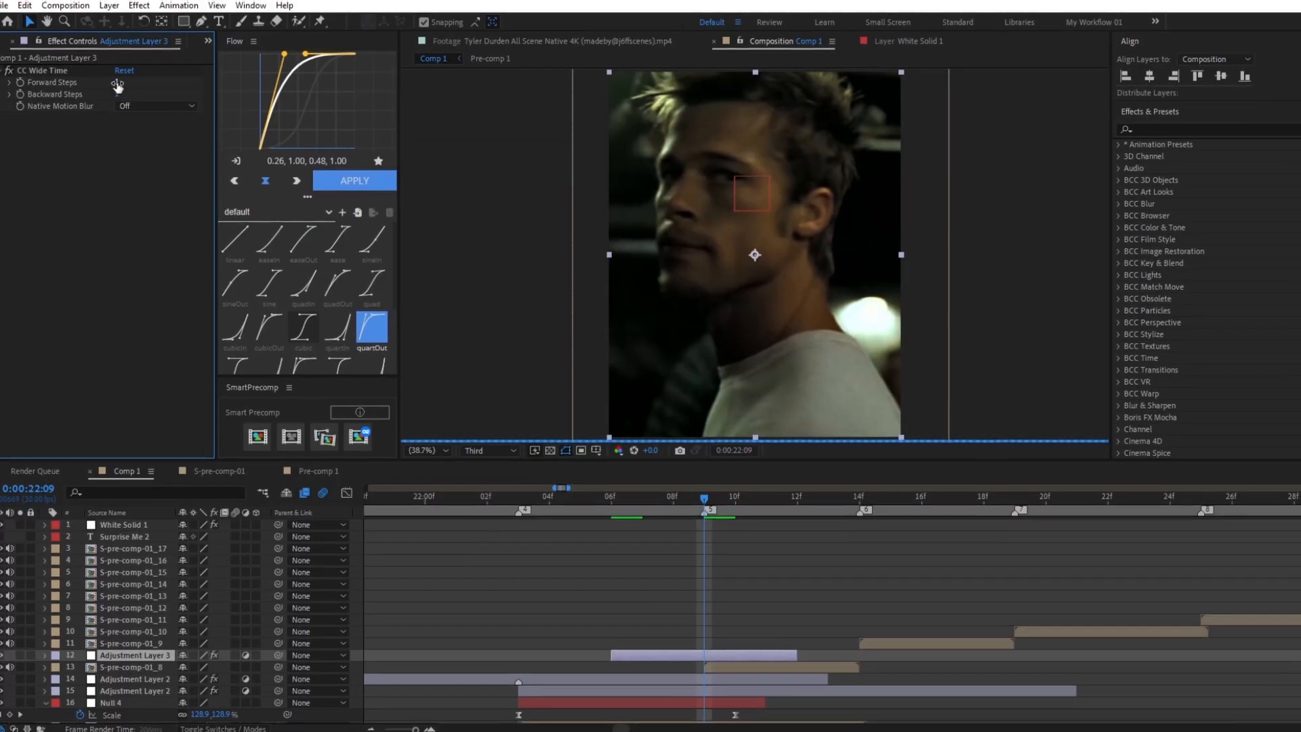
# Keyframe CC Wide Time's Forward Steps at 4 and Backward Steps at 5 at 0:00:22:09, with Native Motion Blur on
pyautogui.click(125, 85)
pyautogui.write('4')
pyautogui.press('Tab')
pyautogui.write('5')
pyautogui.press('Return')
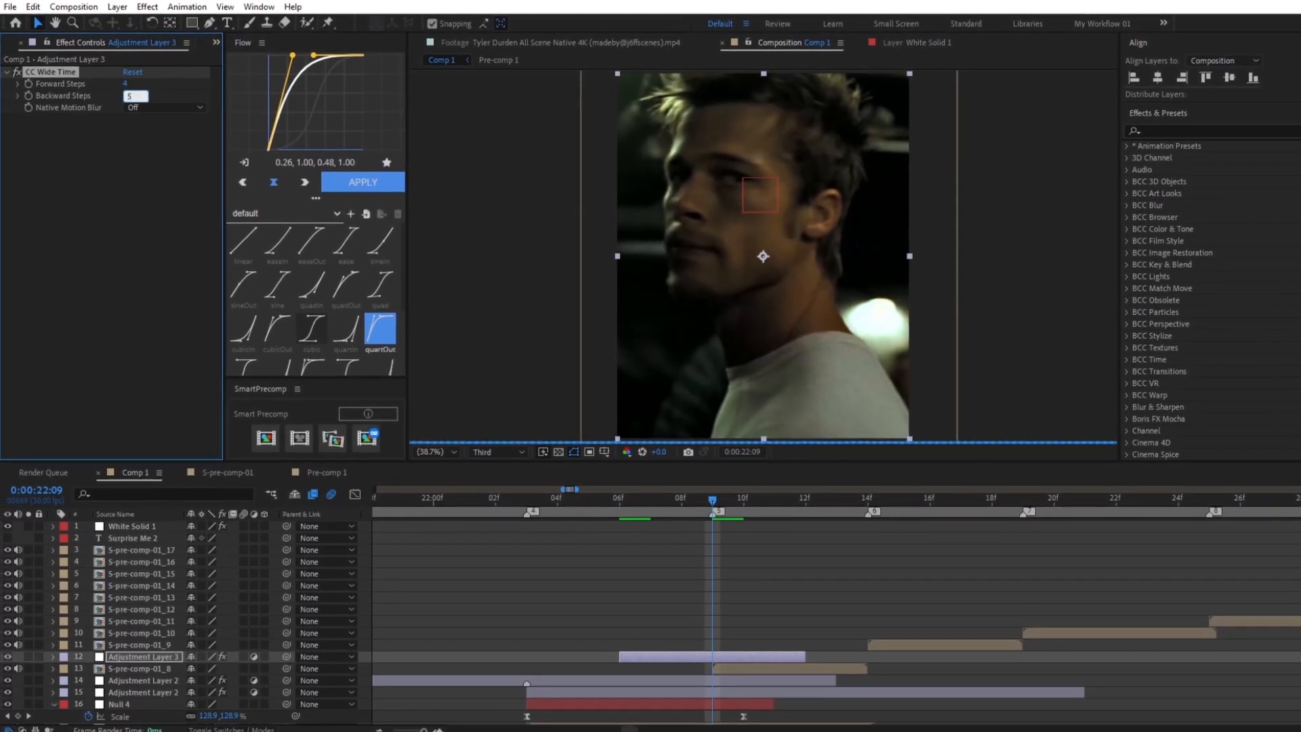
pyautogui.click(139, 108)
pyautogui.click(144, 142)
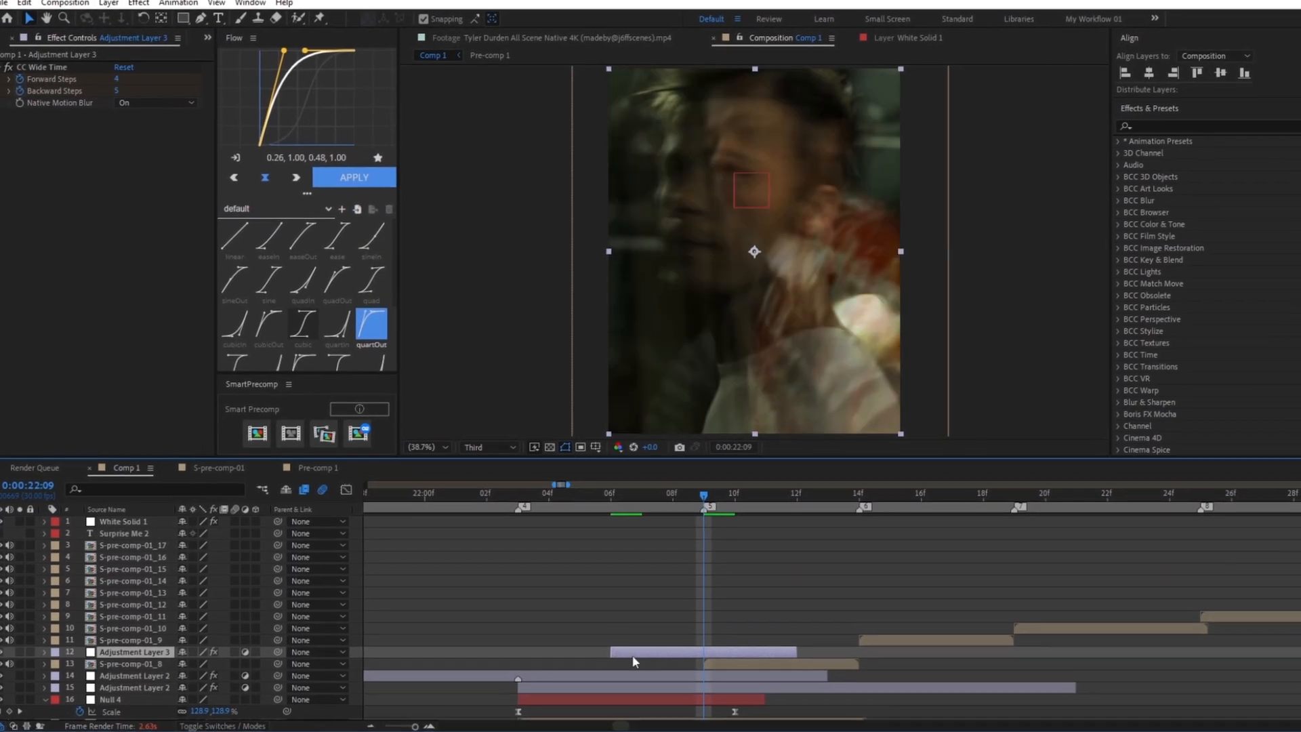
# Keyframe Forward Steps and Backward Steps at 0 at 0:00:22:06, the start of the adjustment layer
pyautogui.click(609, 509)
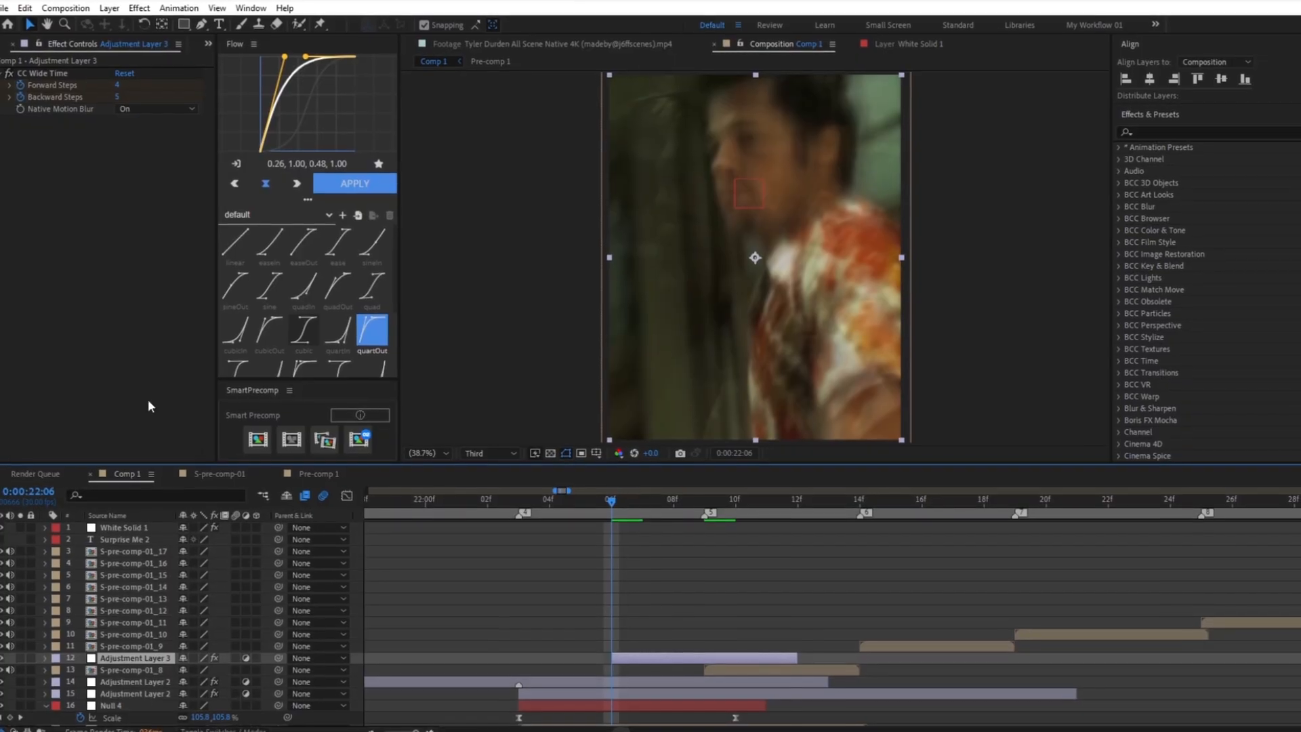
pyautogui.press('u')
pyautogui.click(186, 679)
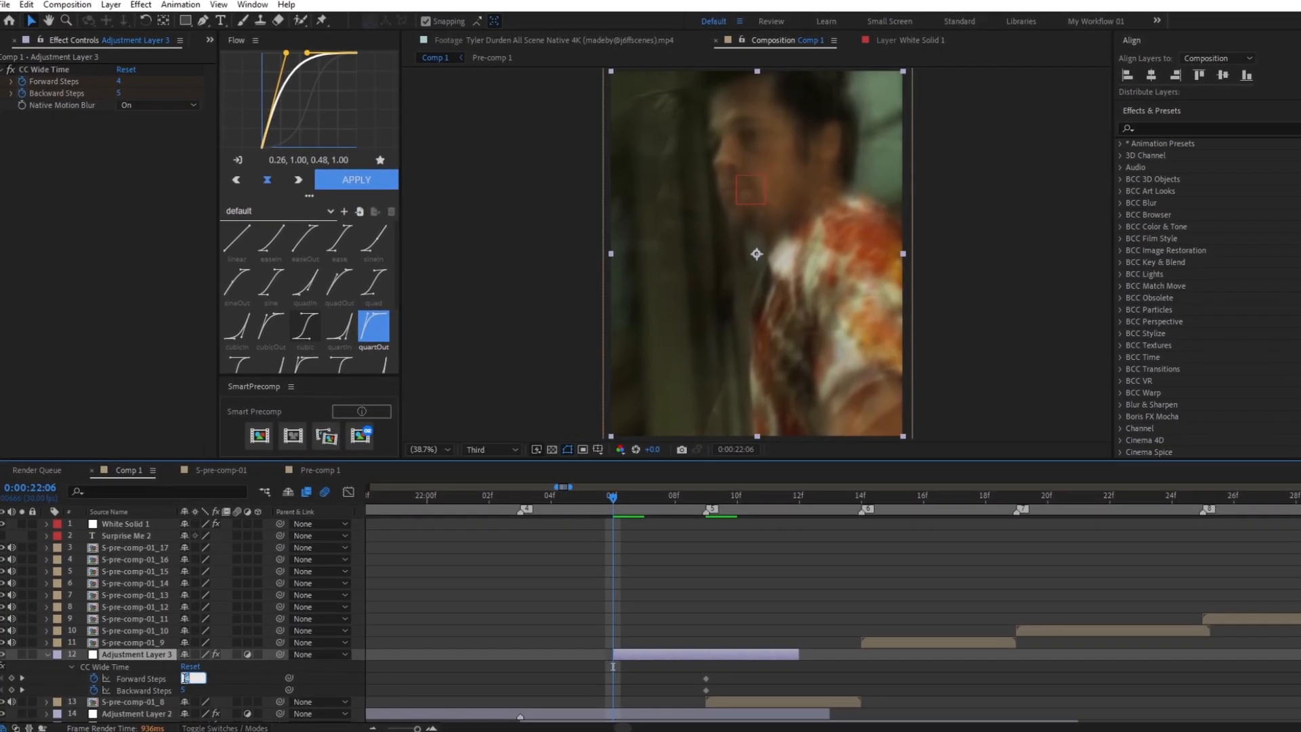
pyautogui.write('0')
pyautogui.press('Return')
pyautogui.click(183, 692)
pyautogui.write('0')
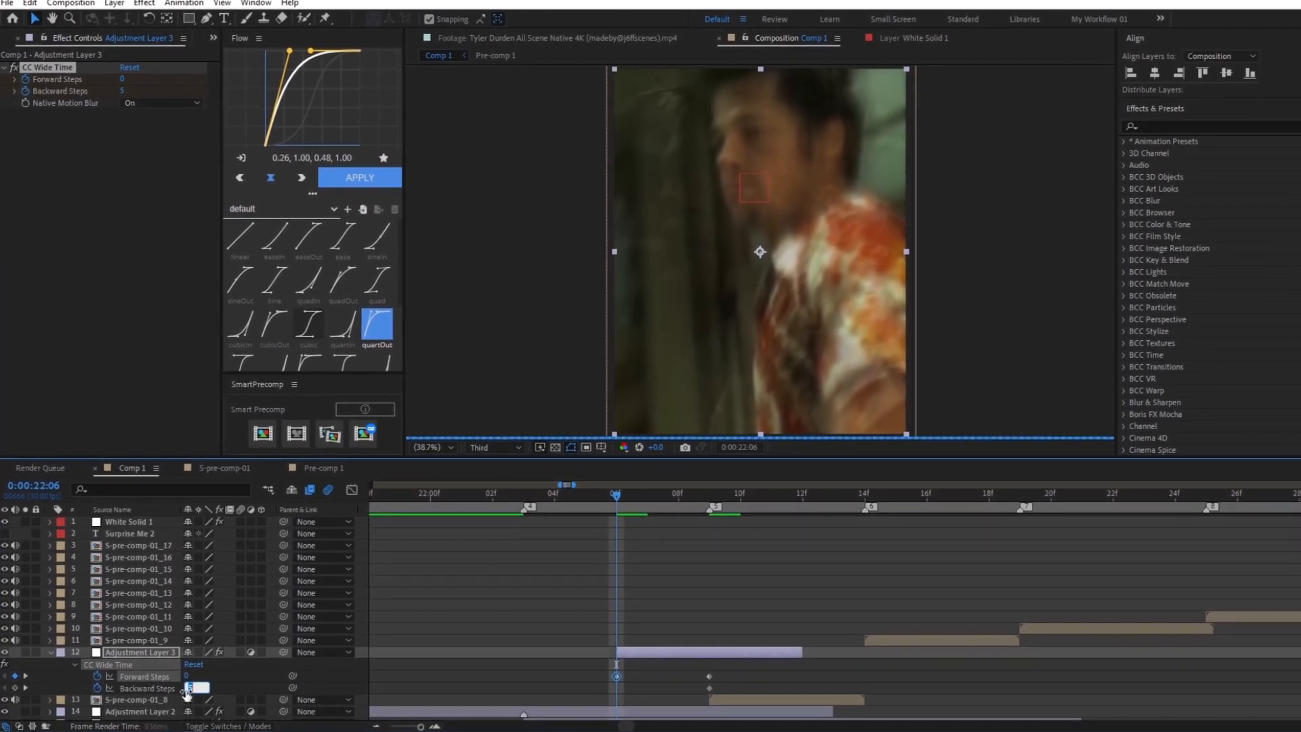
pyautogui.press('Return')
# Keyframe Forward Steps and Backward Steps at 0 at 0:00:22:12 and apply Easy Ease to all CC Wide Time keyframes
pyautogui.click(798, 502)
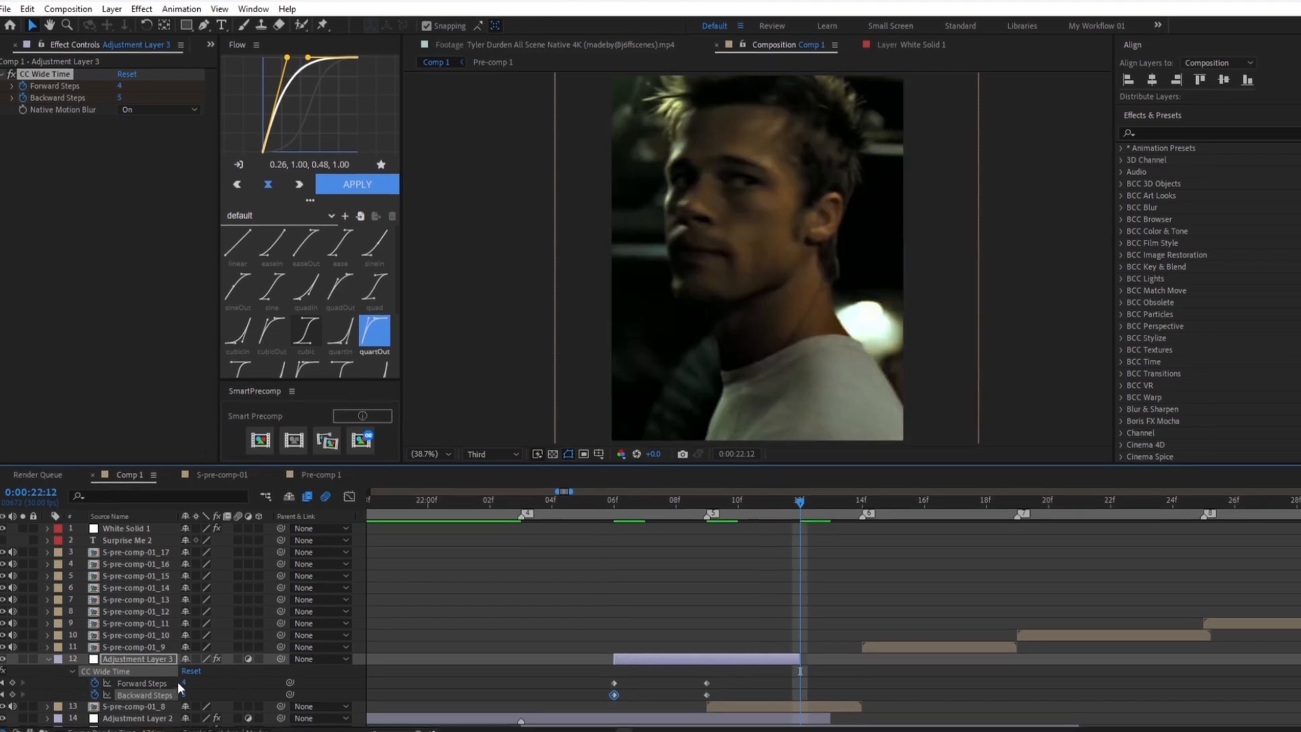
pyautogui.click(186, 691)
pyautogui.press('Return')
pyautogui.click(178, 679)
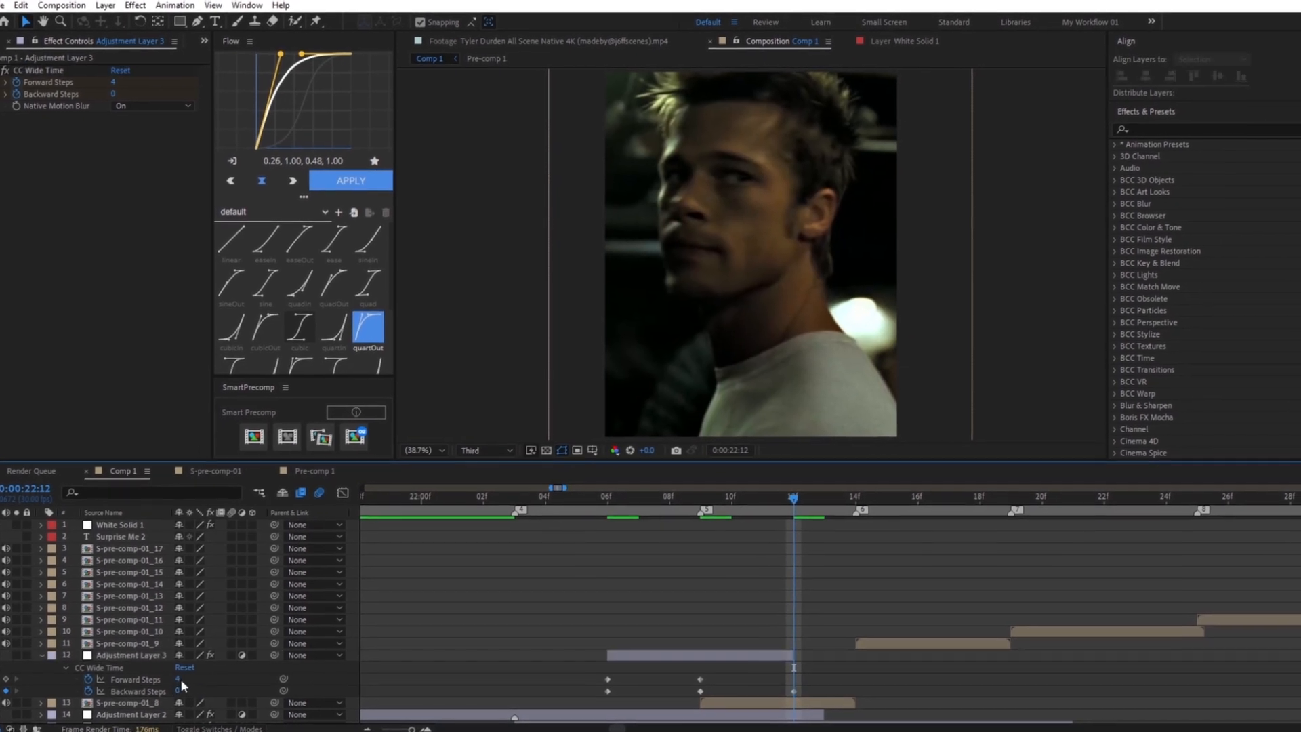
pyautogui.write('0')
pyautogui.press('Return')
pyautogui.moveTo(824, 674); pyautogui.dragTo(596, 702)
pyautogui.press('F9')
# Play back and scrub the CC Wide Time blend across the cut at 0:00:22:09
pyautogui.click(619, 502)
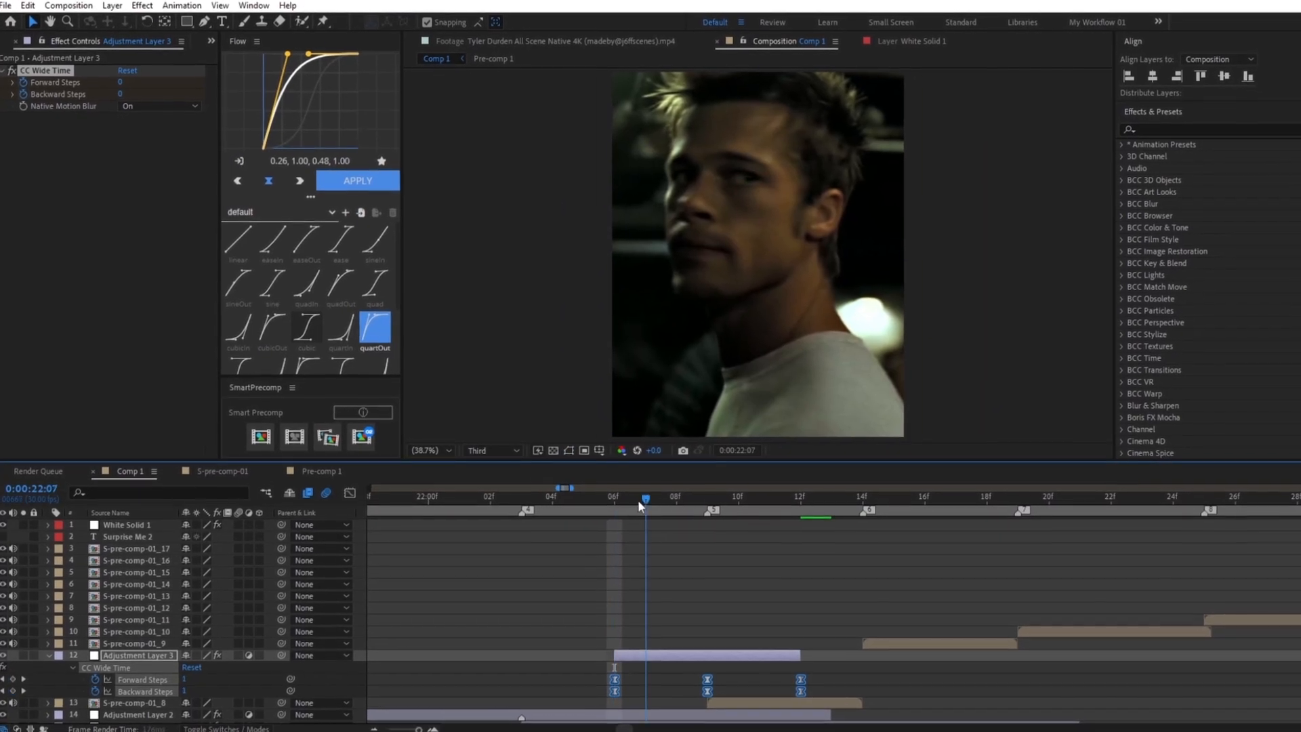
pyautogui.click(718, 514)
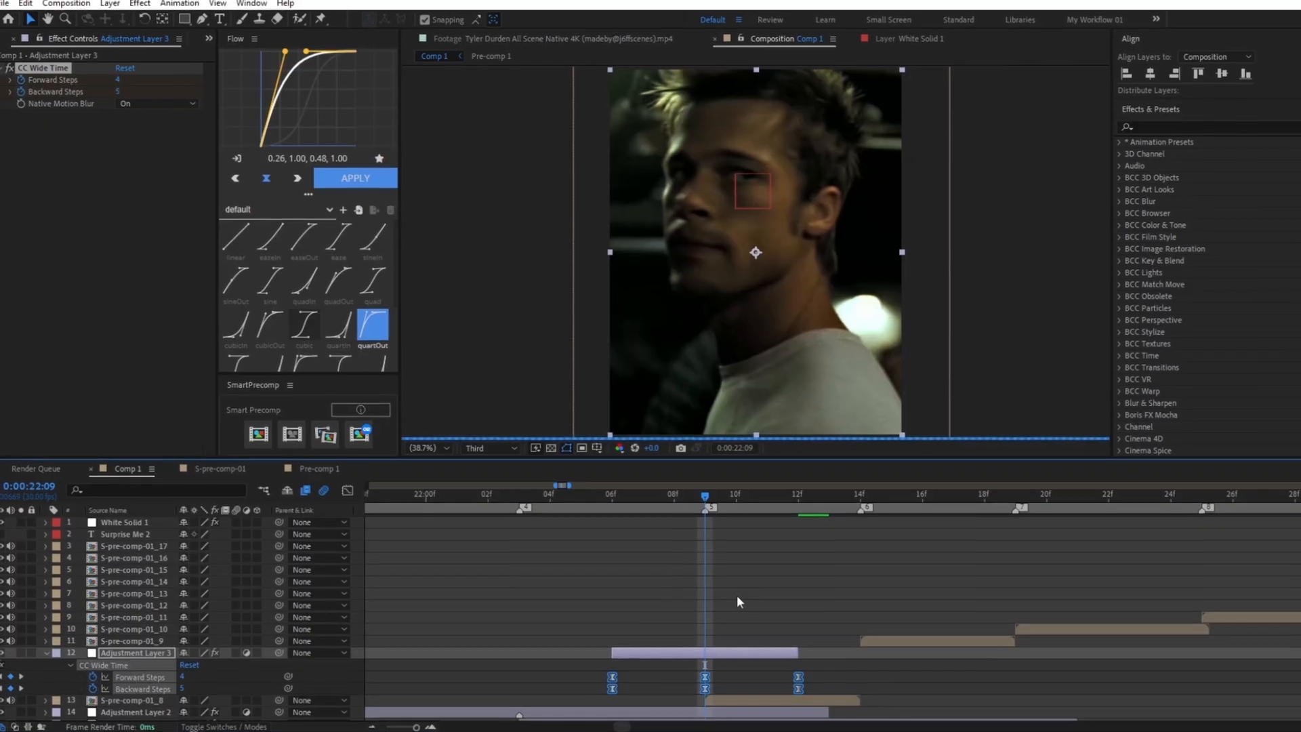
pyautogui.moveTo(650, 509); pyautogui.dragTo(608, 517)
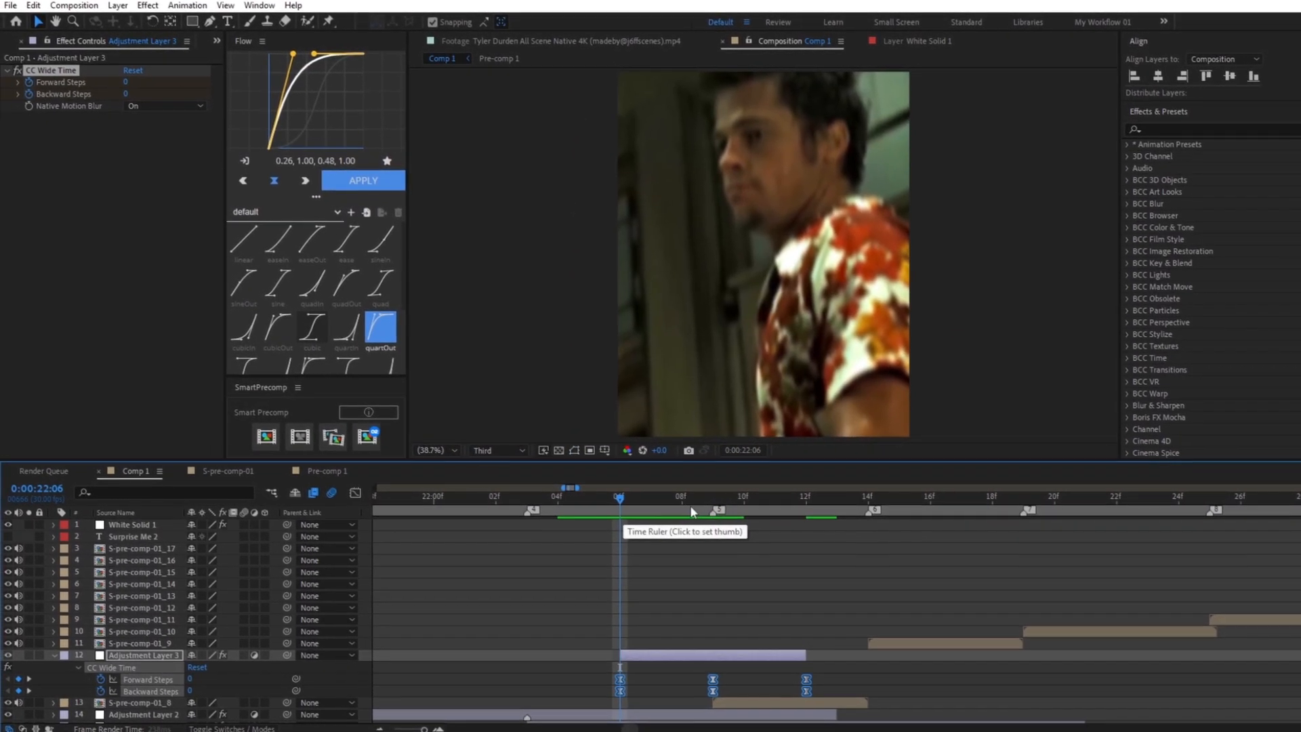
pyautogui.click(653, 498)
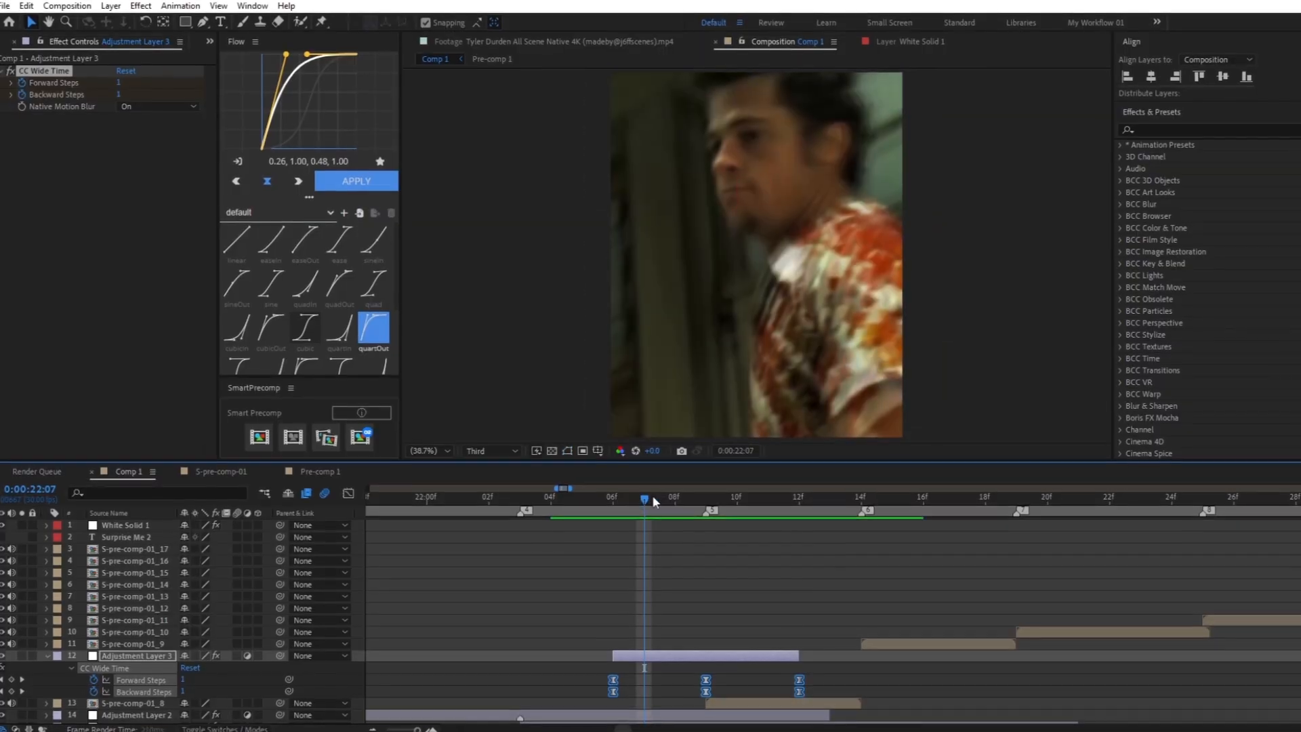
# Duplicate the Twitch adjustment layer above Adjustment Layer 3, align its peak with the 0:00:22:09 cut and reveal its Amount keyframes
pyautogui.moveTo(758, 500); pyautogui.dragTo(701, 514)
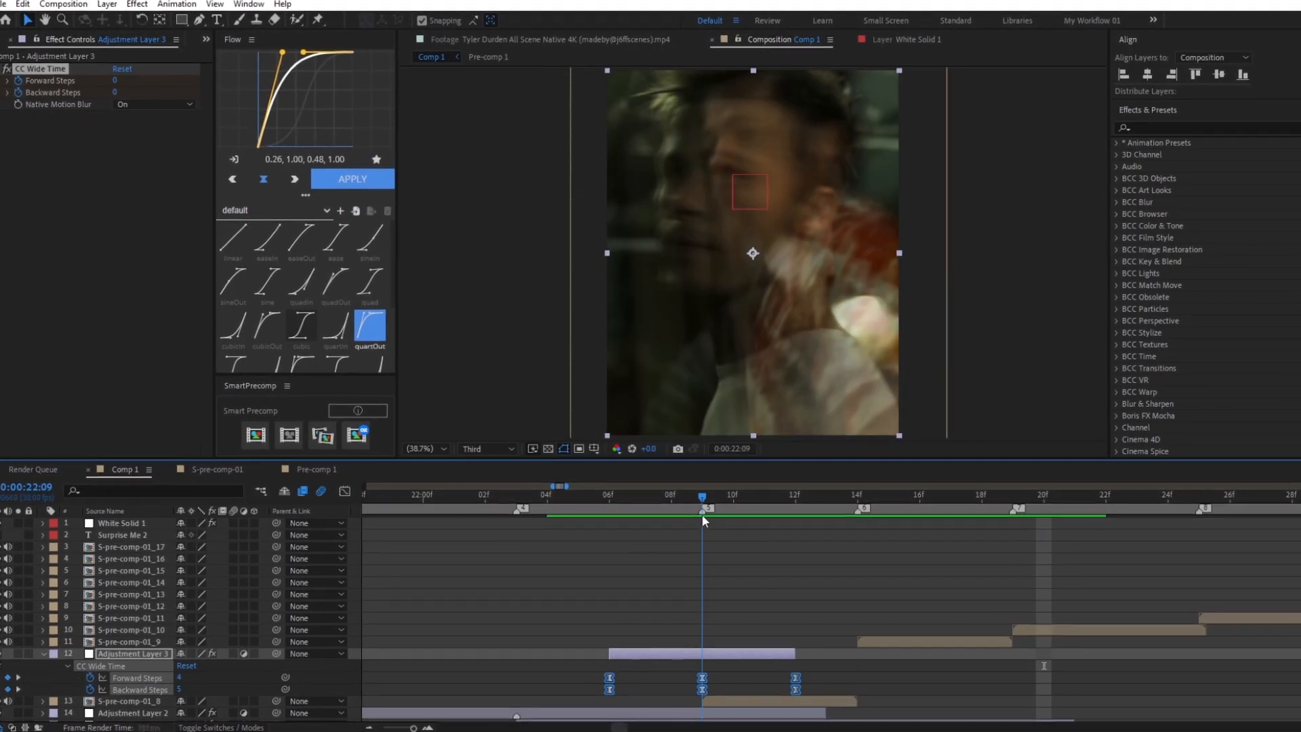
pyautogui.scroll(-3, 752, 589)
pyautogui.click(571, 641)
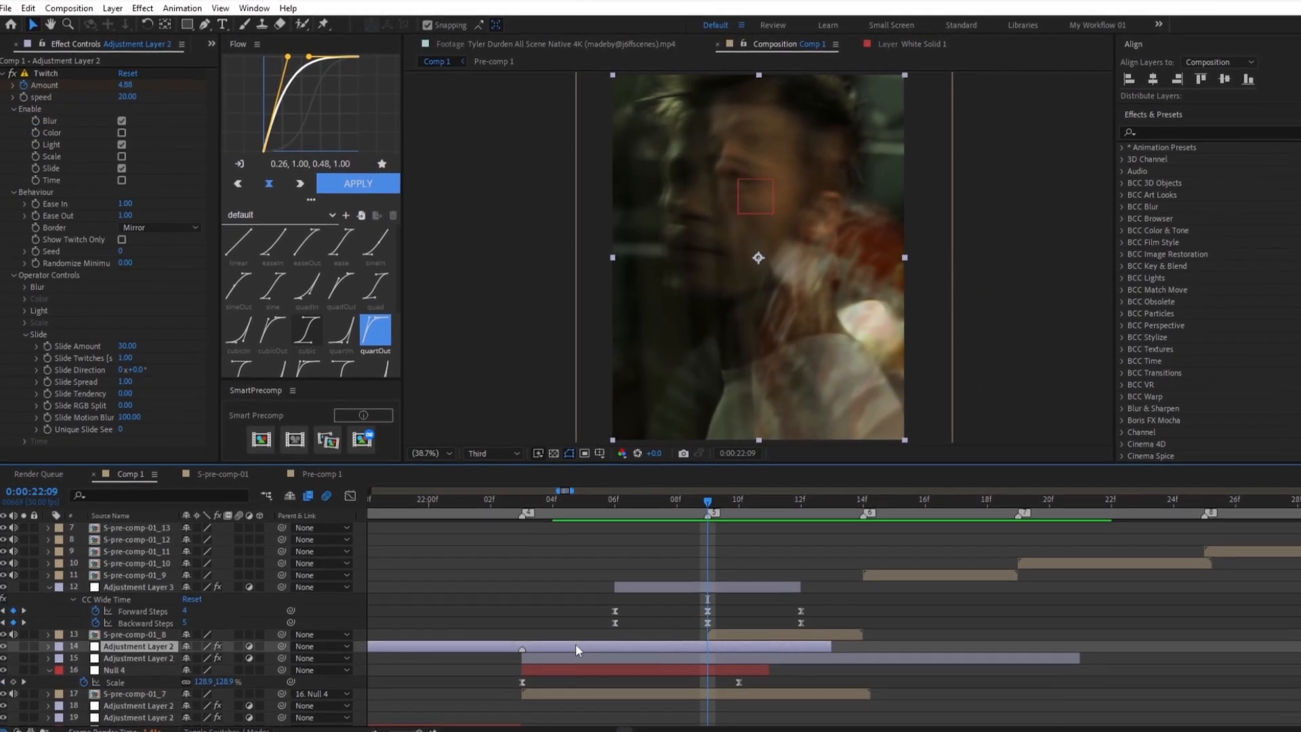
pyautogui.moveTo(577, 647); pyautogui.dragTo(766, 590)
pyautogui.press('u')
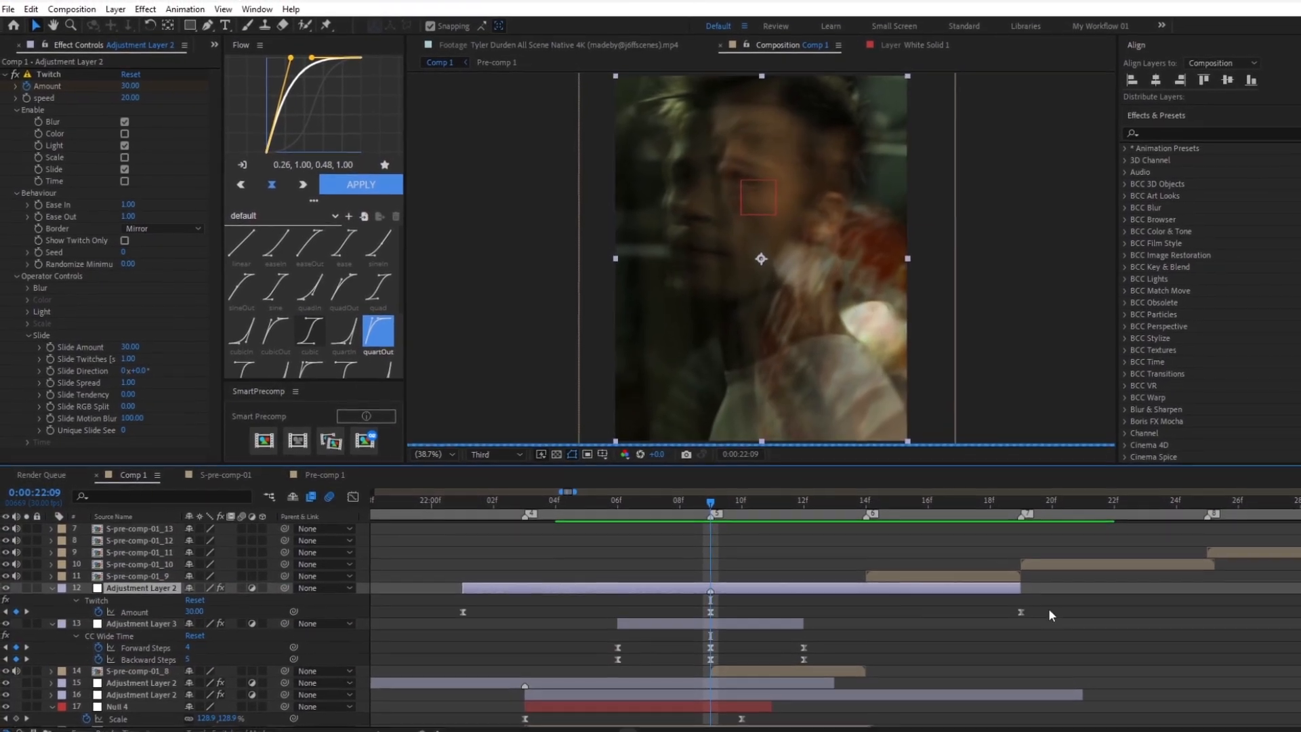
# Tighten the Twitch layer to start at 0:00:22:06, with its last Amount keyframe and out point at 0:00:22:13
pyautogui.moveTo(1049, 603); pyautogui.dragTo(856, 591)
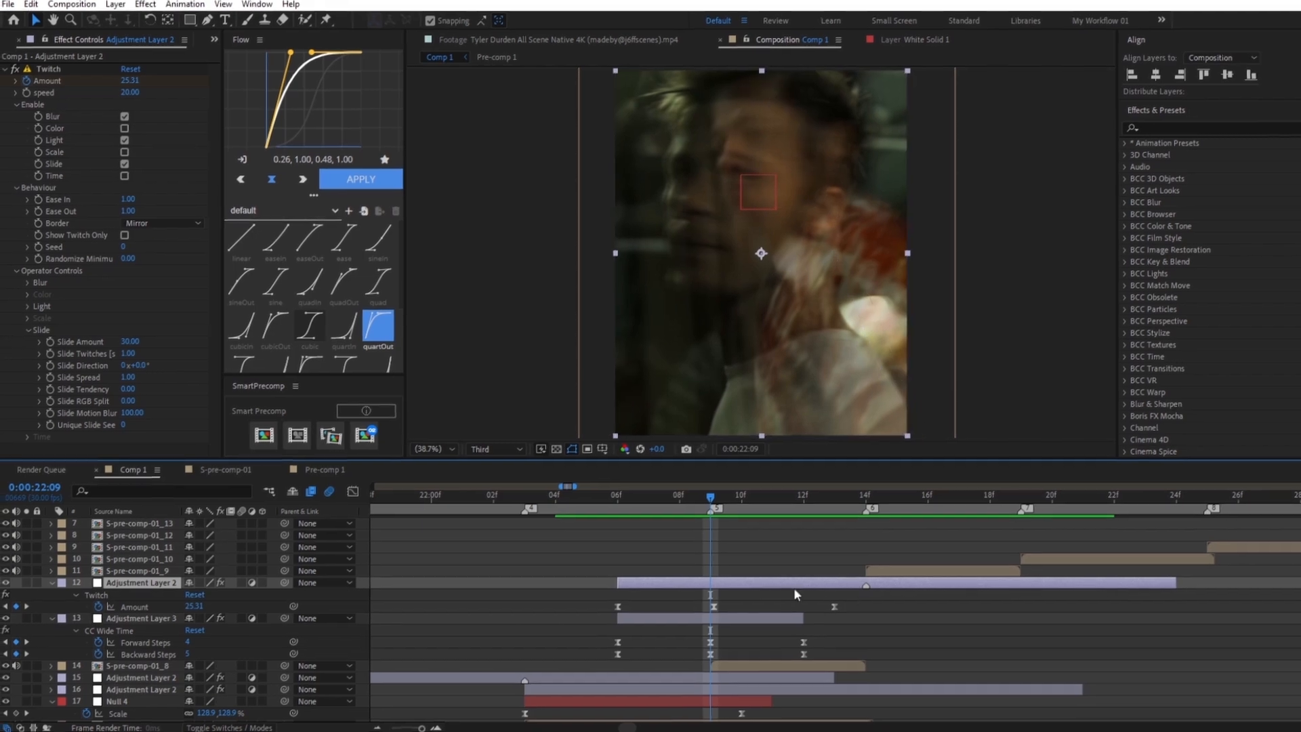
pyautogui.click(837, 611)
pyautogui.click(839, 509)
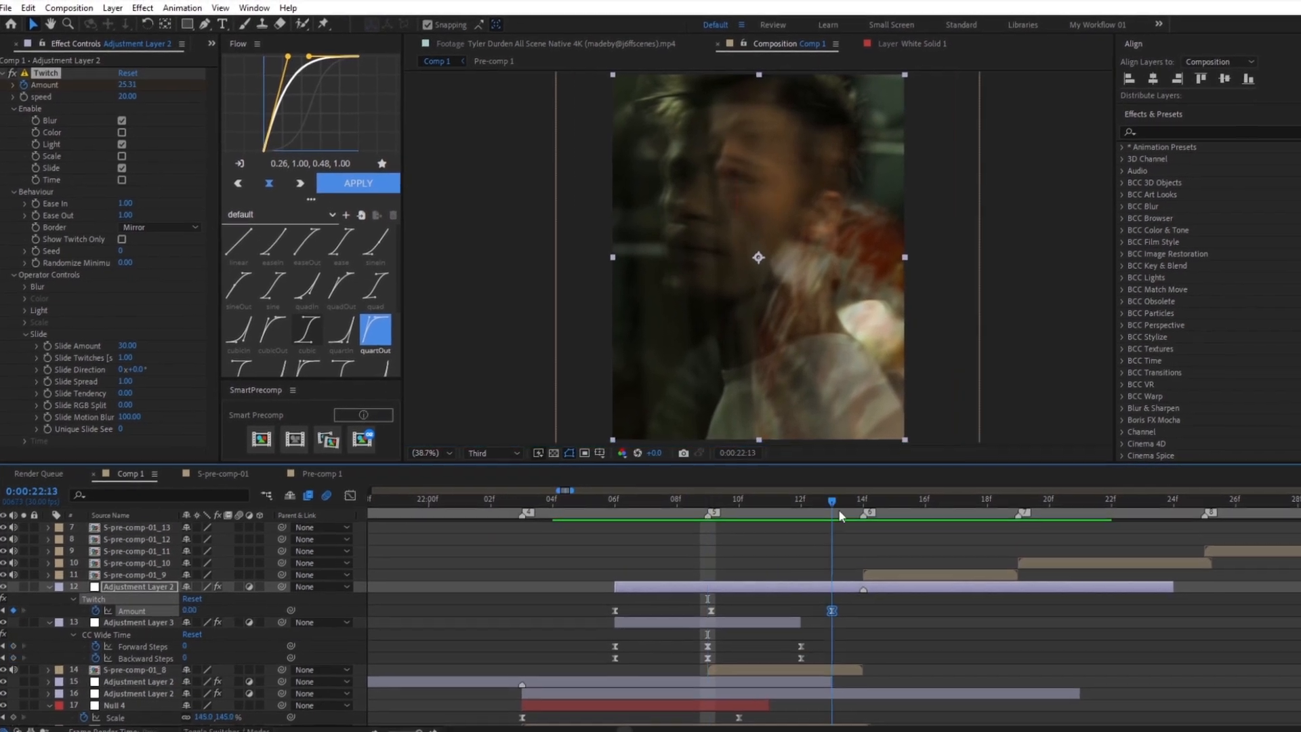
pyautogui.hotkey('alt', ']')
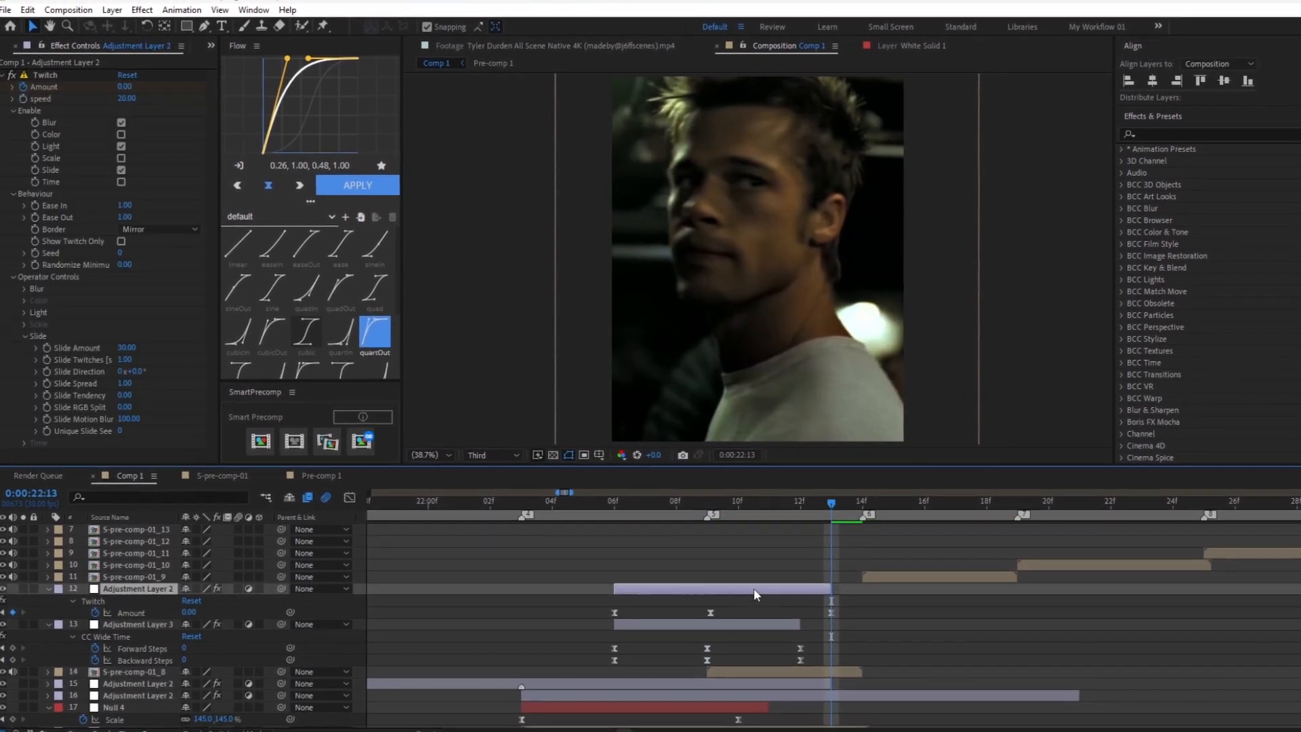
# Duplicate the Twitch and CC Wide Time adjustment layers above S-pre-comp-01_9 and center their keyframe peaks on the cut at marker 6
pyautogui.click(734, 618)
pyautogui.keyDown('ctrl'); pyautogui.click(723, 583); pyautogui.keyUp('ctrl')
pyautogui.hotkey('ctrl', 'd')
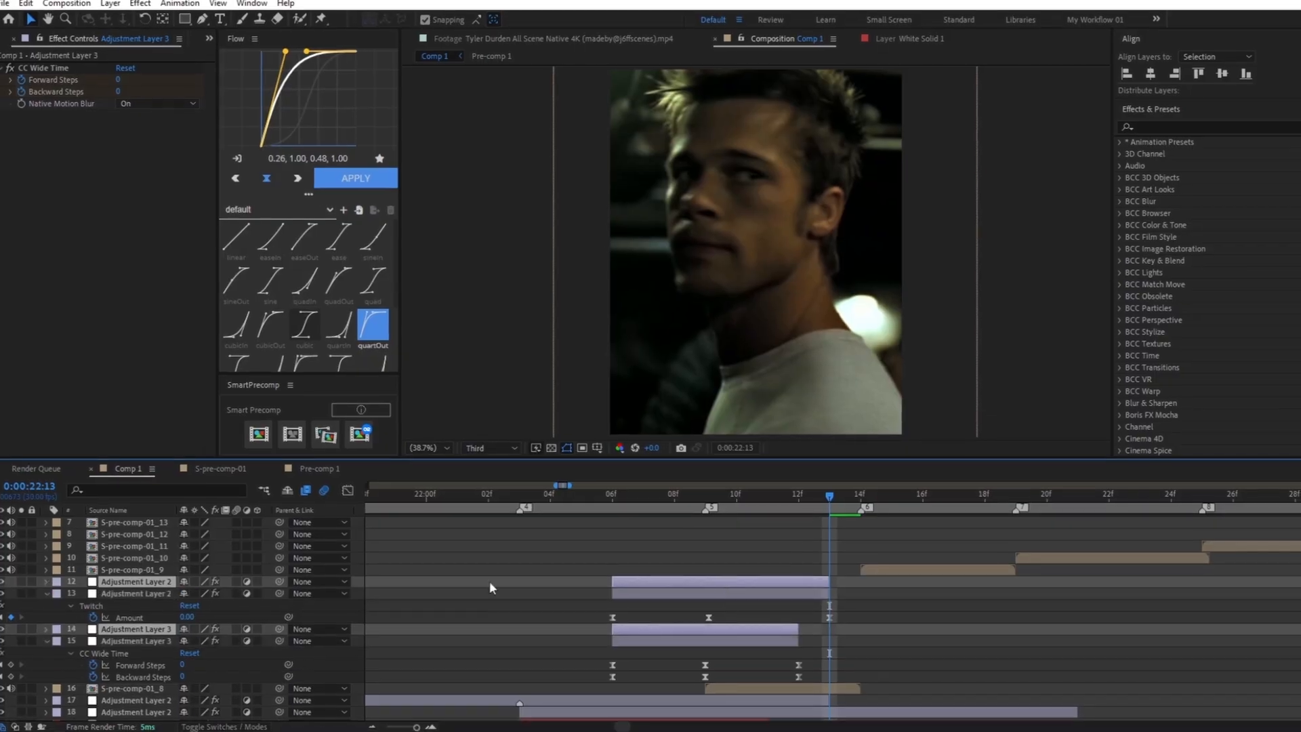
pyautogui.moveTo(128, 584); pyautogui.dragTo(126, 563)
pyautogui.moveTo(679, 582); pyautogui.dragTo(869, 601)
pyautogui.press('u')
pyautogui.click(1021, 611)
# Duplicate the Twitch and CC Wide Time layers above S-pre-comp-01_10 and center their keyframe peaks on the cut at marker 7
pyautogui.click(916, 606)
pyautogui.keyDown('ctrl'); pyautogui.click(905, 572); pyautogui.keyUp('ctrl')
pyautogui.hotkey('ctrl', 'd')
pyautogui.moveTo(163, 573); pyautogui.dragTo(166, 559)
pyautogui.moveTo(819, 572); pyautogui.dragTo(1005, 580)
pyautogui.press('u')
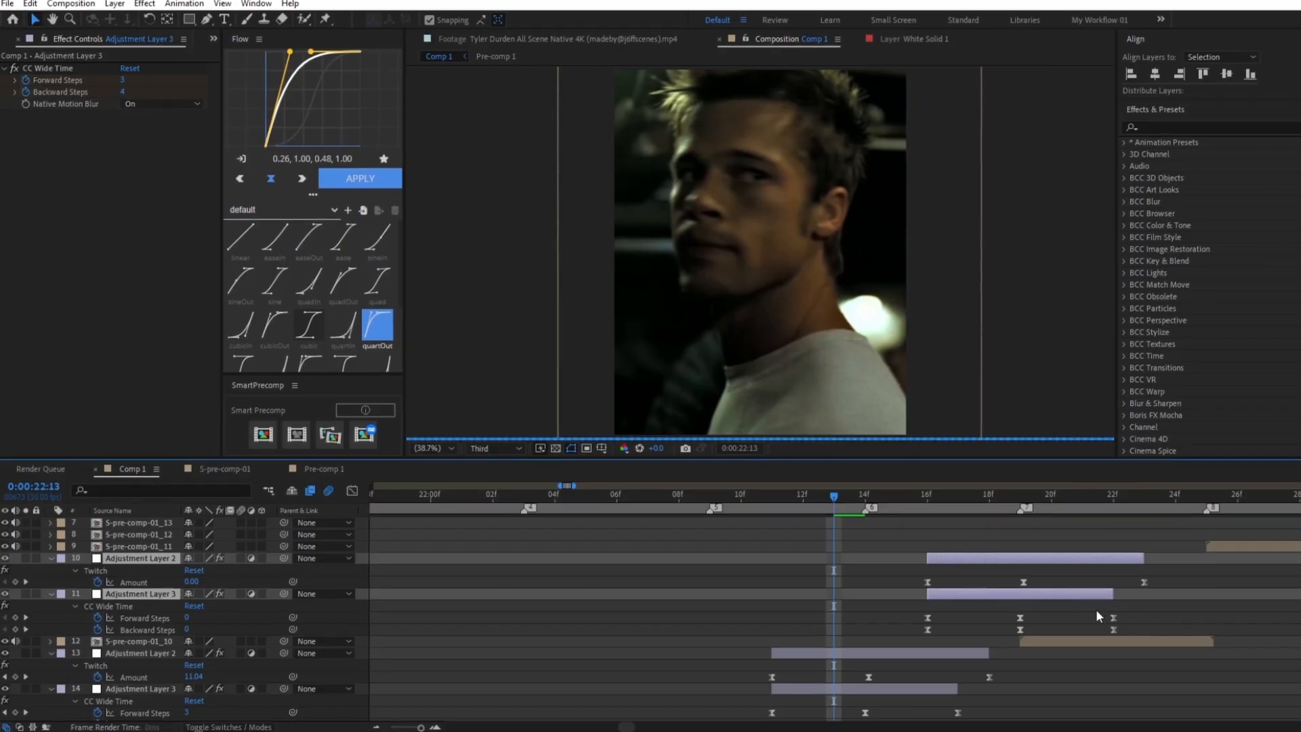
# Duplicate the Twitch and CC Wide Time pair above S-pre-comp-01_11 and center it on the cut at marker 8
pyautogui.hotkey('ctrl', 'd')
pyautogui.moveTo(157, 561); pyautogui.dragTo(150, 544)
pyautogui.moveTo(964, 561); pyautogui.dragTo(1203, 587)
pyautogui.press('u')
# Collapse the revealed keyframe properties of the Twitch and CC Wide Time adjustment layers over S-pre-comp-01_8 to S-pre-comp-01_10
pyautogui.moveTo(620, 729); pyautogui.dragTo(624, 728)
pyautogui.click(49, 592)
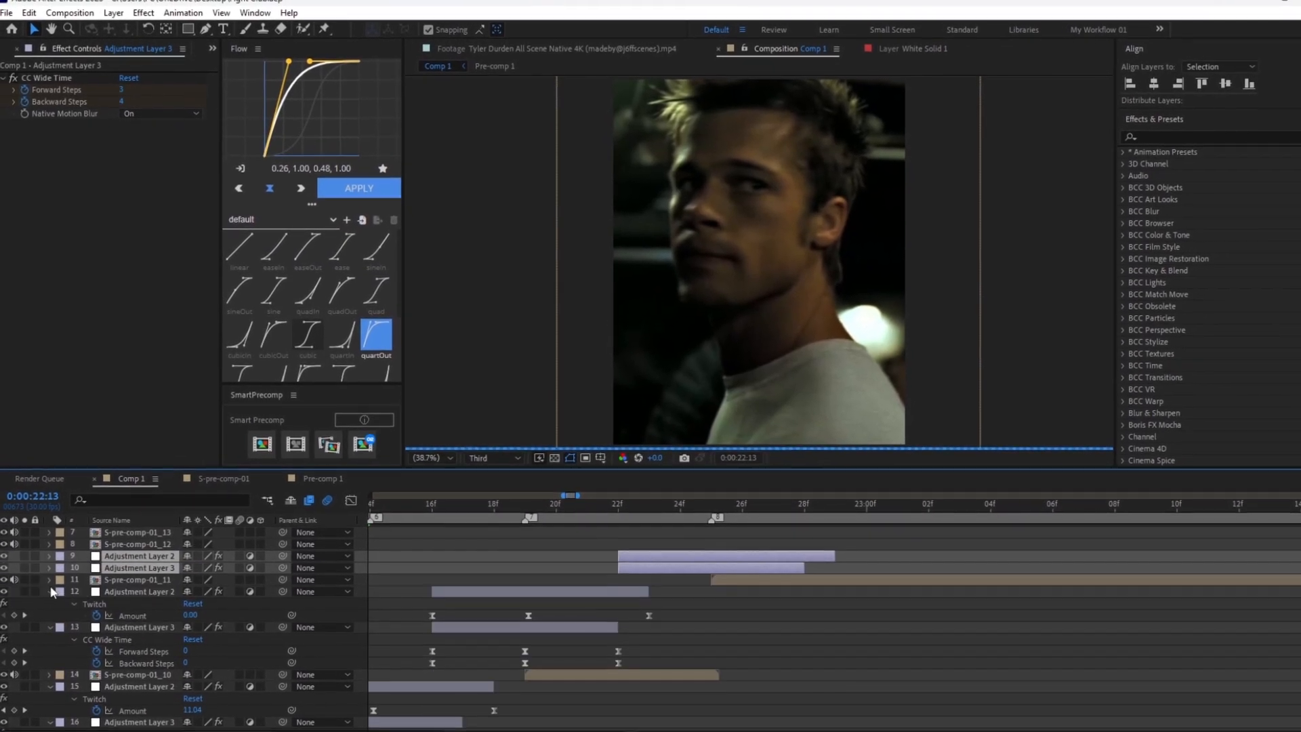
pyautogui.click(49, 593)
pyautogui.click(49, 605)
pyautogui.click(49, 628)
pyautogui.click(49, 640)
pyautogui.hscroll(-6, 366, 588)
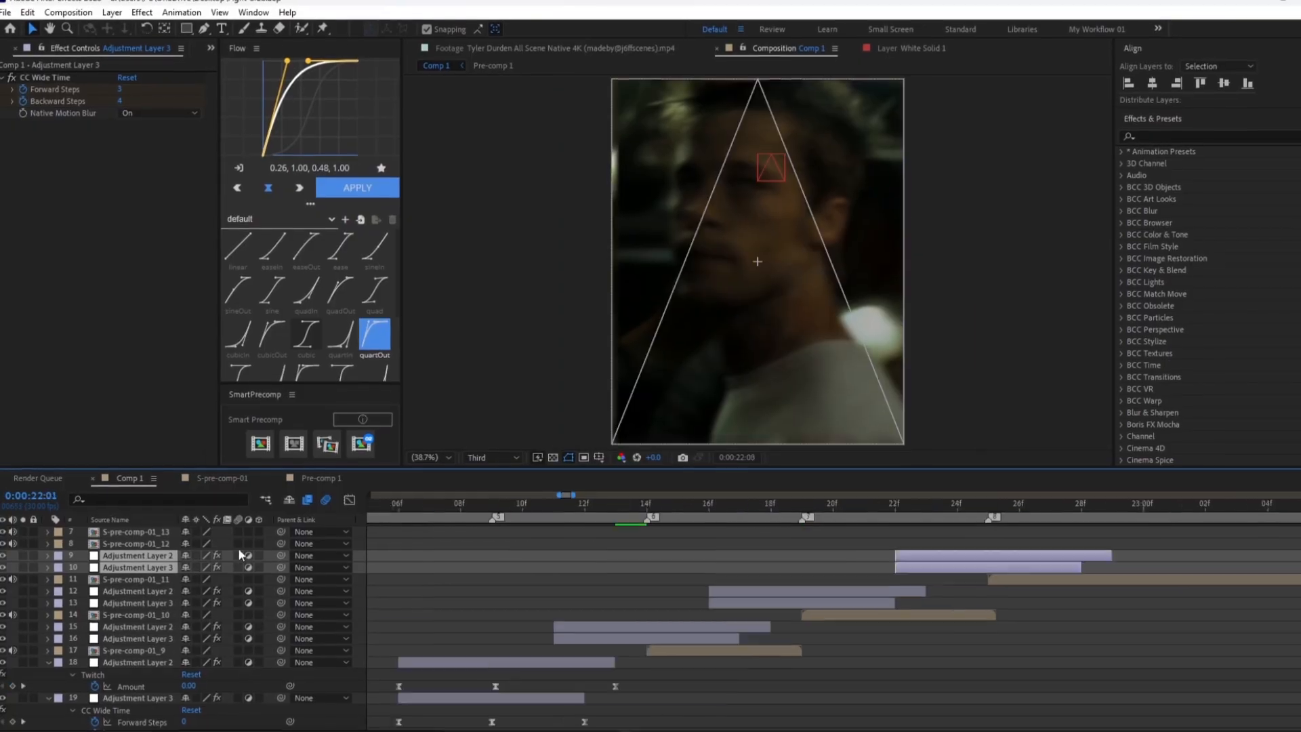
pyautogui.scroll(-3, 779, 576)
pyautogui.click(816, 507)
pyautogui.scroll(-1, 820, 528)
pyautogui.click(753, 504)
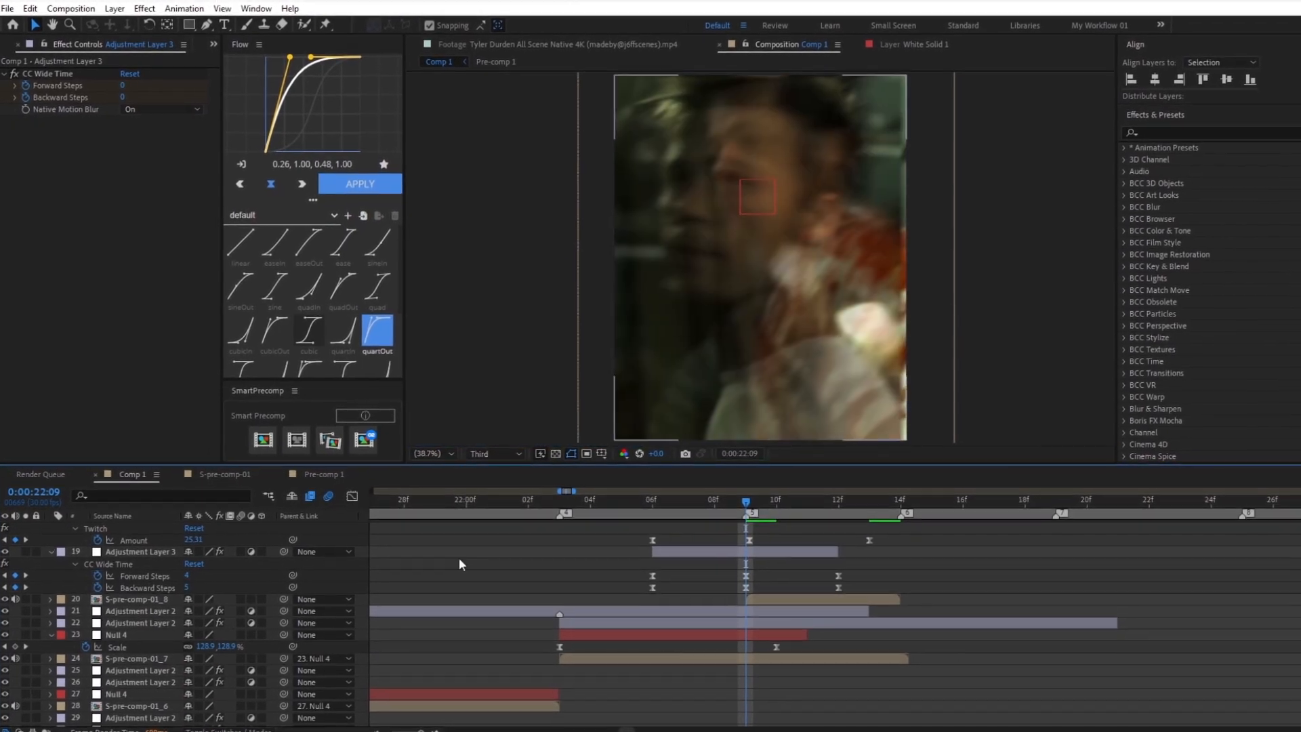
pyautogui.click(54, 550)
pyautogui.scroll(1, 54, 550)
pyautogui.click(54, 550)
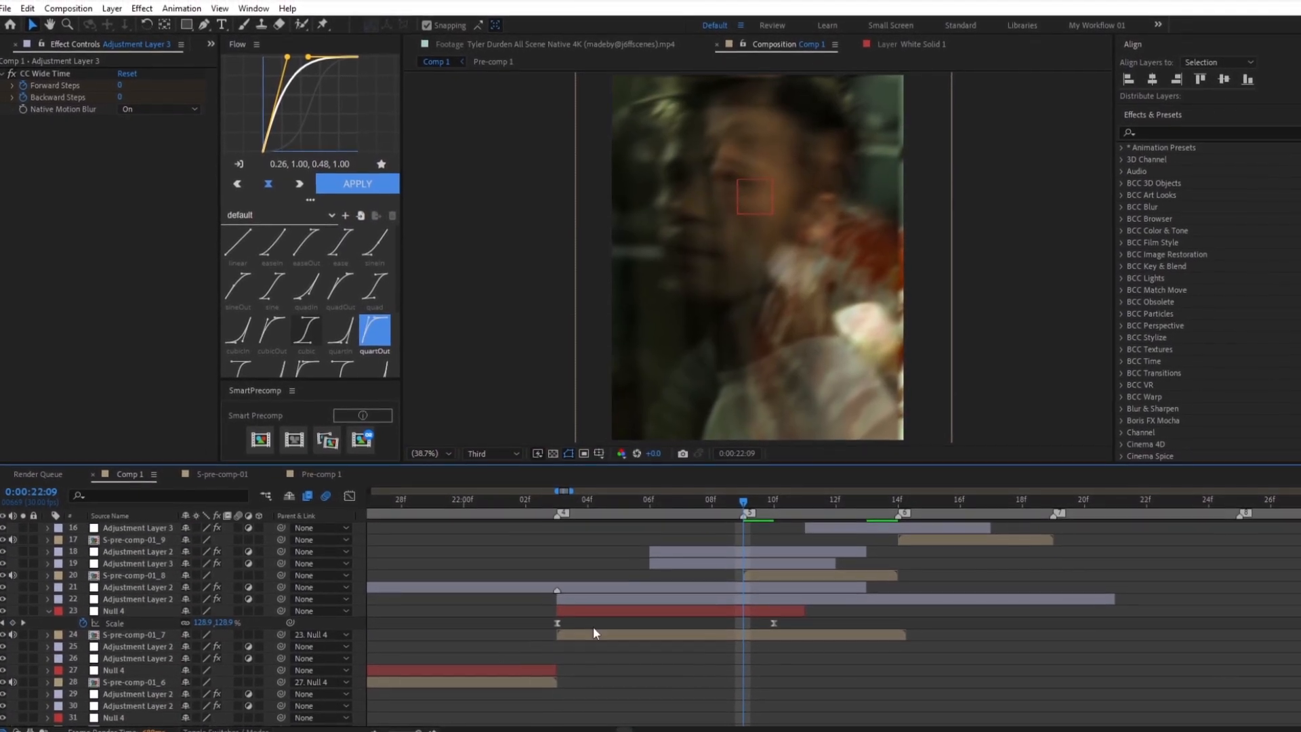
# Duplicate the Null 4 used by S-pre-comp-01_6 above S-pre-comp-01_8, starting at 0:00:22:09, and reveal its Scale keyframes
pyautogui.click(506, 666)
pyautogui.hotkey('ctrl', 'd')
pyautogui.moveTo(145, 666); pyautogui.dragTo(175, 563)
pyautogui.moveTo(547, 569); pyautogui.dragTo(1174, 576)
pyautogui.moveTo(604, 569); pyautogui.dragTo(745, 575)
pyautogui.press('u')
pyautogui.press('-')
pyautogui.press('-')
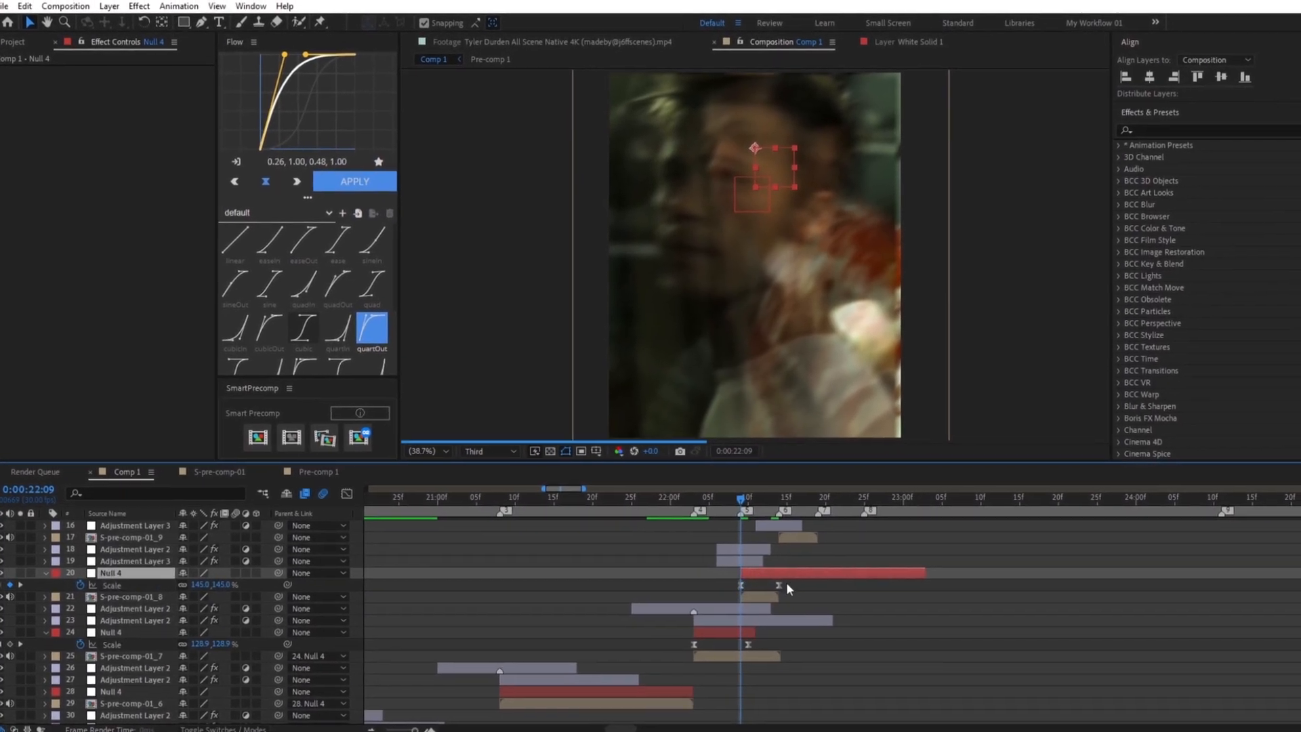
# Parent S-pre-comp-01_8 to its new null, then split the null at 0:00:22:14 and delete the remainder
pyautogui.click(783, 499)
pyautogui.moveTo(283, 596); pyautogui.dragTo(138, 573)
pyautogui.click(746, 500)
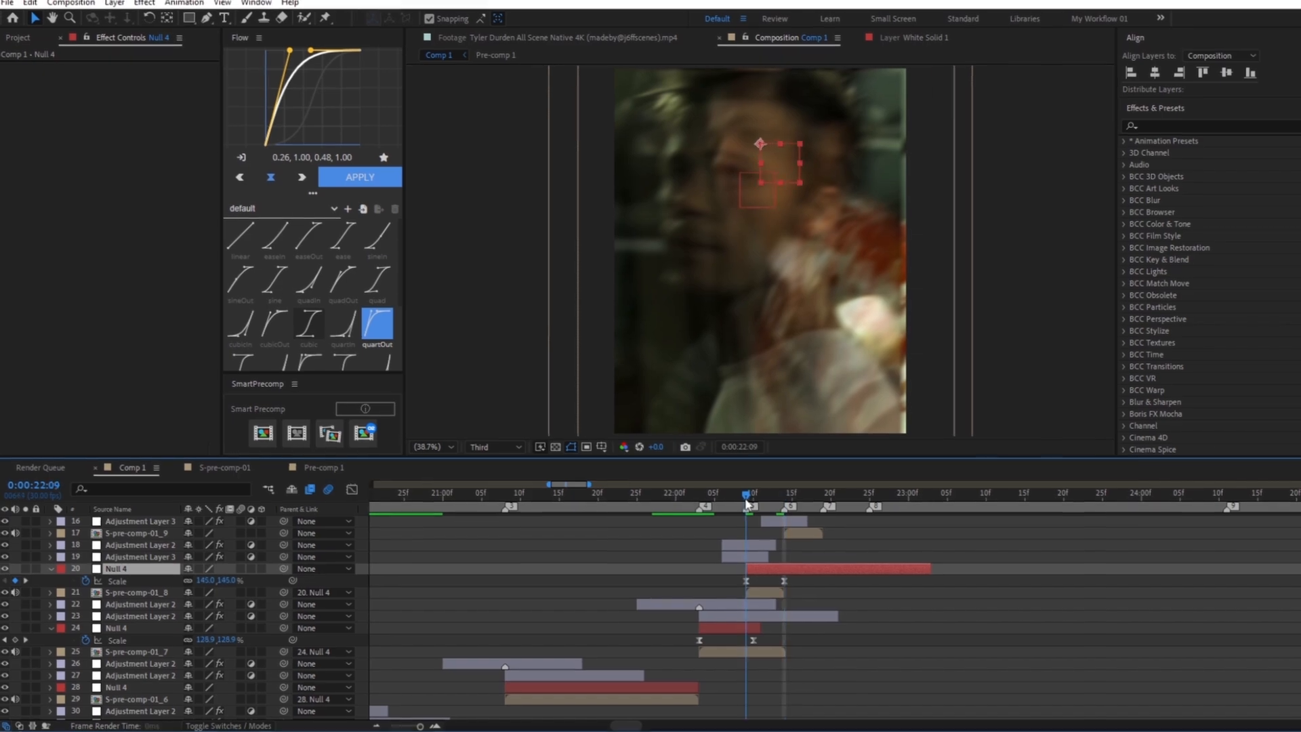
pyautogui.click(781, 501)
pyautogui.hotkey('ctrl', 'shift', 'd')
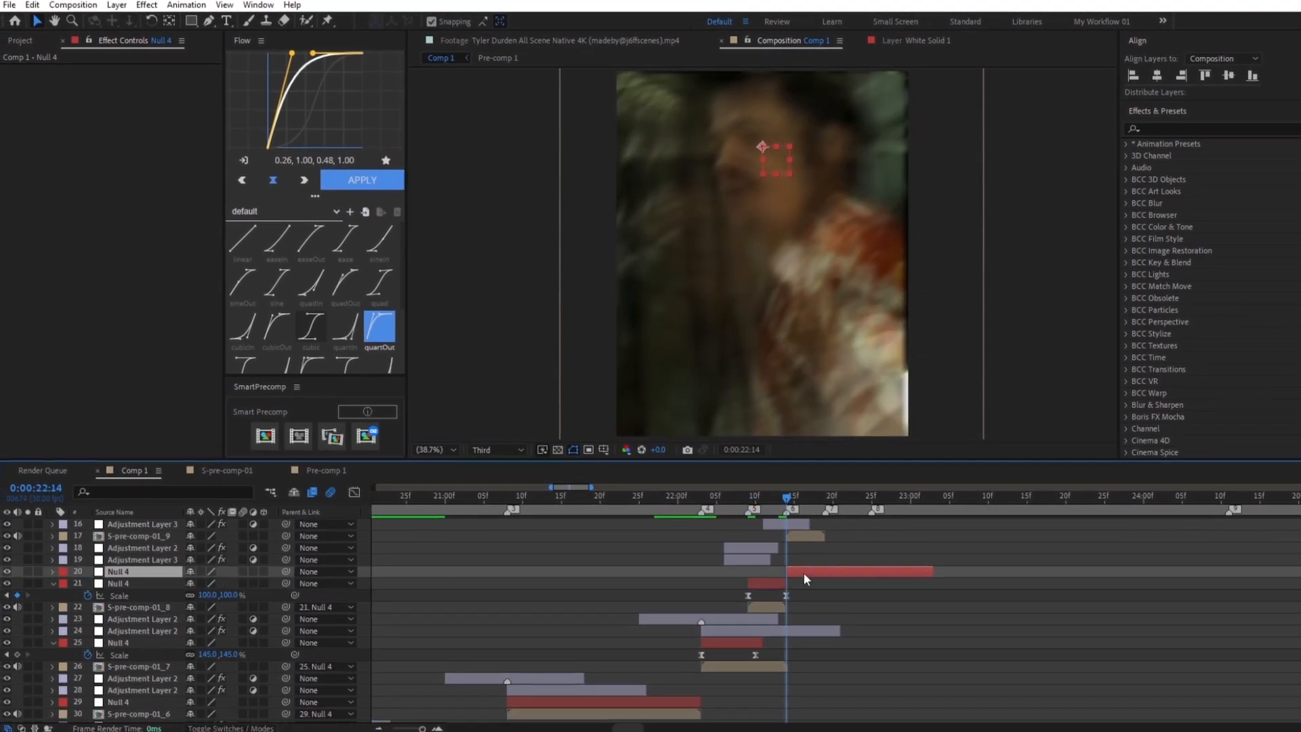
pyautogui.press('Delete')
# Duplicate the S-pre-comp-01_7 null above S-pre-comp-01_9 from 0:00:22:14, put its last Scale keyframe at 0:00:22:19, and parent the clip to it
pyautogui.click(742, 606)
pyautogui.click(728, 633)
pyautogui.hotkey('ctrl', 'd')
pyautogui.moveTo(150, 636); pyautogui.dragTo(160, 536)
pyautogui.moveTo(728, 540); pyautogui.dragTo(819, 550)
pyautogui.press('u')
pyautogui.click(821, 556)
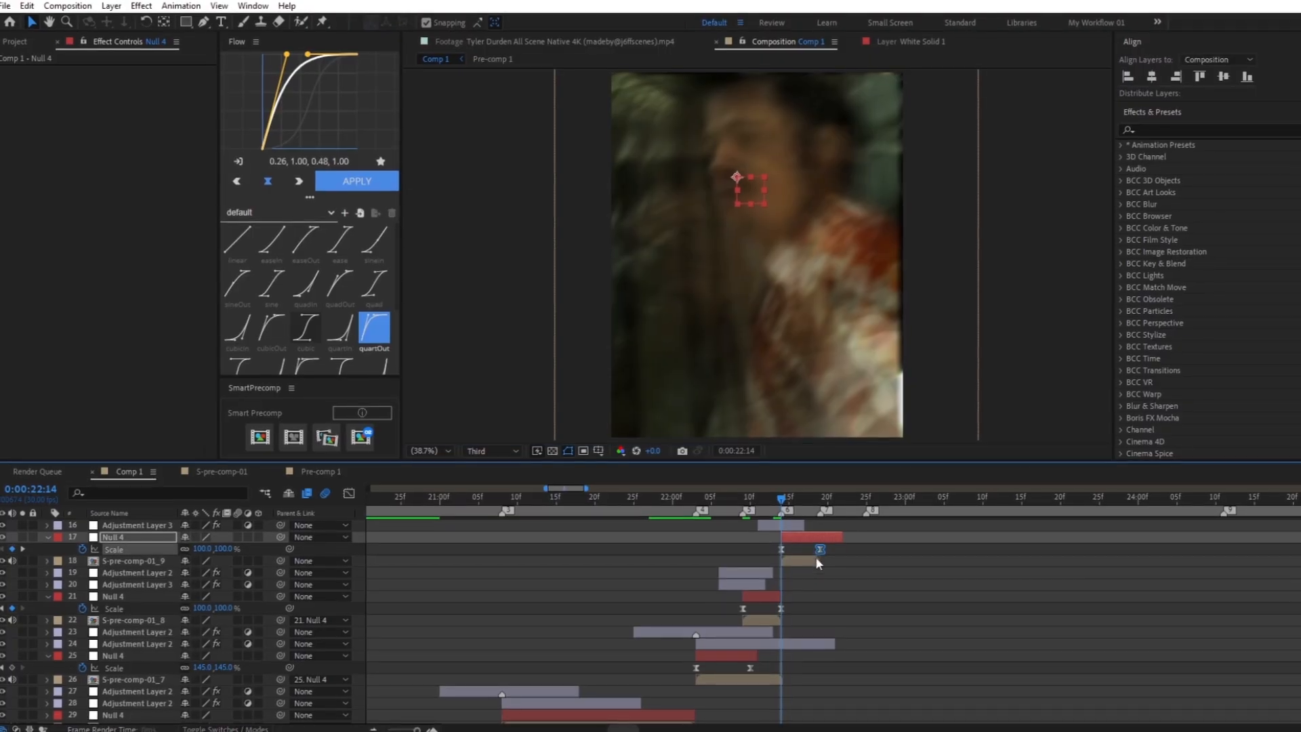
pyautogui.moveTo(279, 562); pyautogui.dragTo(115, 538)
pyautogui.moveTo(780, 501); pyautogui.dragTo(817, 508)
# Duplicate the S-pre-comp-01_8 null above S-pre-comp-01_10 from 0:00:22:19, put its last Scale keyframe at 0:00:22:25, and parent the clip to it
pyautogui.scroll(2, 813, 562)
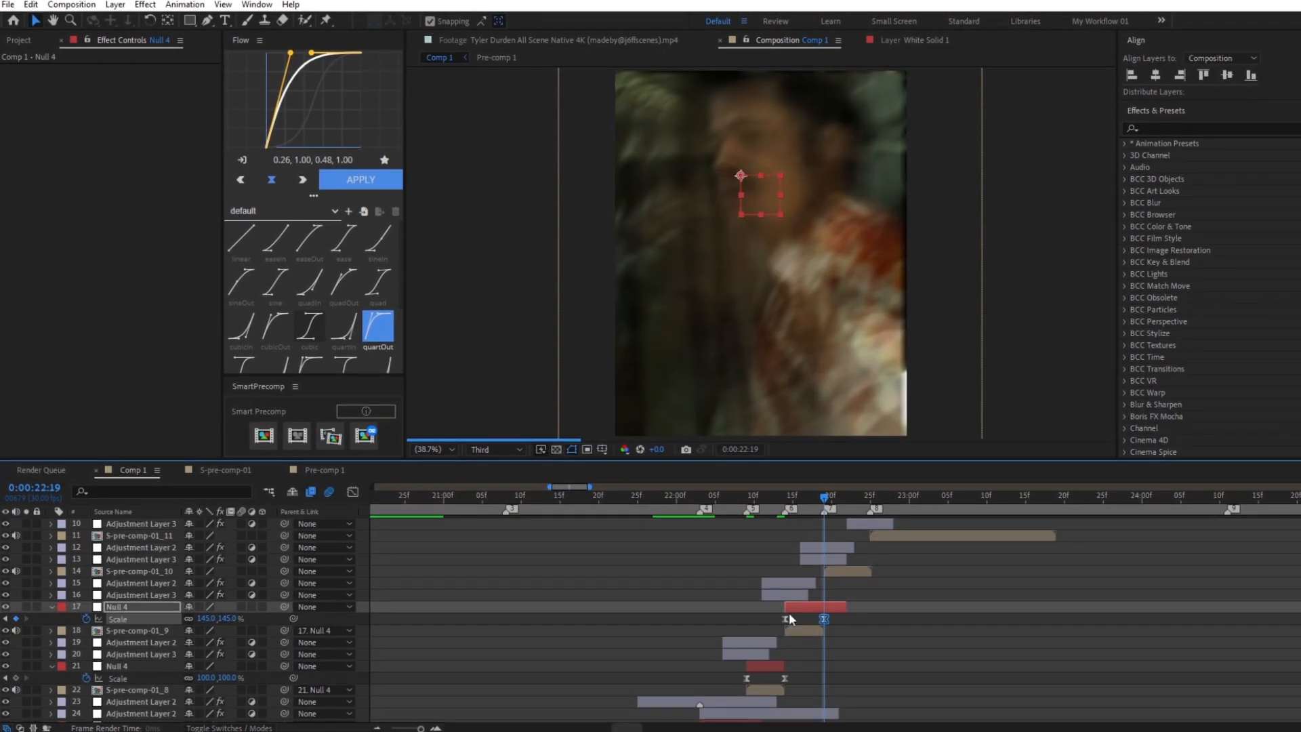
pyautogui.click(766, 663)
pyautogui.hotkey('ctrl', 'd')
pyautogui.moveTo(163, 668); pyautogui.dragTo(158, 566)
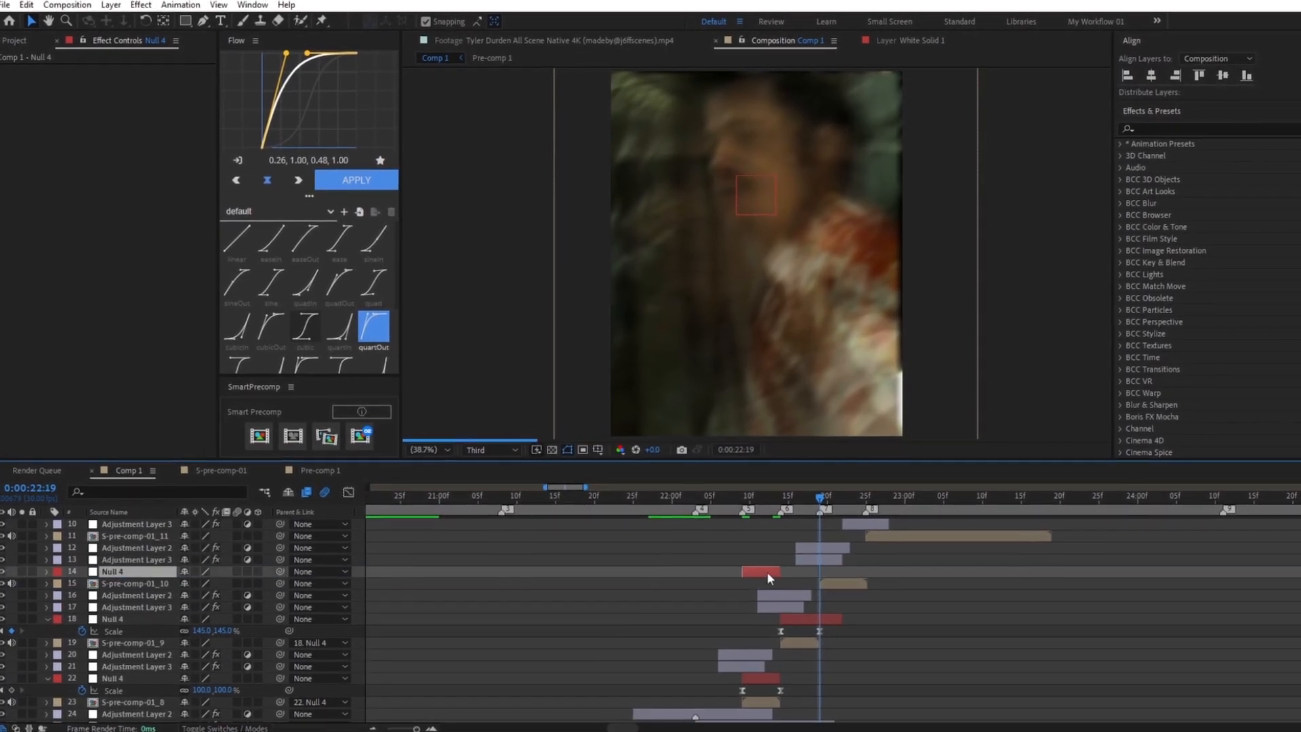
pyautogui.moveTo(764, 571); pyautogui.dragTo(869, 582)
pyautogui.press('u')
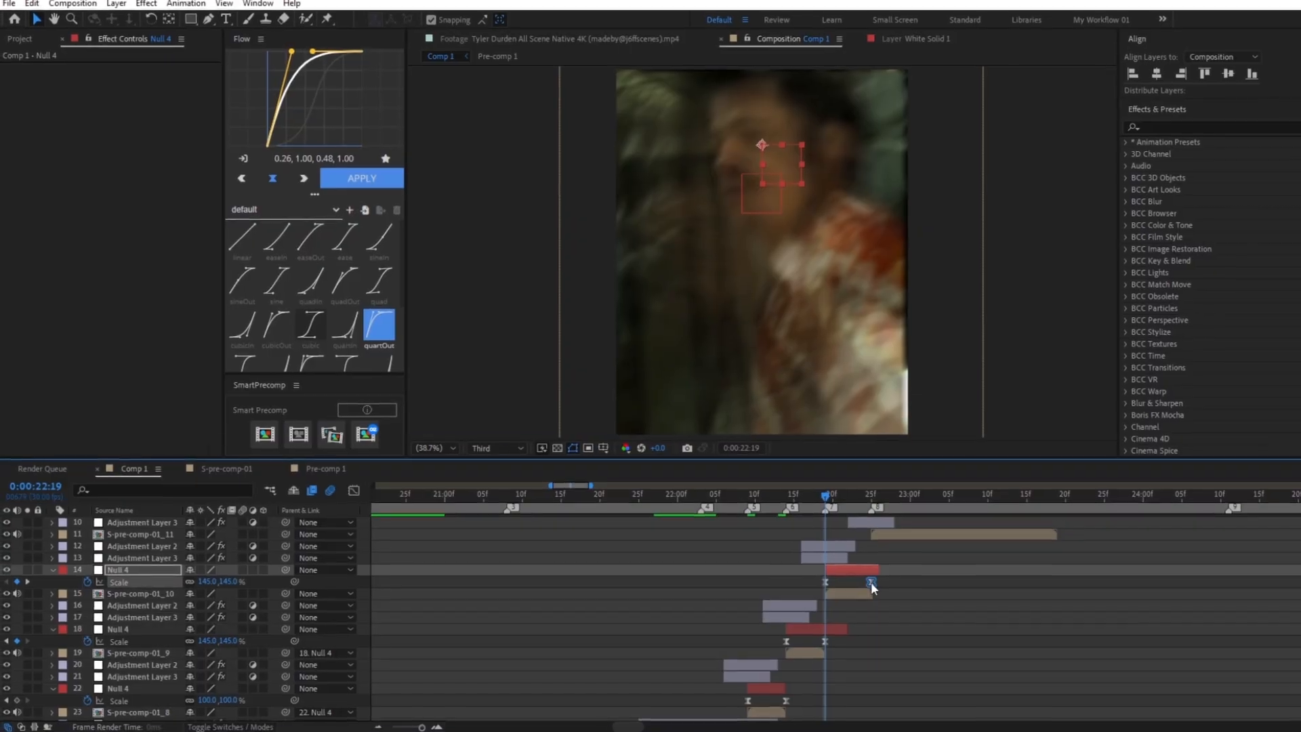
pyautogui.click(868, 498)
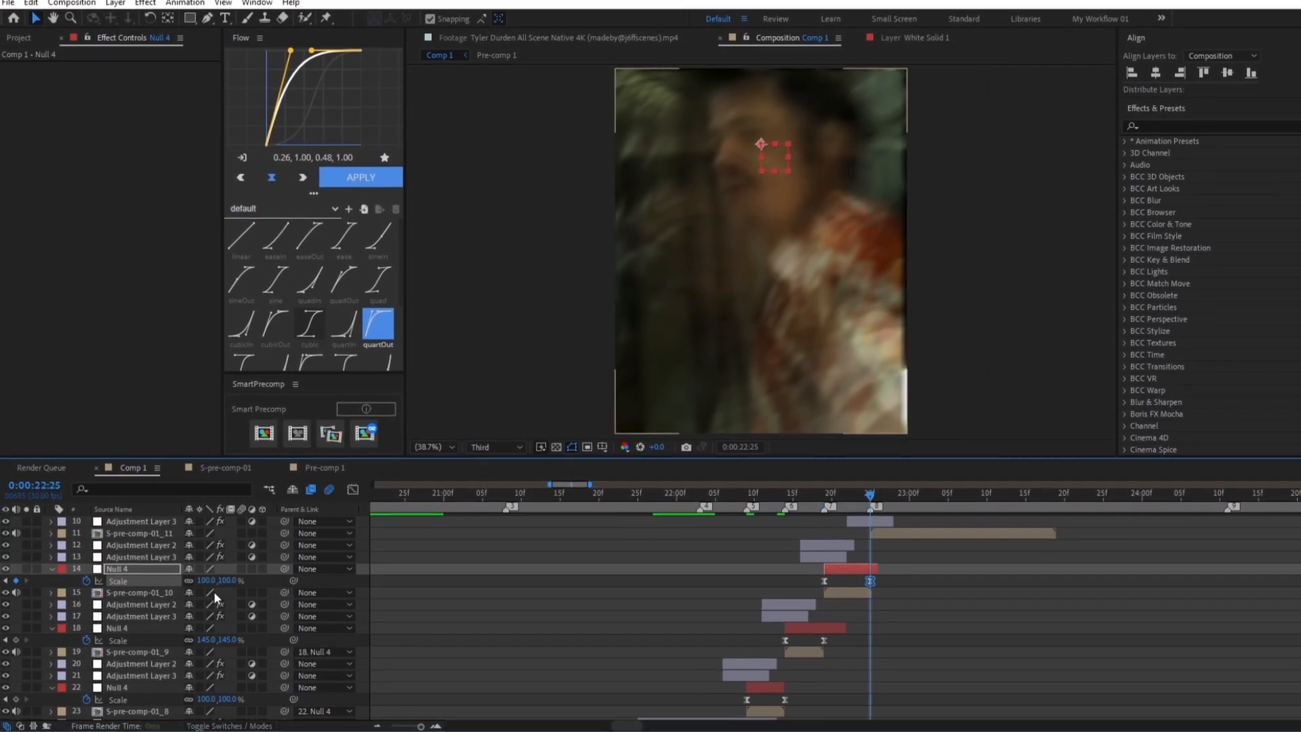
pyautogui.moveTo(283, 596); pyautogui.dragTo(148, 572)
# Try a duplicate of the S-pre-comp-01_9 null above S-pre-comp-01_11 at 0:00:22:25, and delete it
pyautogui.click(875, 610)
pyautogui.click(813, 635)
pyautogui.hotkey('ctrl', 'd')
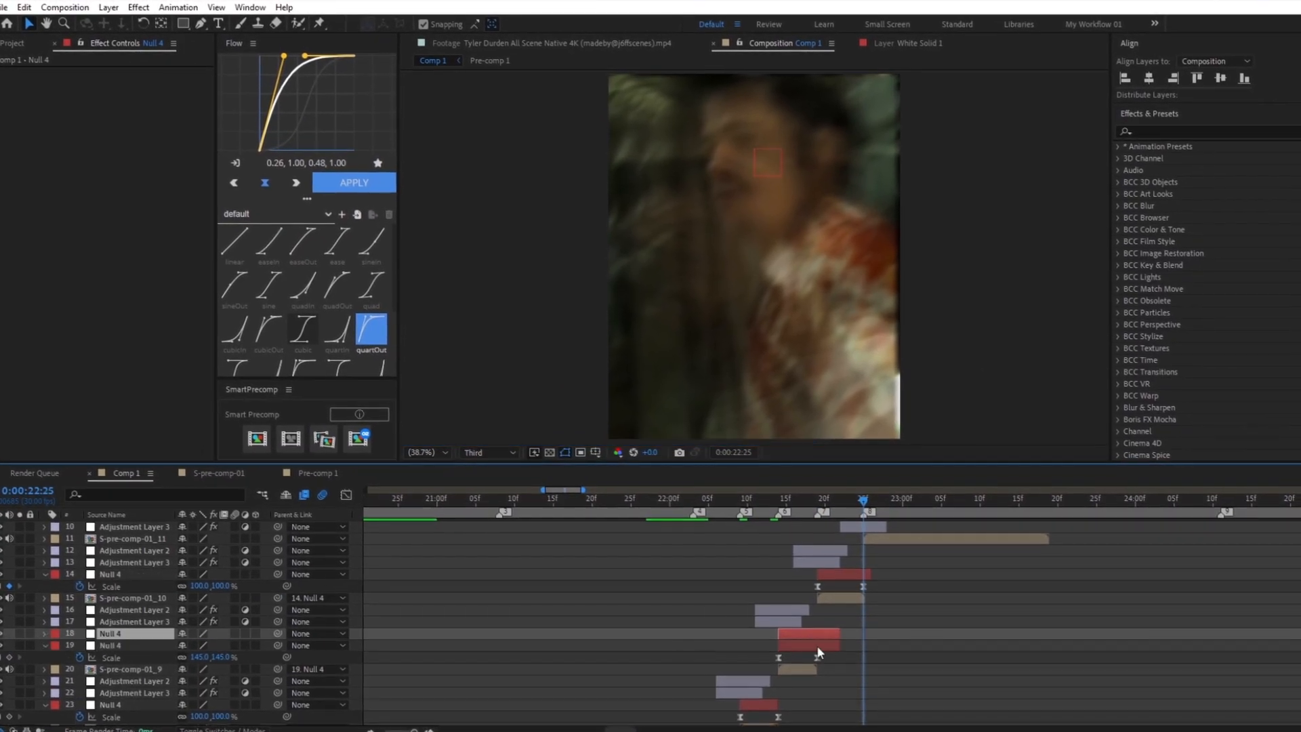
pyautogui.moveTo(157, 635); pyautogui.dragTo(172, 537)
pyautogui.moveTo(830, 544); pyautogui.dragTo(918, 542)
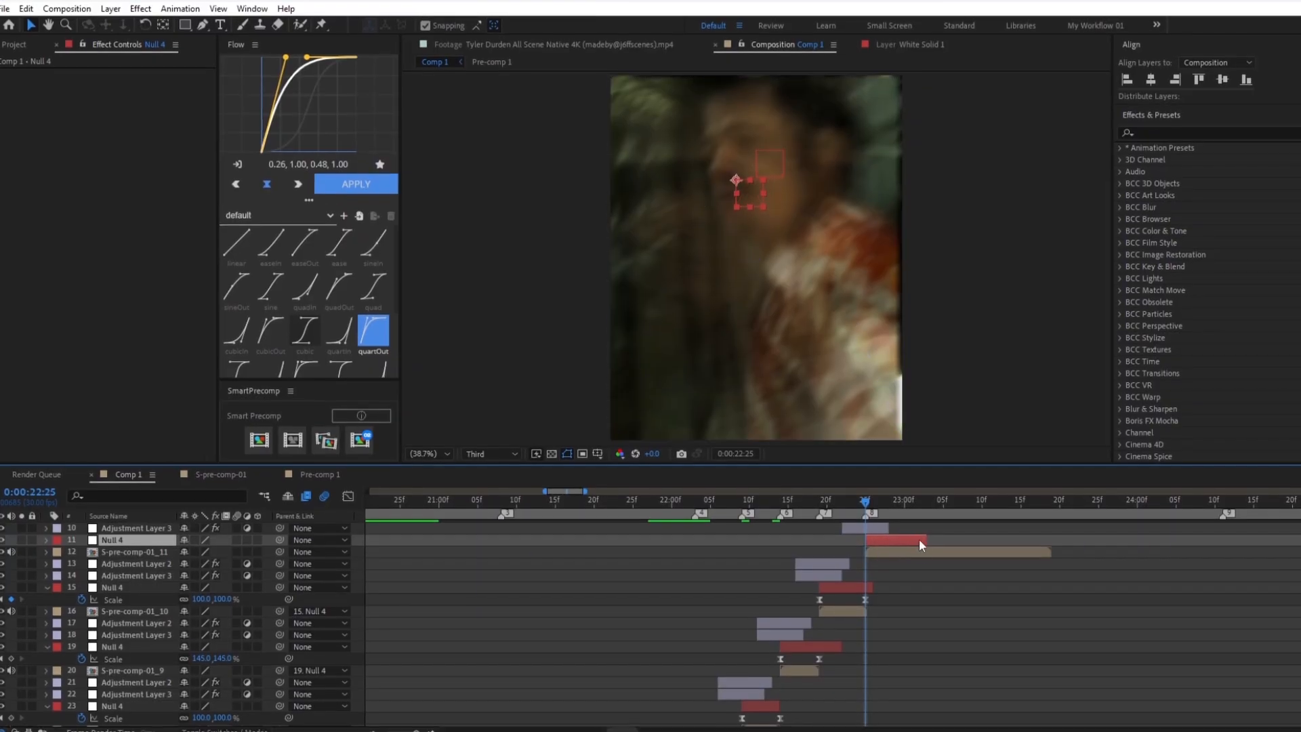
pyautogui.click(933, 571)
pyautogui.scroll(3, 928, 602)
pyautogui.click(914, 504)
pyautogui.click(919, 642)
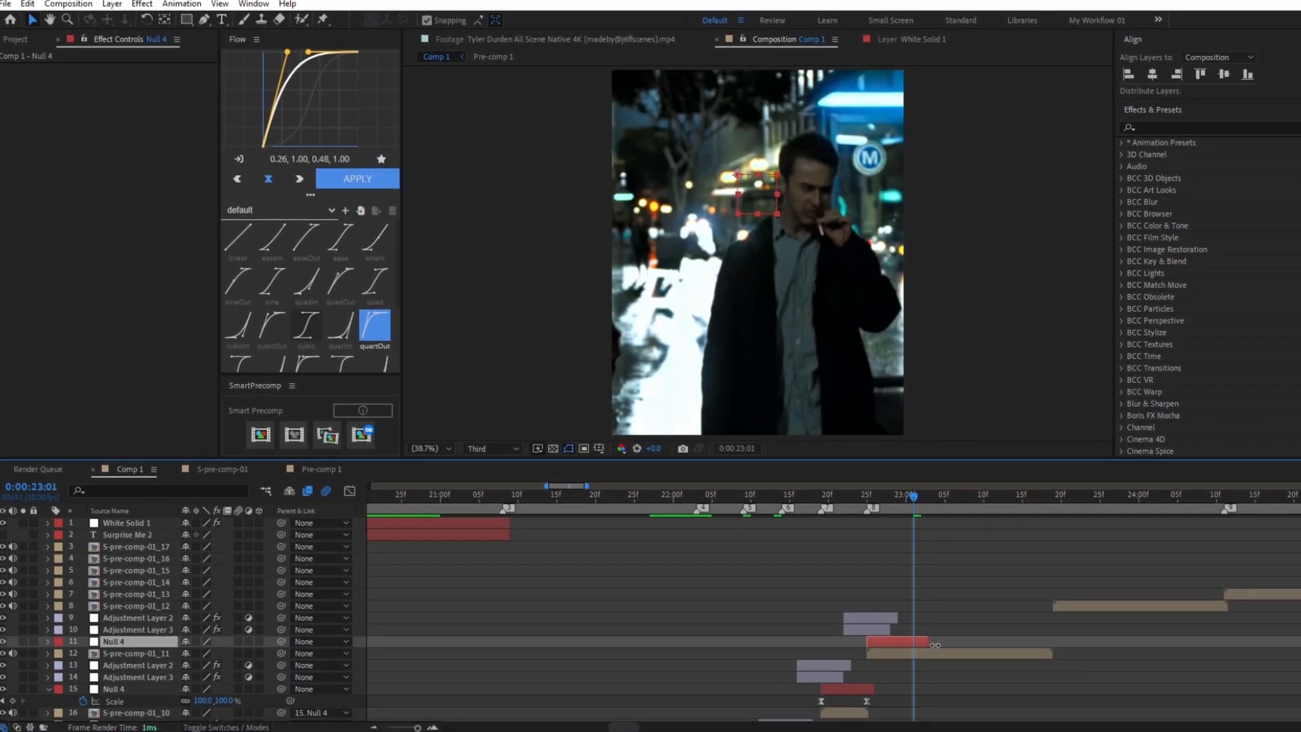
pyautogui.press('Delete')
# Collapse the nulls' Scale properties and play back the transitions from 0:00:20:26
pyautogui.scroll(-1, 444, 602)
pyautogui.moveTo(883, 499); pyautogui.dragTo(412, 520)
pyautogui.click(49, 644)
pyautogui.click(50, 690)
pyautogui.press('space')
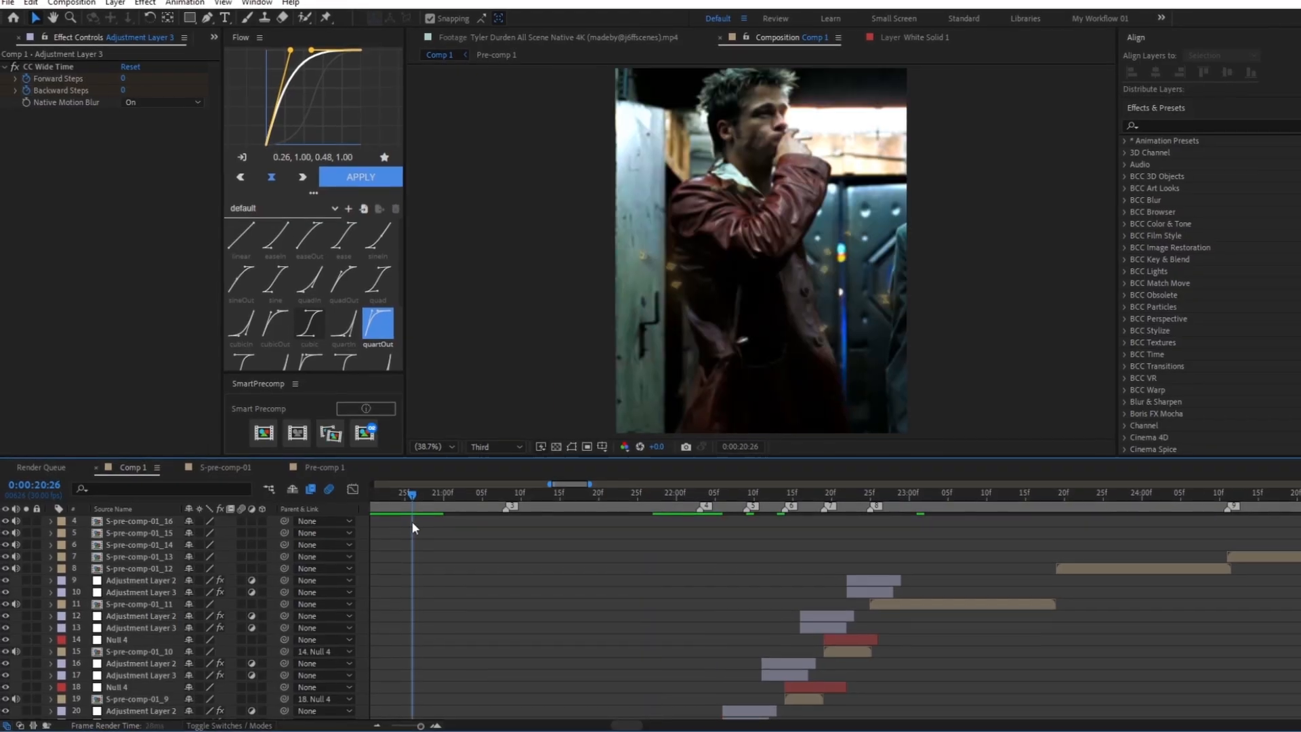
pyautogui.press('space')
# Duplicate a set of two Adjustment Layer 2 layers and Null 4 above S-pre-comp-01_12, aligned with that clip's start
pyautogui.click(1059, 498)
pyautogui.scroll(-4, 732, 623)
pyautogui.click(715, 650)
pyautogui.keyDown('shift'); pyautogui.click(712, 629); pyautogui.keyUp('shift')
pyautogui.hotkey('ctrl', 'd')
pyautogui.moveTo(139, 657); pyautogui.dragTo(125, 543)
pyautogui.moveTo(718, 589); pyautogui.dragTo(1225, 595)
# Set the new null's last Scale keyframe and end at 0:00:24:11 and parent S-pre-comp-01_12 to it
pyautogui.click(664, 380)
pyautogui.press('u')
pyautogui.moveTo(1141, 606); pyautogui.dragTo(1224, 608)
pyautogui.moveTo(1240, 600); pyautogui.dragTo(1025, 620)
pyautogui.moveTo(281, 617); pyautogui.dragTo(115, 594)
# Play back the zoom transition on S-pre-comp-01_12 through to 0:00:24:11
pyautogui.moveTo(1054, 502); pyautogui.dragTo(1035, 500)
pyautogui.press('space')
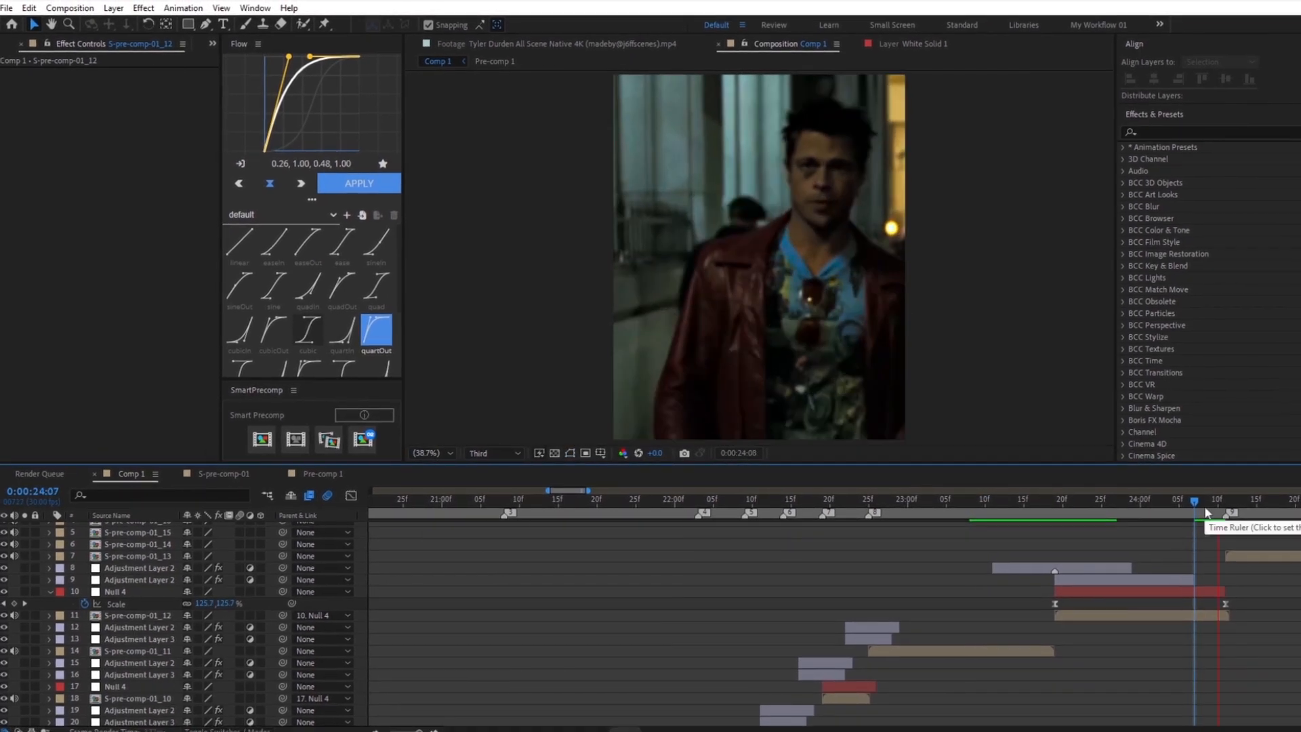
pyautogui.scroll(1, 679, 615)
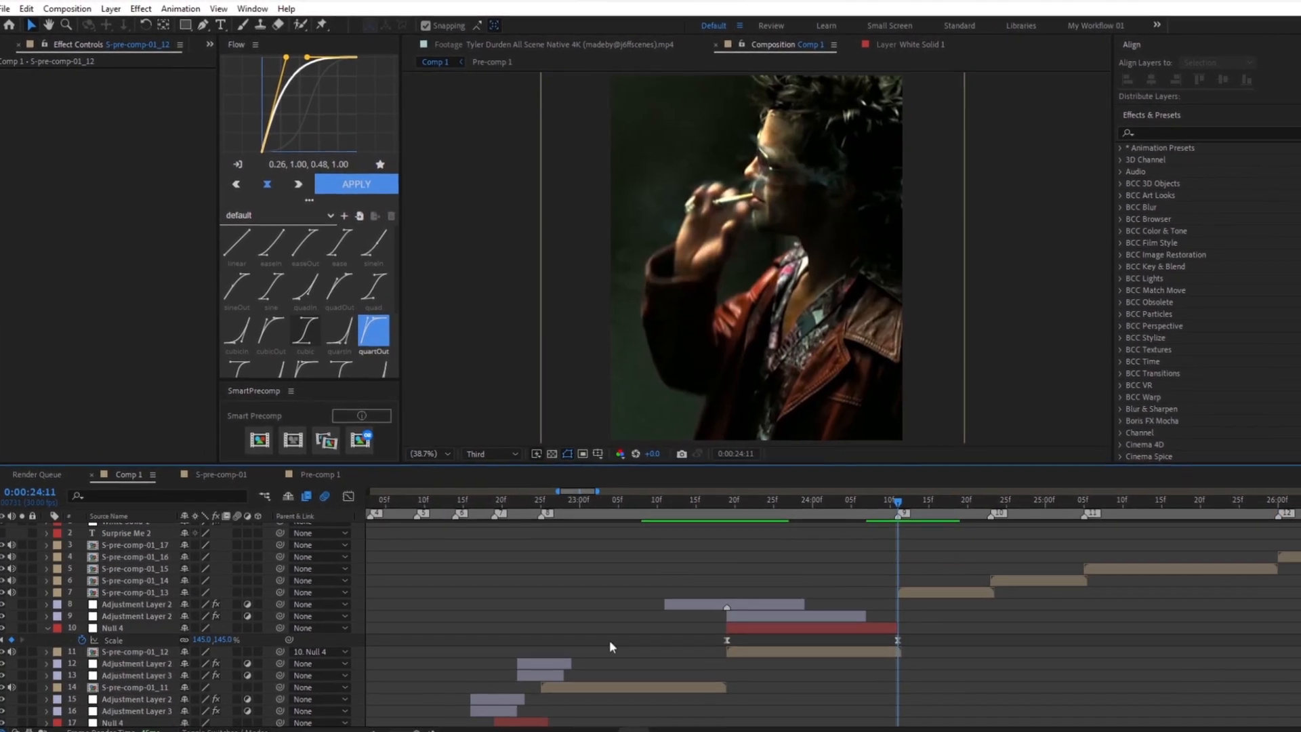
# Duplicate the two Adjustment Layer 2 layers and Null 4 above S-pre-comp-01_13, aligned with the cut at 0:00:24:11
pyautogui.scroll(-9, 583, 653)
pyautogui.press('-')
pyautogui.moveTo(560, 501); pyautogui.dragTo(539, 502)
pyautogui.click(563, 614)
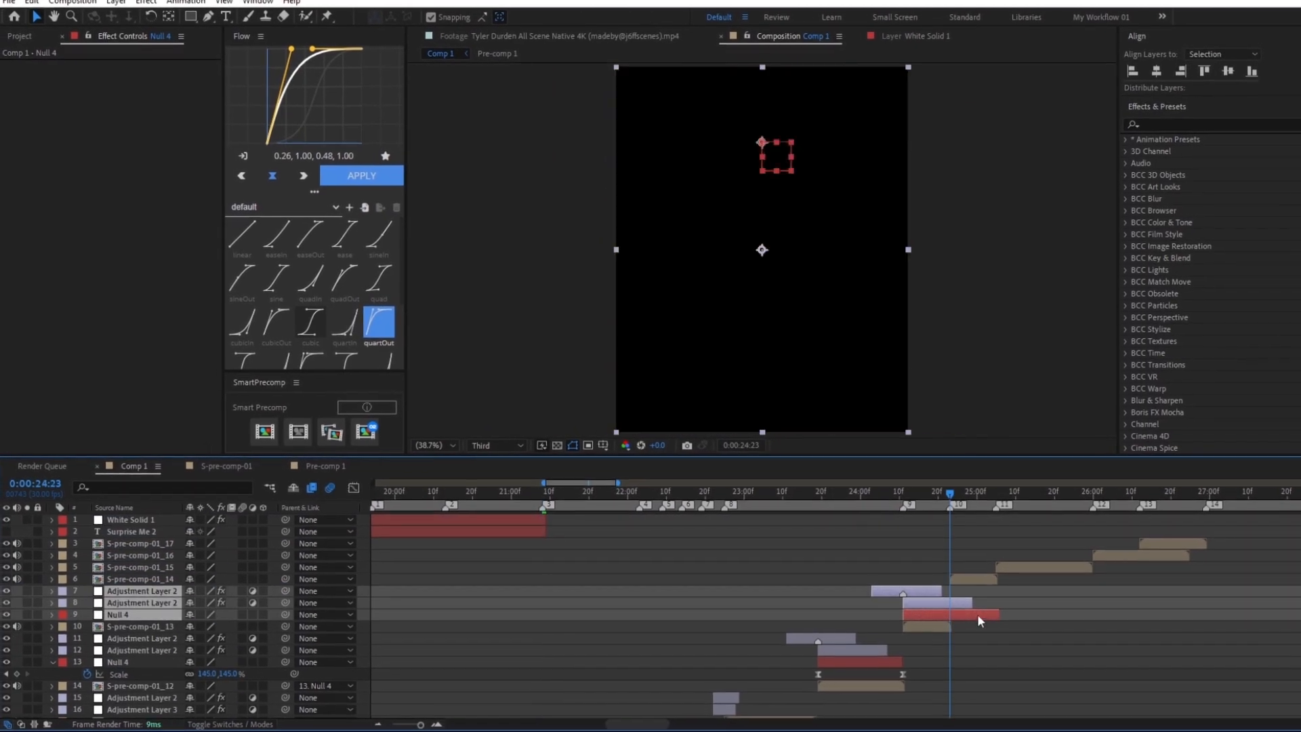
# Move the new null's last Scale keyframe to 0:00:24:23 and parent S-pre-comp-01_13 to the null
pyautogui.click(977, 614)
pyautogui.press('u')
pyautogui.moveTo(988, 626); pyautogui.dragTo(950, 627)
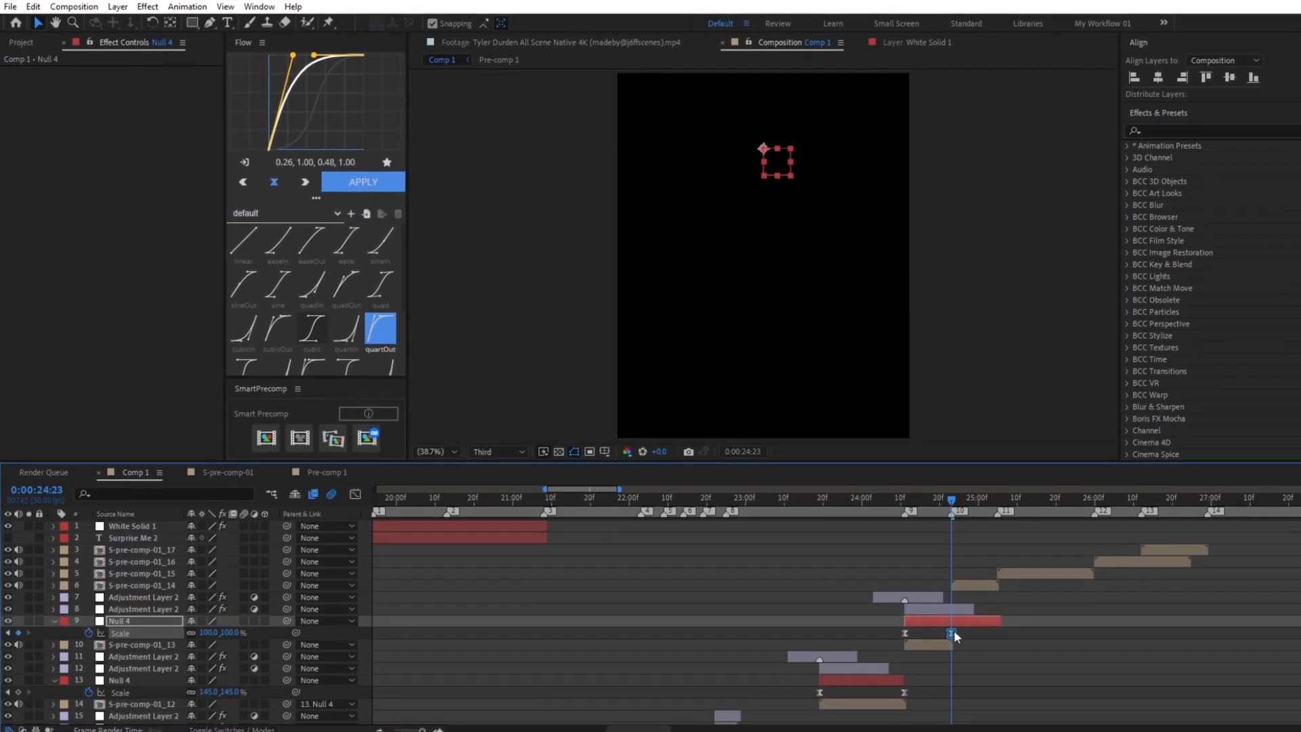
pyautogui.moveTo(285, 638); pyautogui.dragTo(129, 615)
# Trim the start of S-pre-comp-01_14 to 0:00:24:23 and time-stretch the clip to meet the start of S-pre-comp-01_15
pyautogui.click(917, 518)
pyautogui.press('j')
pyautogui.press('=')
pyautogui.press('=')
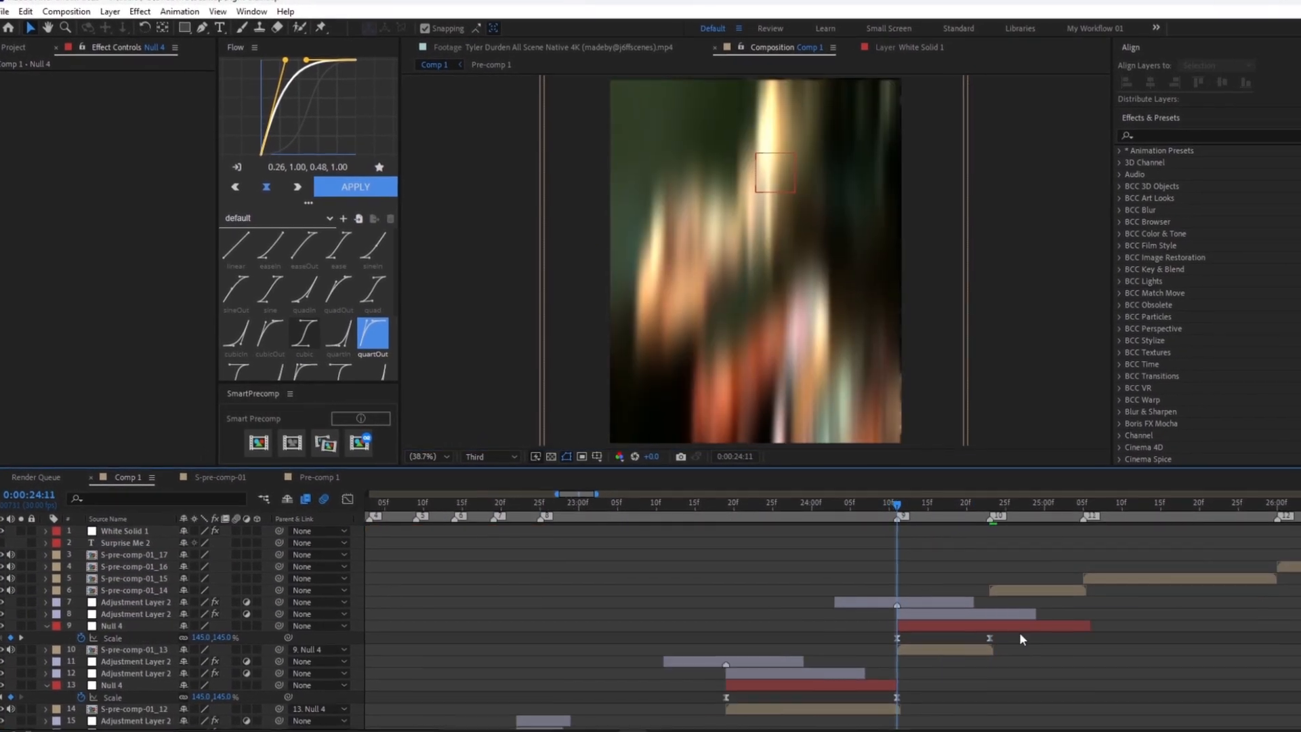
pyautogui.press('k')
pyautogui.moveTo(1103, 589); pyautogui.dragTo(1087, 588)
pyautogui.hotkey('alt', '[')
pyautogui.rightClick(1108, 588)
pyautogui.moveTo(1142, 241)
pyautogui.click(962, 271)
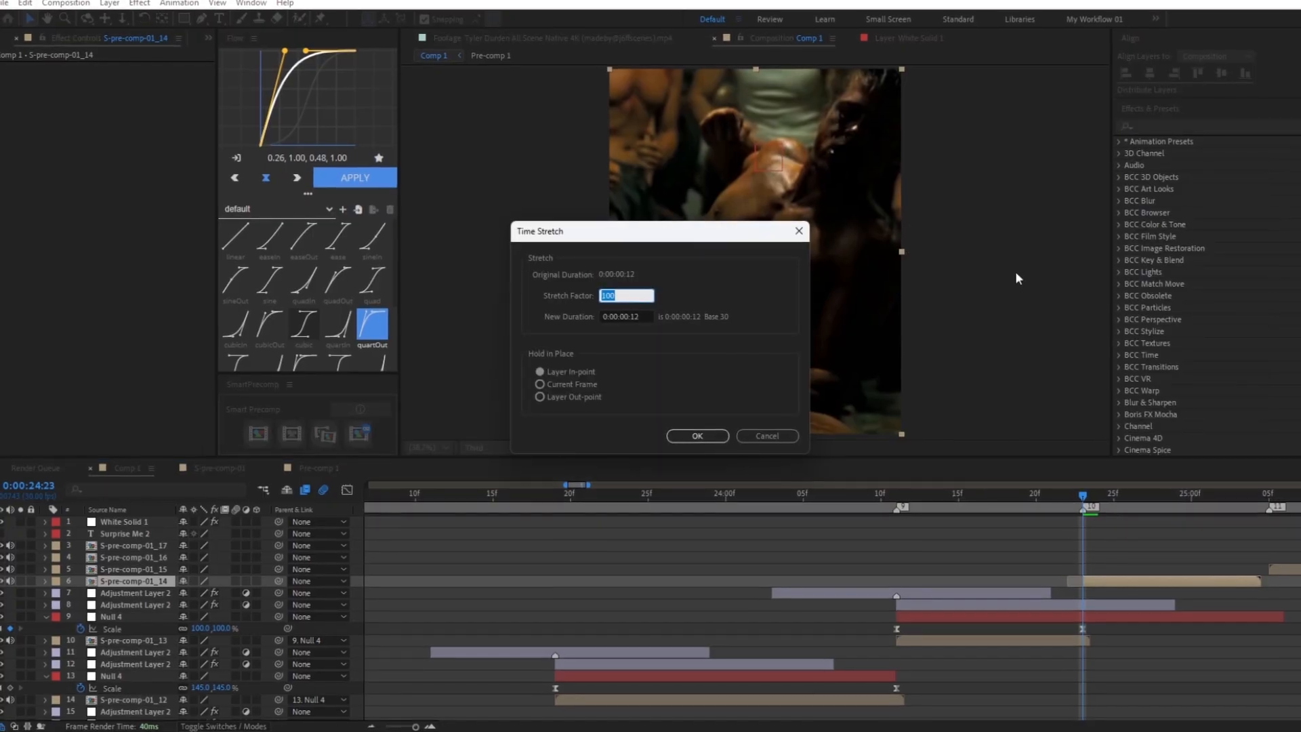
pyautogui.press('Return')
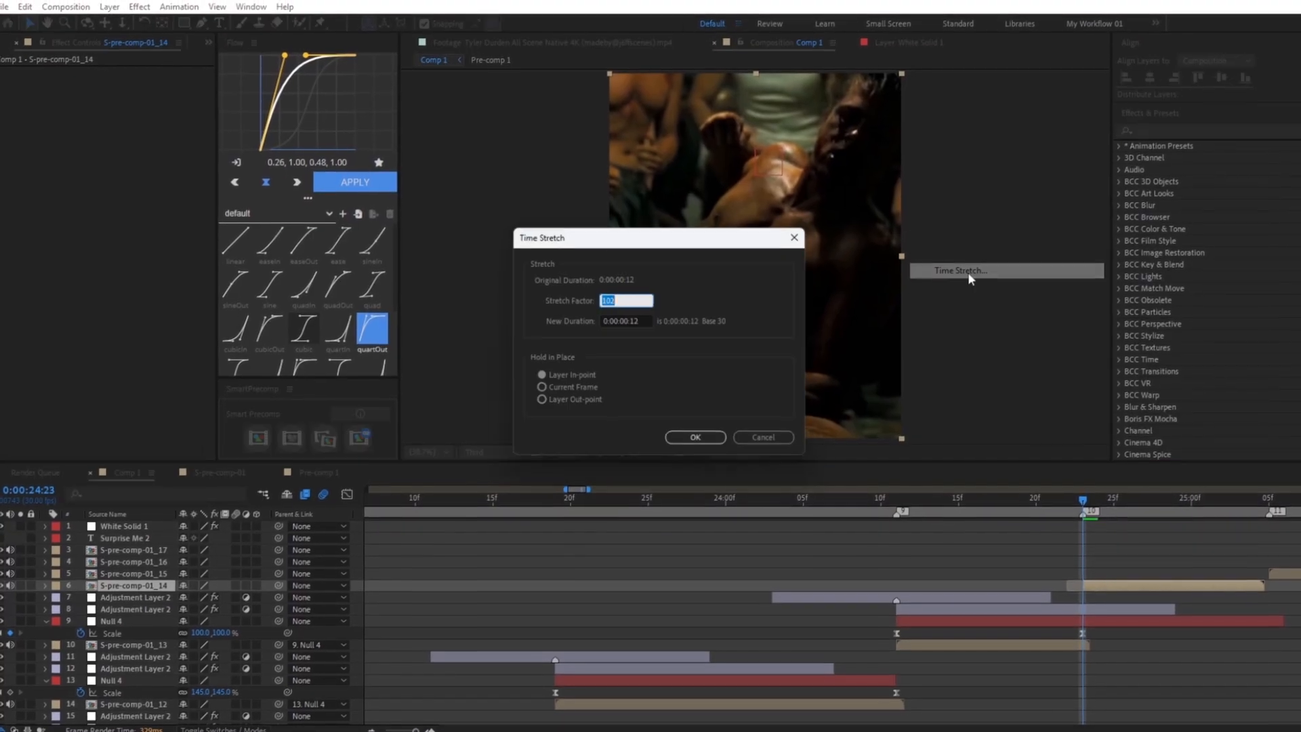
pyautogui.press('Return')
# Duplicate the two adjustment layers and null of S-pre-comp-01_12 above S-pre-comp-01_14, aligned with the cut at 0:00:24:23
pyautogui.click(684, 678)
pyautogui.keyDown('shift'); pyautogui.click(644, 656); pyautogui.keyUp('shift')
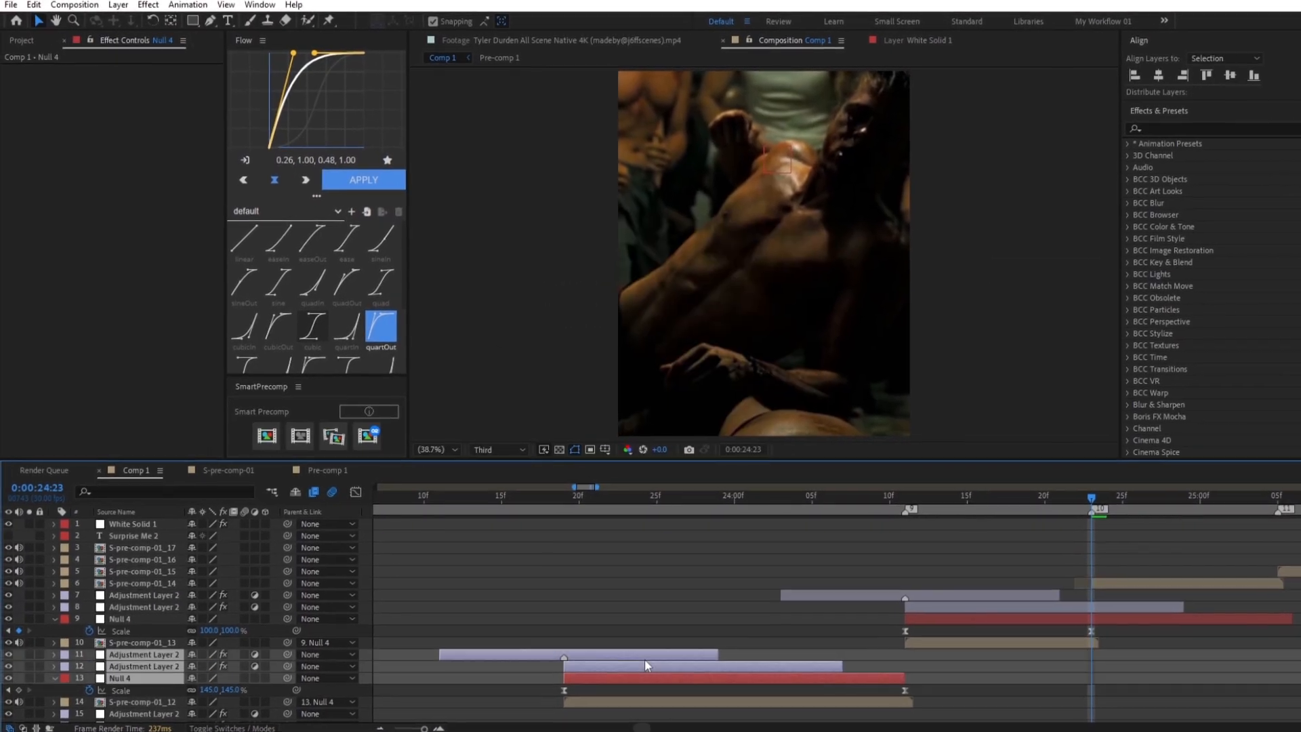
pyautogui.hotkey('ctrl', 'd')
pyautogui.moveTo(159, 656); pyautogui.dragTo(175, 580)
pyautogui.moveTo(602, 598); pyautogui.dragTo(1127, 618)
pyautogui.click(1127, 617)
# Move the new null's last Scale keyframe to 0:00:25:05 and parent S-pre-comp-01_14 to the null
pyautogui.press('-')
pyautogui.click(1179, 606)
pyautogui.press('u')
pyautogui.moveTo(1251, 617); pyautogui.dragTo(1173, 618)
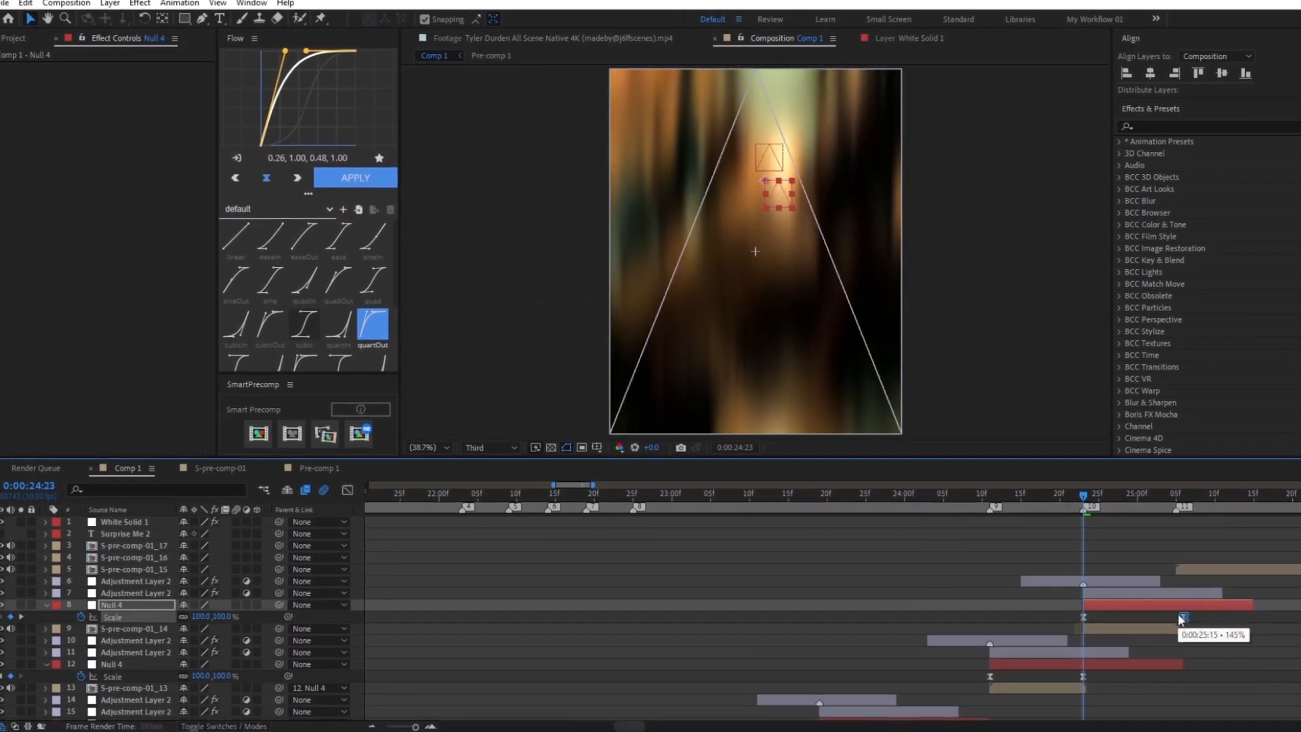
pyautogui.click(1145, 630)
pyautogui.moveTo(276, 630); pyautogui.dragTo(109, 606)
# Duplicate the S-pre-comp-01_13 adjustment layers and null above S-pre-comp-01_15, align them to 0:00:25:05, and parent the clip to the new null
pyautogui.click(1001, 673)
pyautogui.click(1010, 670)
pyautogui.keyDown('shift'); pyautogui.click(1003, 647); pyautogui.keyUp('shift')
pyautogui.hotkey('ctrl', 'd')
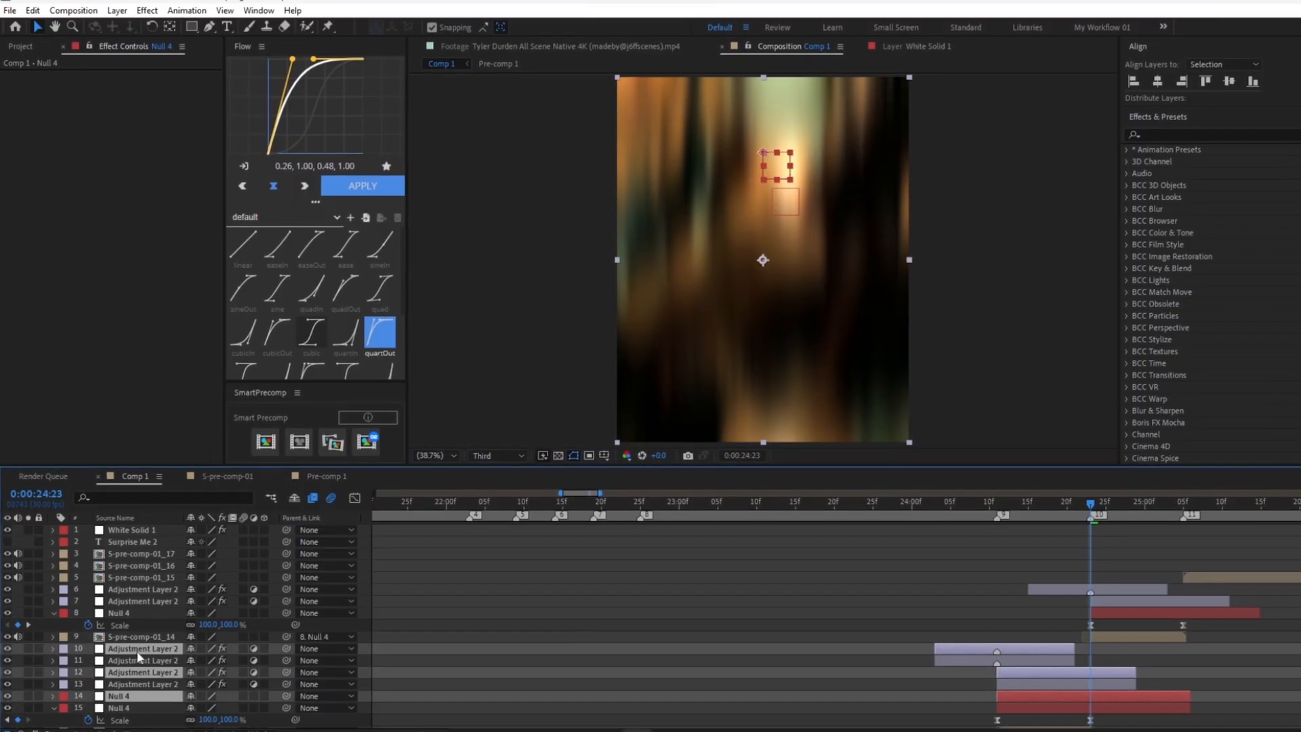
pyautogui.moveTo(138, 650); pyautogui.dragTo(139, 570)
pyautogui.press('k')
pyautogui.moveTo(1032, 599); pyautogui.dragTo(1219, 598)
pyautogui.hscroll(4, 1152, 599)
pyautogui.press('k')
pyautogui.moveTo(280, 614); pyautogui.dragTo(135, 546)
# Duplicate the S-pre-comp-01_14 adjustment layers and null above S-pre-comp-01_16, aligned with that clip's start, and reveal the null's Scale keyframes
pyautogui.click(926, 506)
pyautogui.click(950, 552)
pyautogui.click(889, 650)
pyautogui.keyDown('shift'); pyautogui.click(876, 624); pyautogui.keyUp('shift')
pyautogui.hotkey('ctrl', 'd')
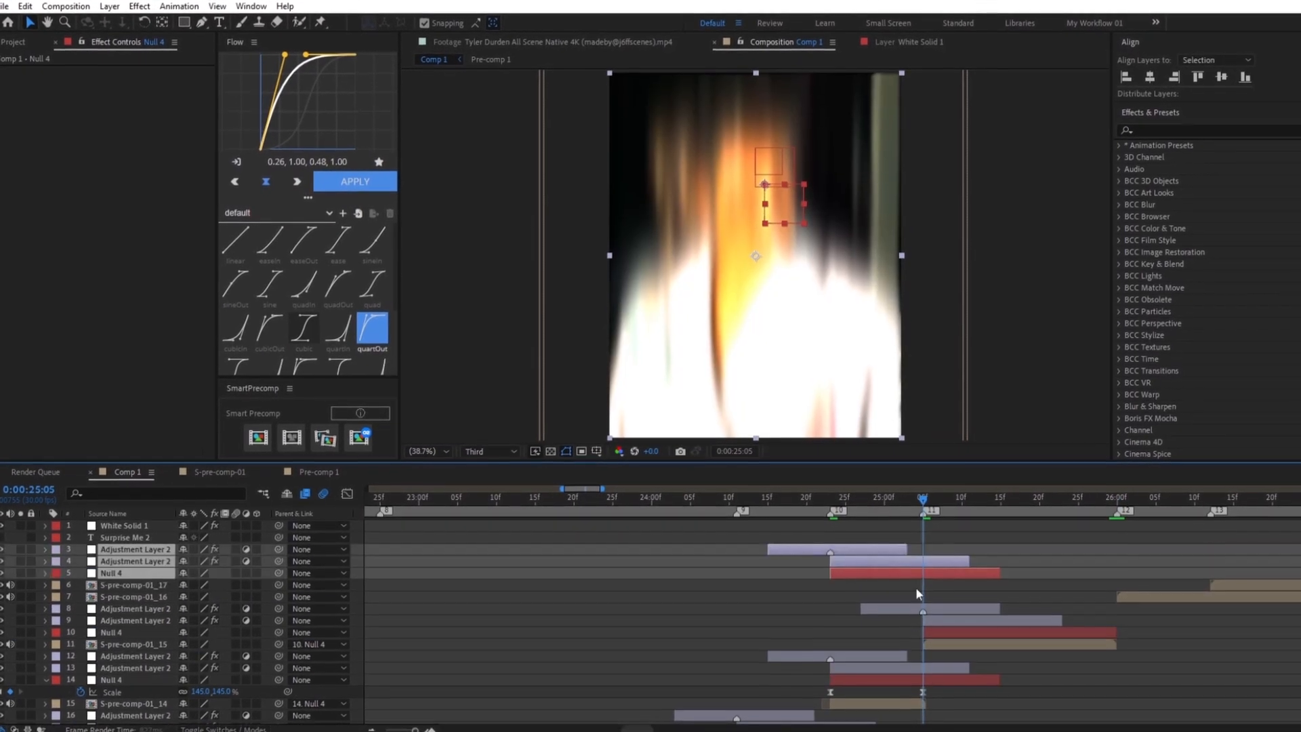
pyautogui.moveTo(916, 574); pyautogui.dragTo(1202, 575)
pyautogui.moveTo(130, 572); pyautogui.dragTo(131, 592)
pyautogui.press('u')
pyautogui.press('u')
pyautogui.click(1196, 589)
pyautogui.press('u')
pyautogui.click(1212, 505)
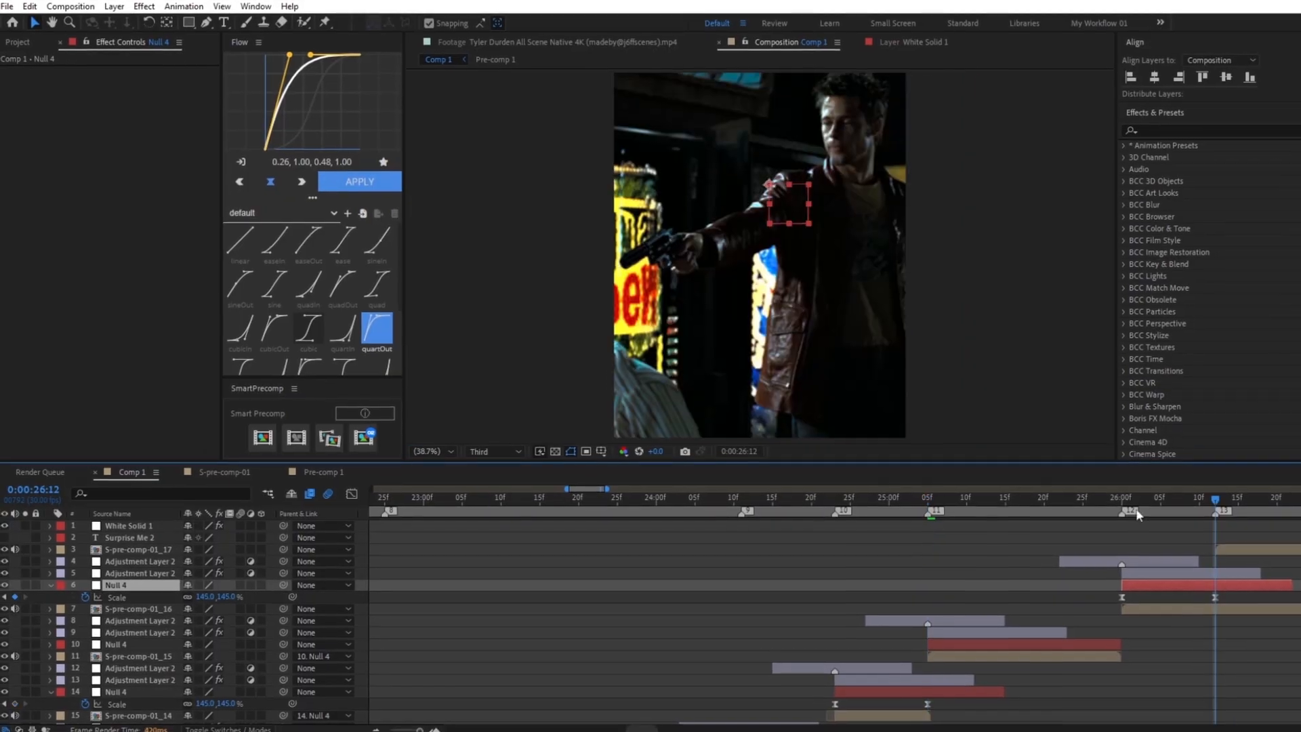
# Parent S-pre-comp-01_16 to the null directly above it
pyautogui.click(1120, 504)
pyautogui.moveTo(280, 612); pyautogui.dragTo(136, 544)
# Duplicate the S-pre-comp-01_15 adjustment layers and null above S-pre-comp-01_17, align them to 0:00:26:12, and parent the clip to the new null
pyautogui.click(961, 645)
pyautogui.keyDown('shift'); pyautogui.click(957, 621); pyautogui.keyUp('shift')
pyautogui.hotkey('ctrl', 'd')
pyautogui.moveTo(957, 570); pyautogui.dragTo(1245, 570)
pyautogui.hscroll(6, 1220, 573)
pyautogui.click(924, 497)
pyautogui.click(948, 530)
pyautogui.click(951, 568)
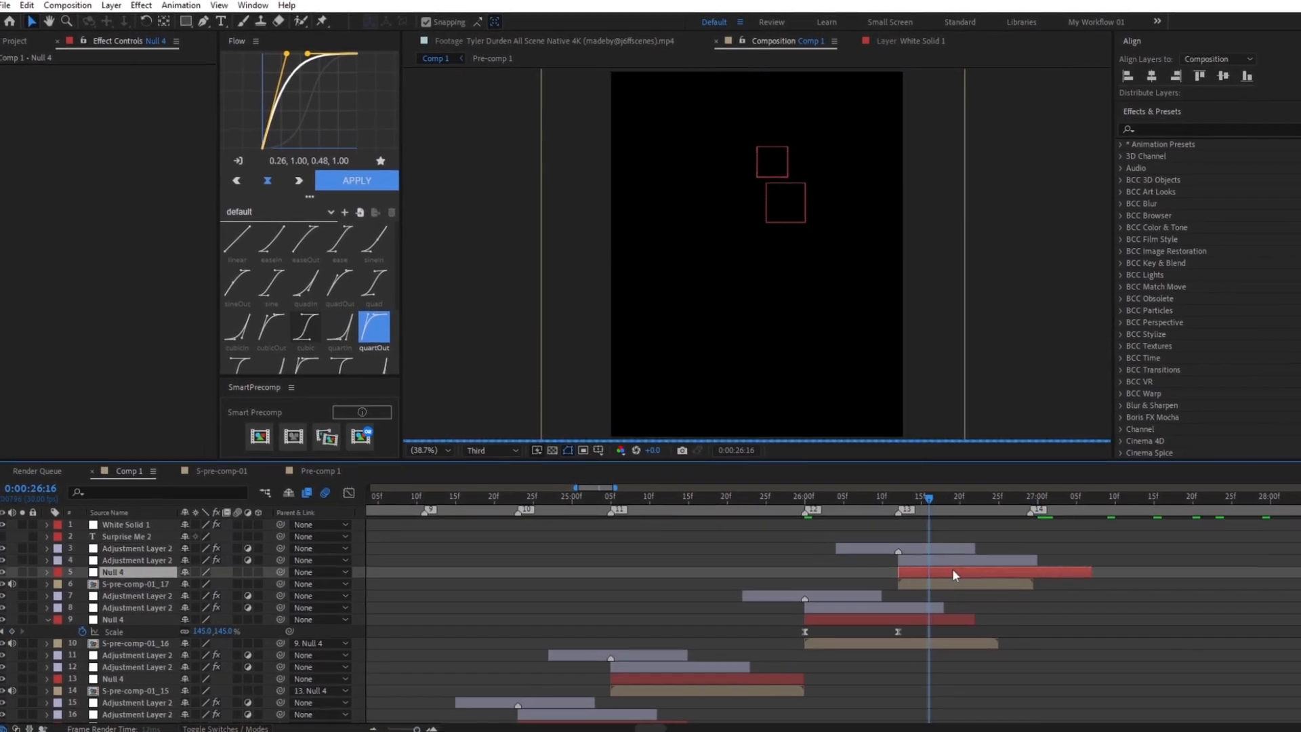
pyautogui.click(1025, 498)
pyautogui.moveTo(277, 571); pyautogui.dragTo(141, 570)
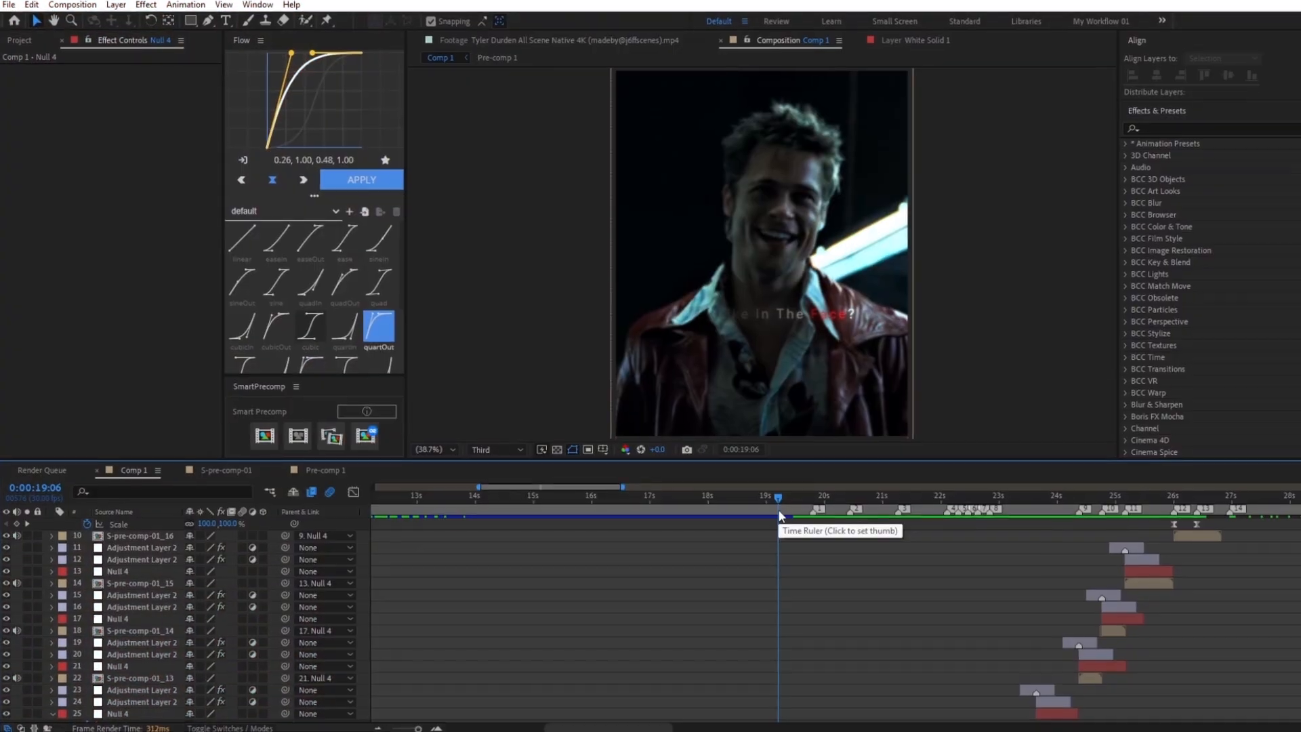
# Preview the edit from 0:00:19:06 to check the transitions across the final cuts
pyautogui.press('space')
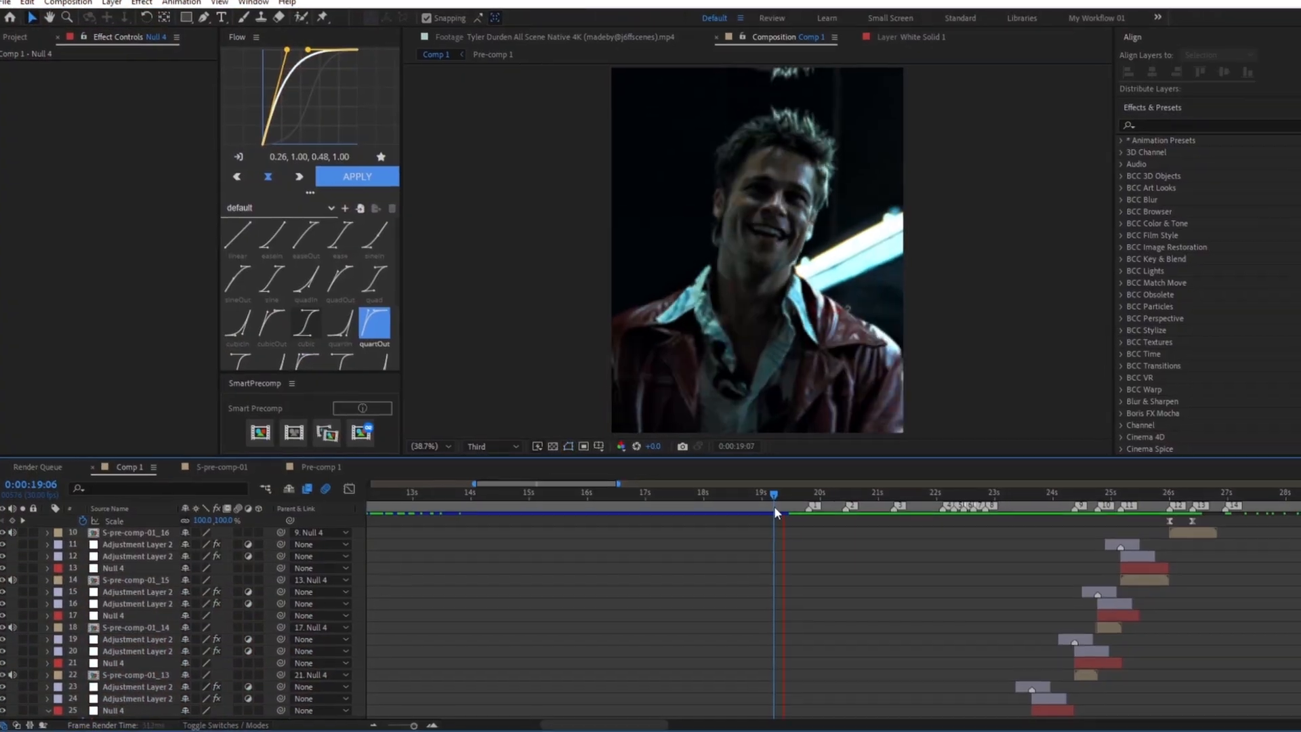
pyautogui.scroll(-1, 826, 573)
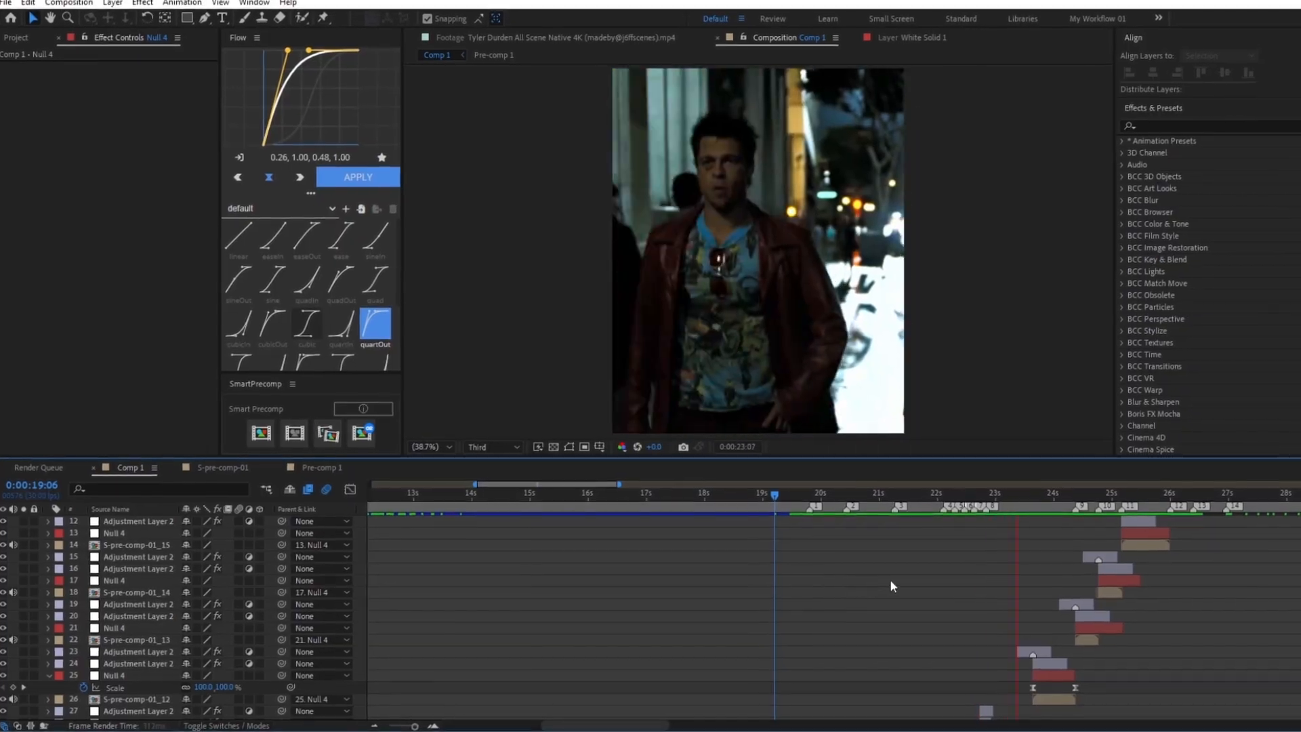
pyautogui.scroll(1, 918, 582)
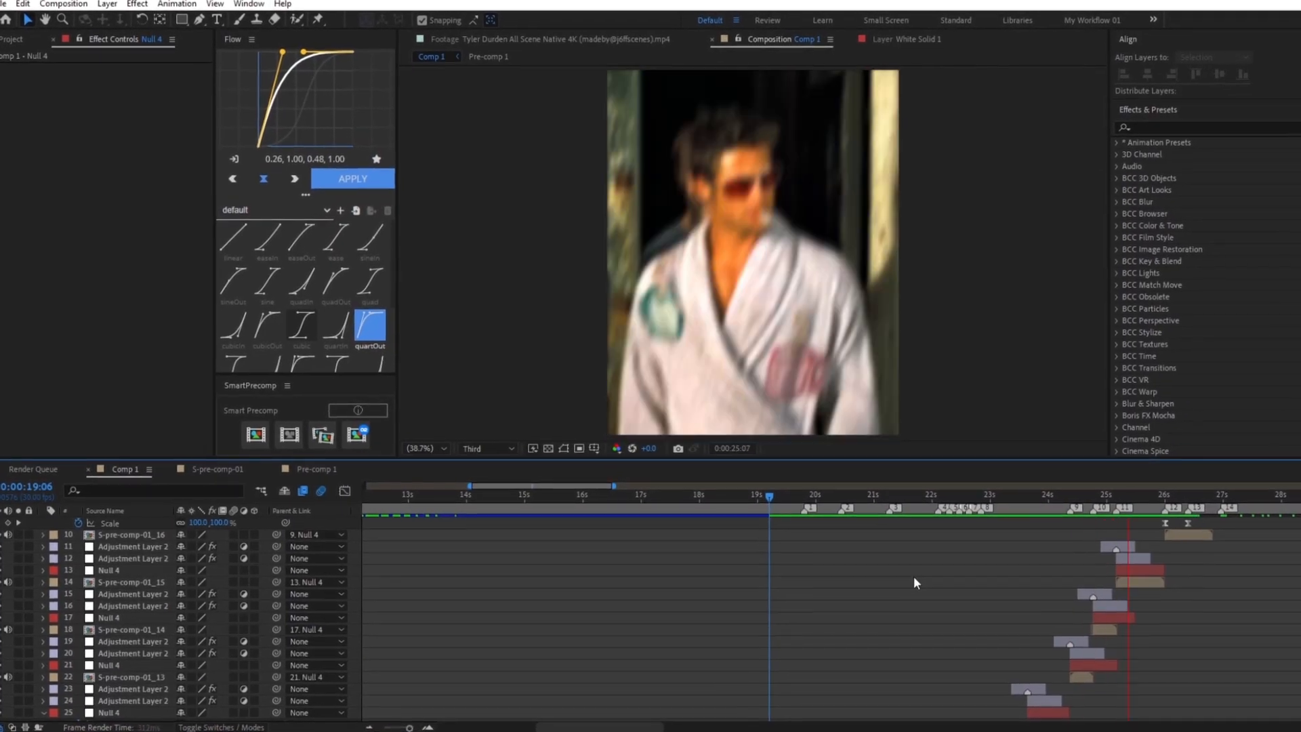
pyautogui.press('space')
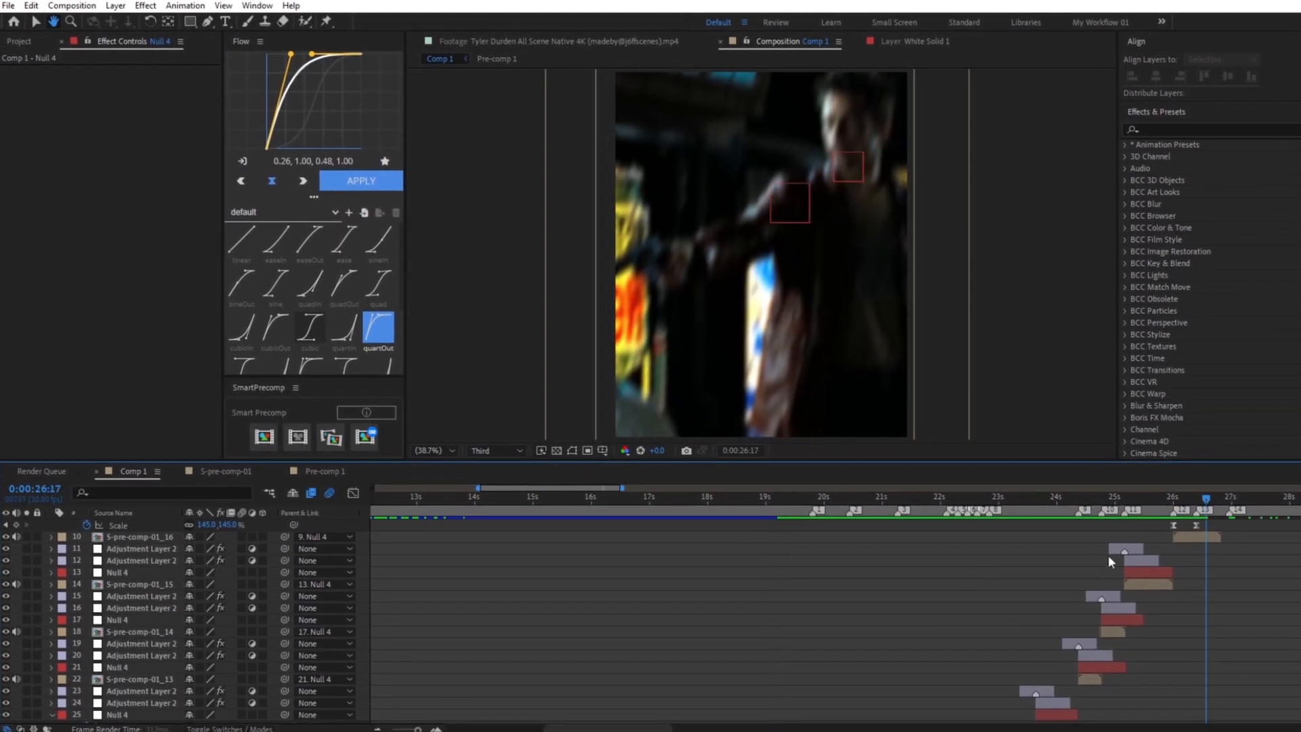